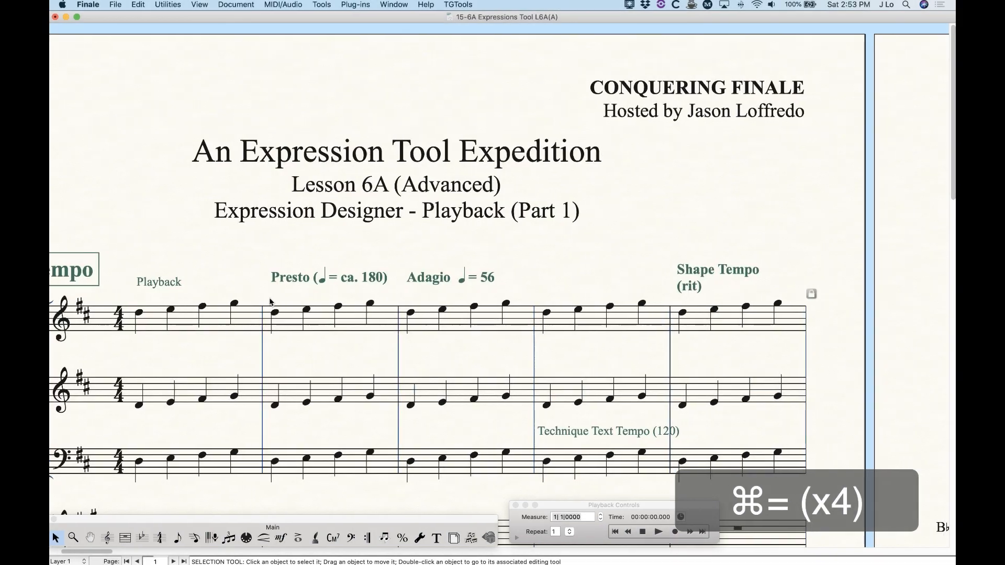
Open the Playback technique text expression above the flute's first measure for editing and review its available playback types
{"action": "left_click", "coordinate": [280, 538]}
{"action": "double_click", "coordinate": [179, 287]}
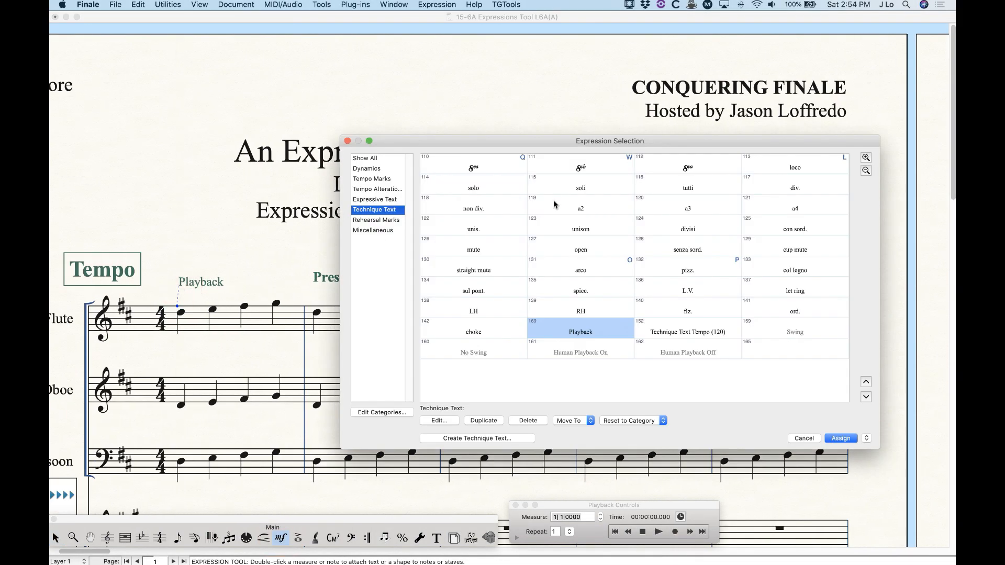
{"action": "left_click", "coordinate": [429, 420]}
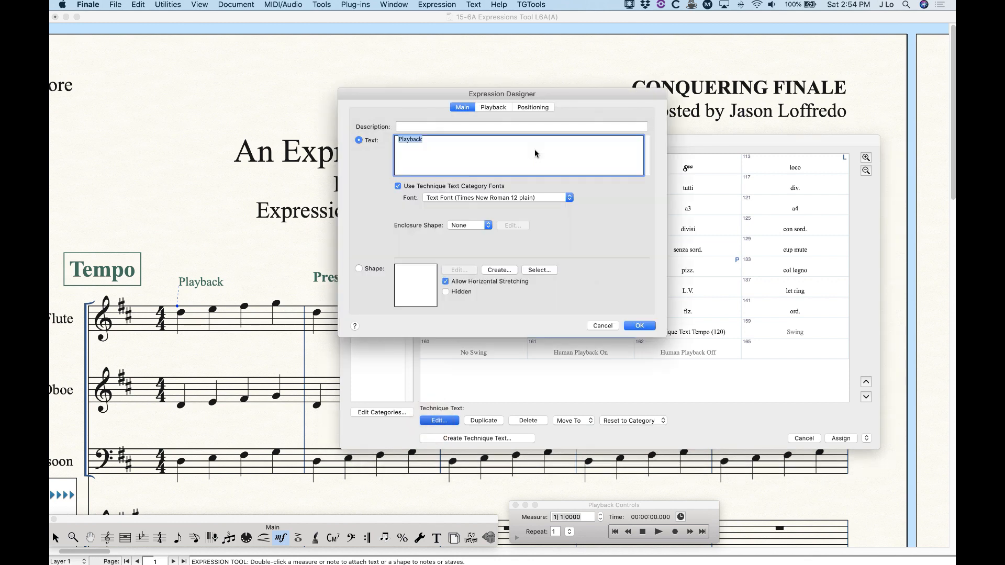
{"action": "left_click", "coordinate": [494, 107]}
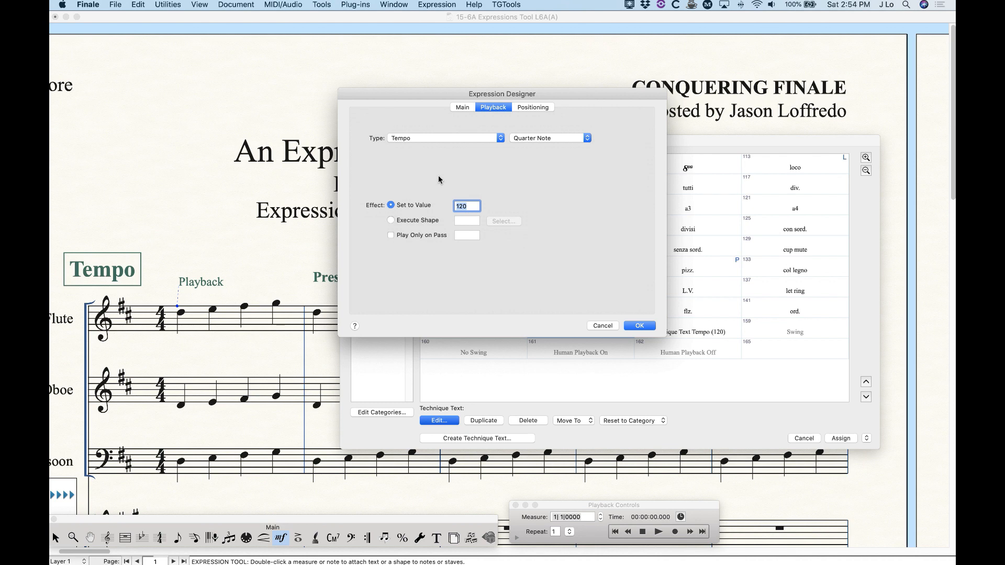
{"action": "left_click", "coordinate": [437, 137]}
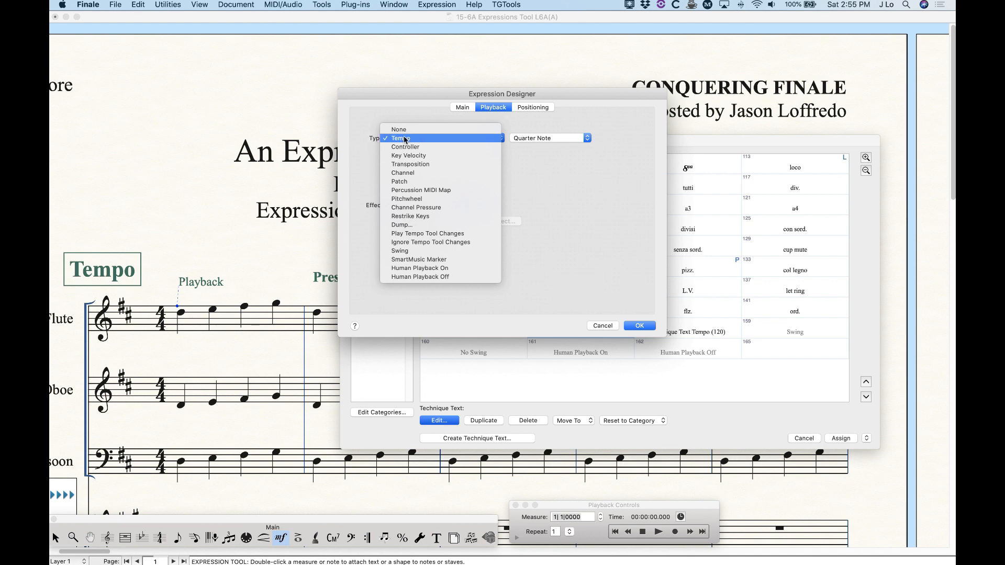
{"action": "left_click", "coordinate": [363, 145]}
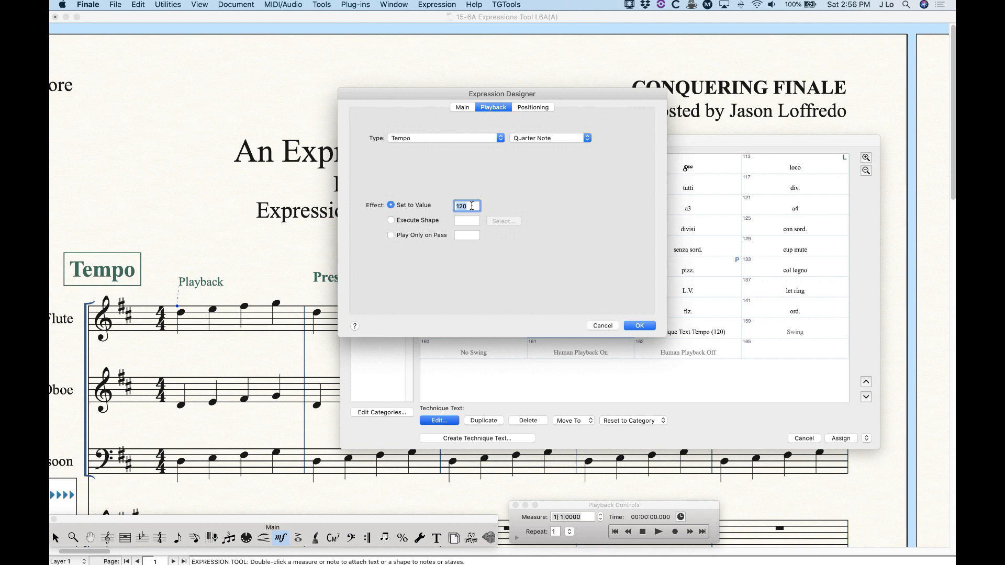
Try the Execute Shape effect, inspecting the first executable shape's settings without choosing one, and restore the Set to Value effect
{"action": "left_click", "coordinate": [391, 220]}
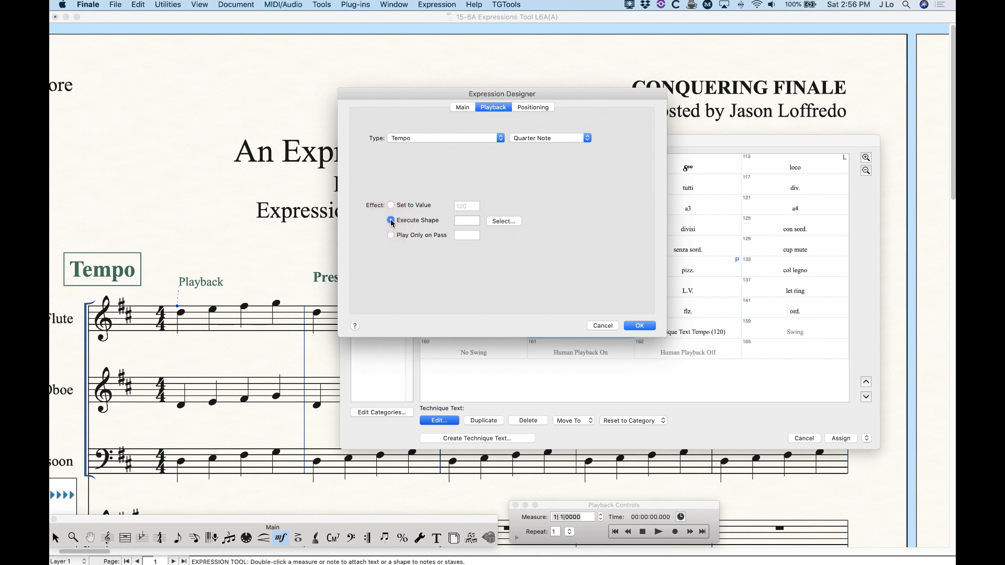
{"action": "left_click", "coordinate": [497, 222]}
{"action": "left_click_drag", "start_coordinate": [439, 262], "coordinate": [428, 217]}
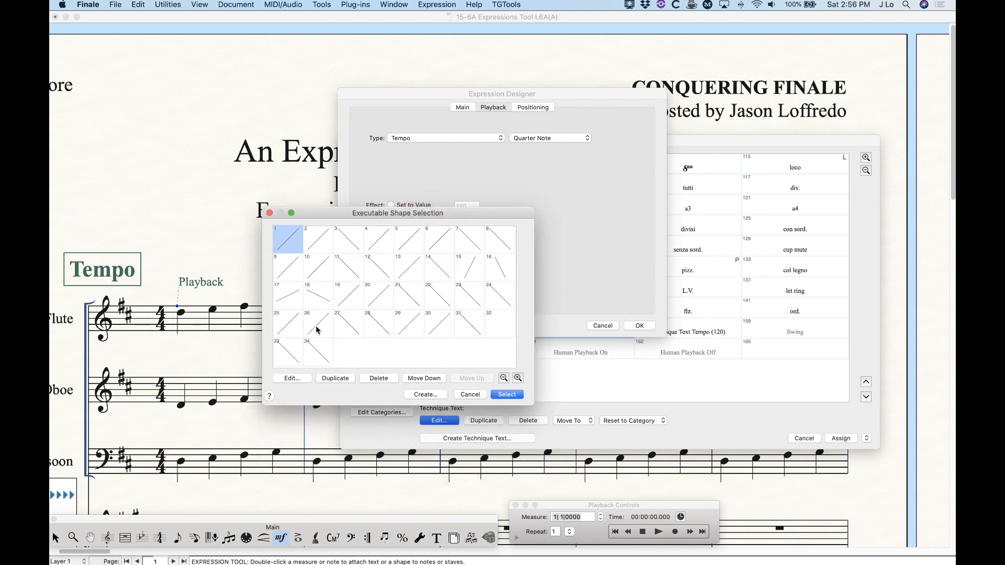
{"action": "left_click", "coordinate": [291, 377]}
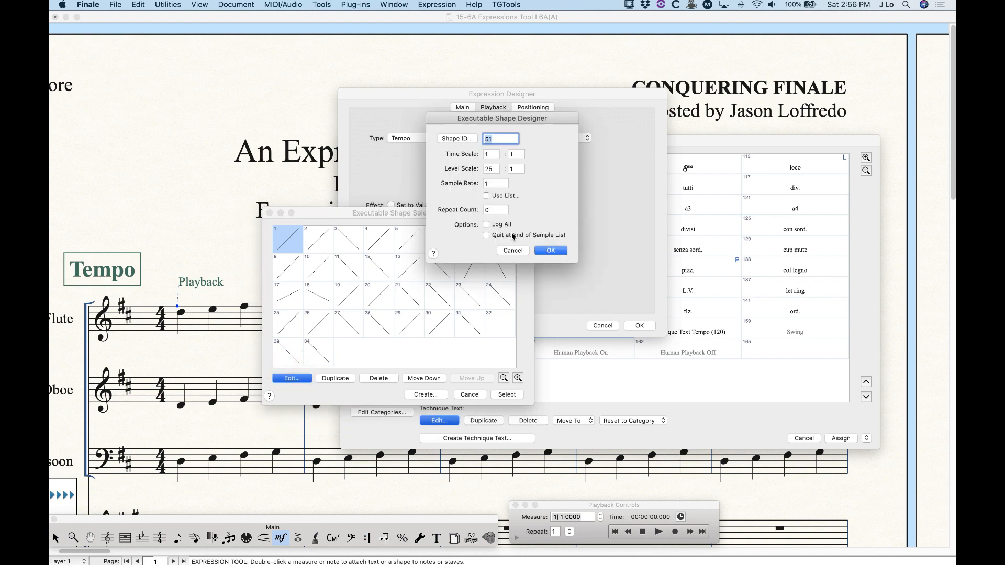
{"action": "left_click", "coordinate": [514, 250]}
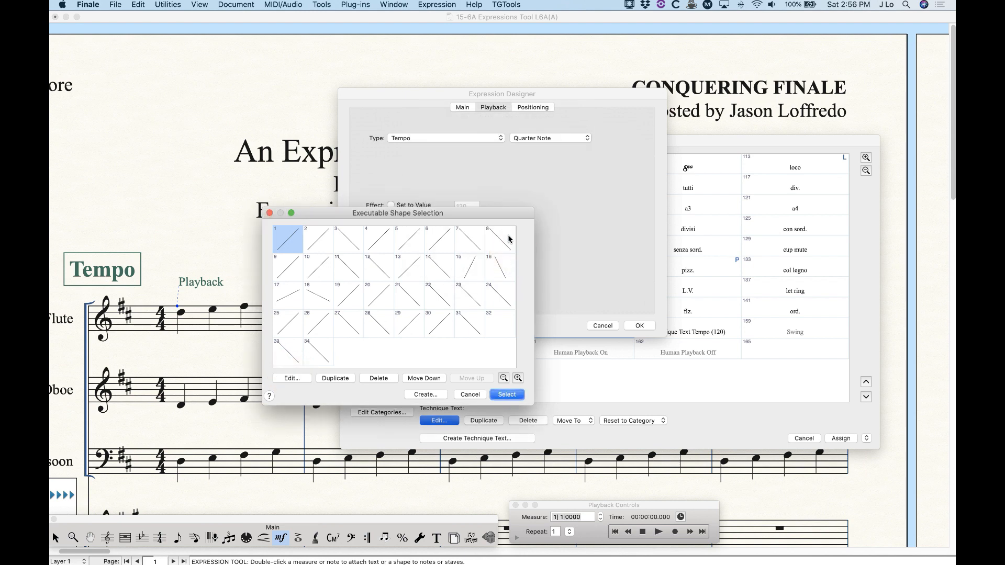
{"action": "left_click", "coordinate": [475, 395]}
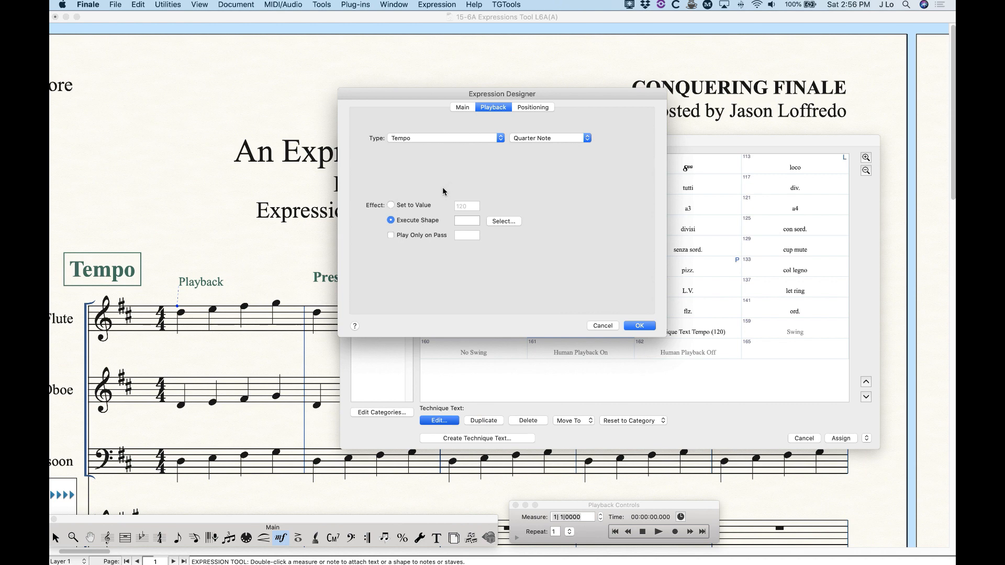
{"action": "left_click", "coordinate": [390, 205]}
Try the Controller, Pitchwheel and Swing playback types for the expression, viewing the swing value presets, and return the type to Tempo
{"action": "left_click", "coordinate": [411, 139]}
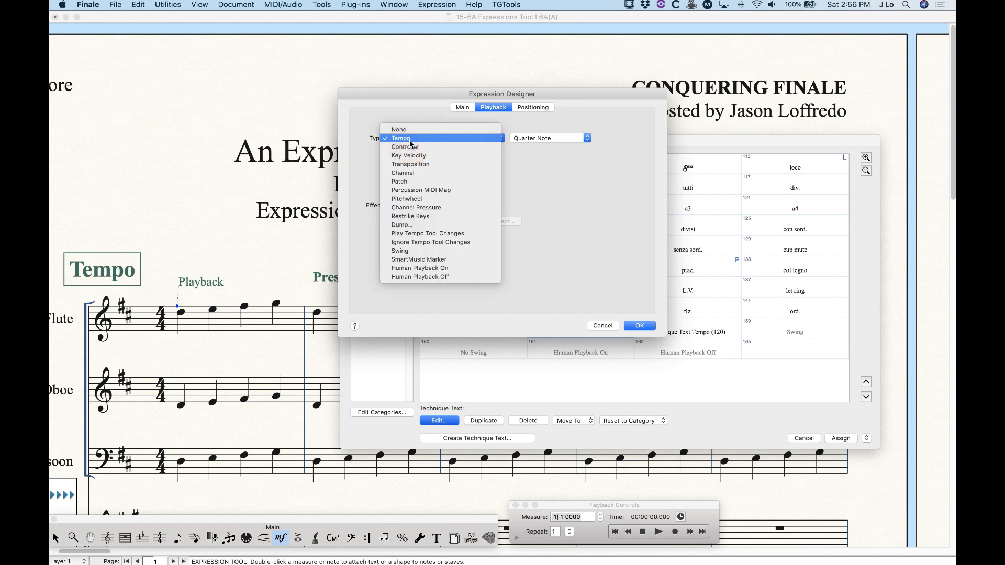
{"action": "left_click", "coordinate": [352, 145]}
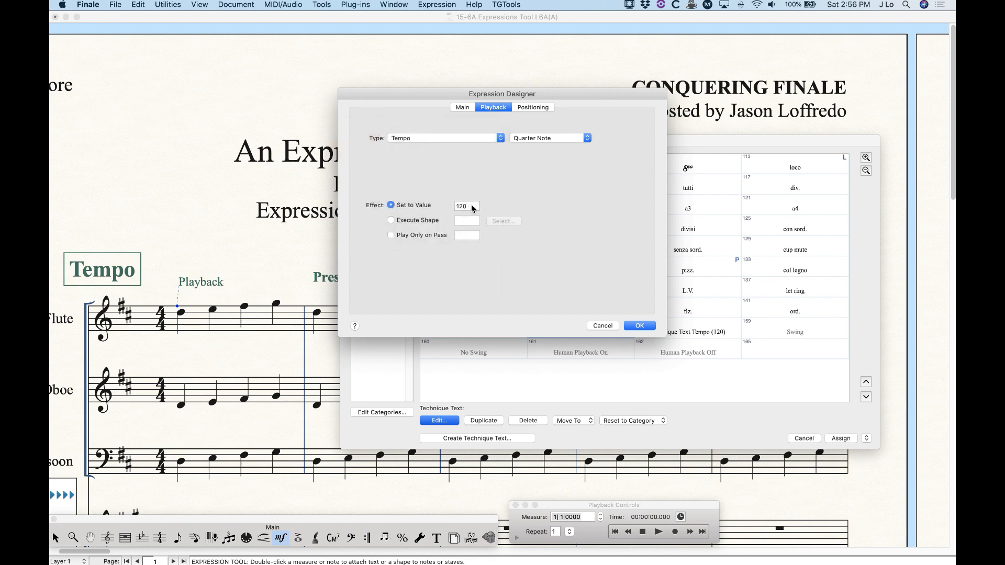
{"action": "left_click", "coordinate": [427, 138]}
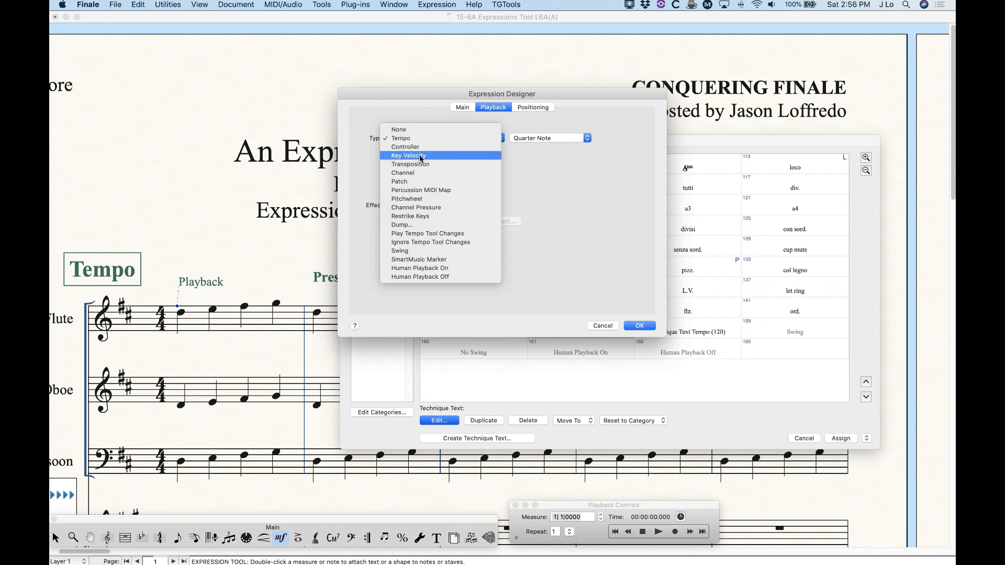
{"action": "left_click", "coordinate": [414, 147]}
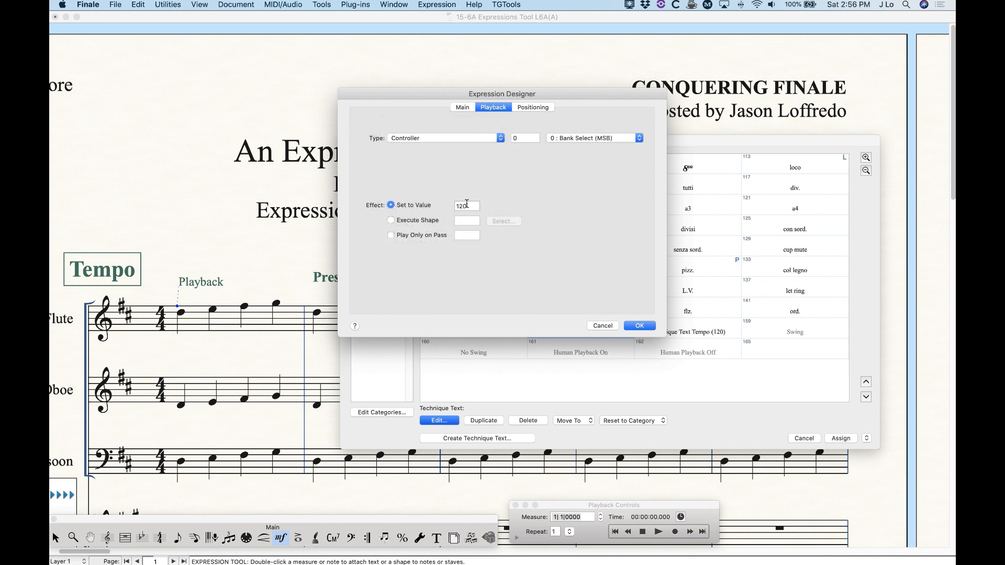
{"action": "left_click", "coordinate": [431, 139]}
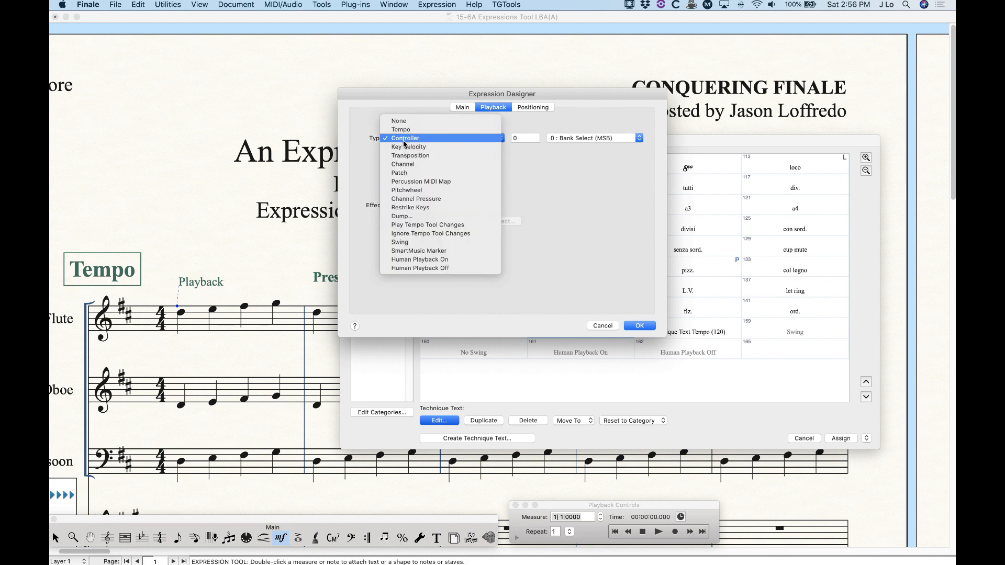
{"action": "left_click", "coordinate": [426, 189]}
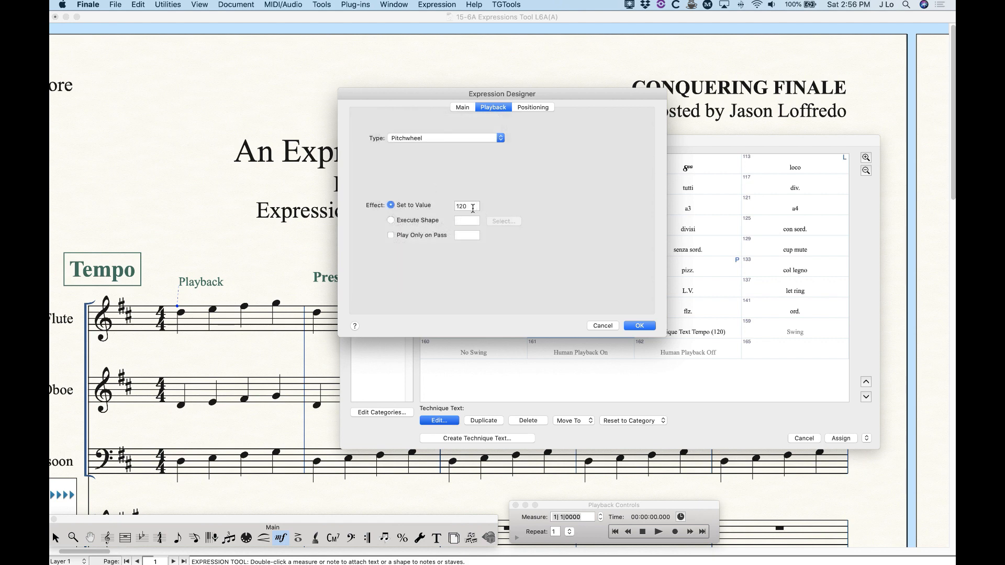
{"action": "left_click", "coordinate": [431, 138]}
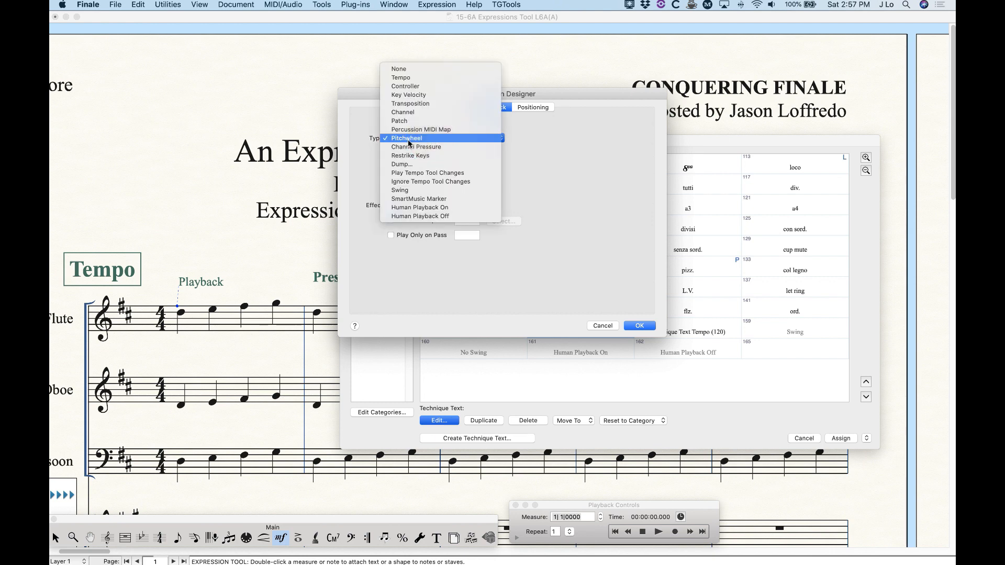
{"action": "left_click", "coordinate": [400, 190]}
{"action": "left_click", "coordinate": [490, 206]}
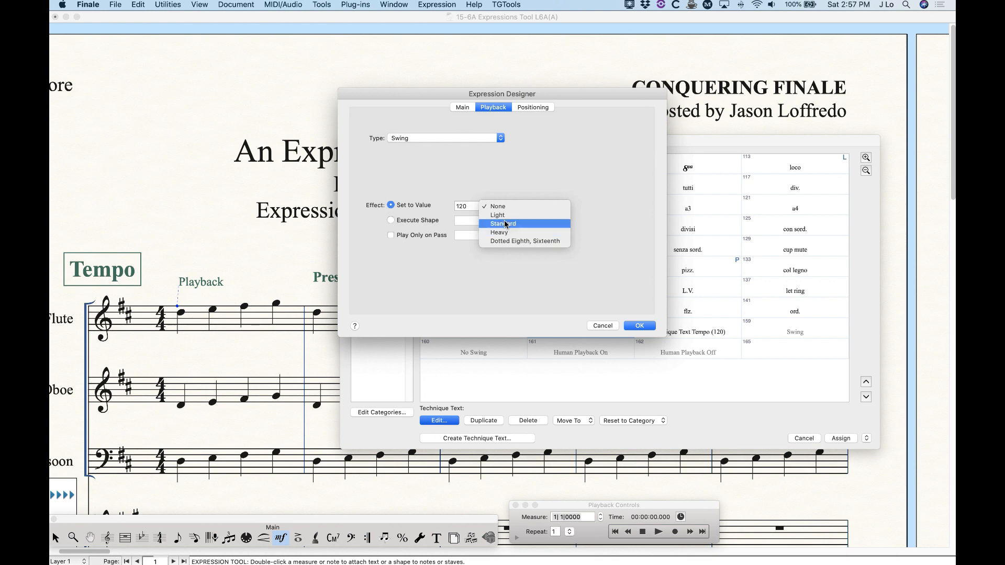
{"action": "left_click", "coordinate": [469, 171]}
{"action": "left_click", "coordinate": [418, 138]}
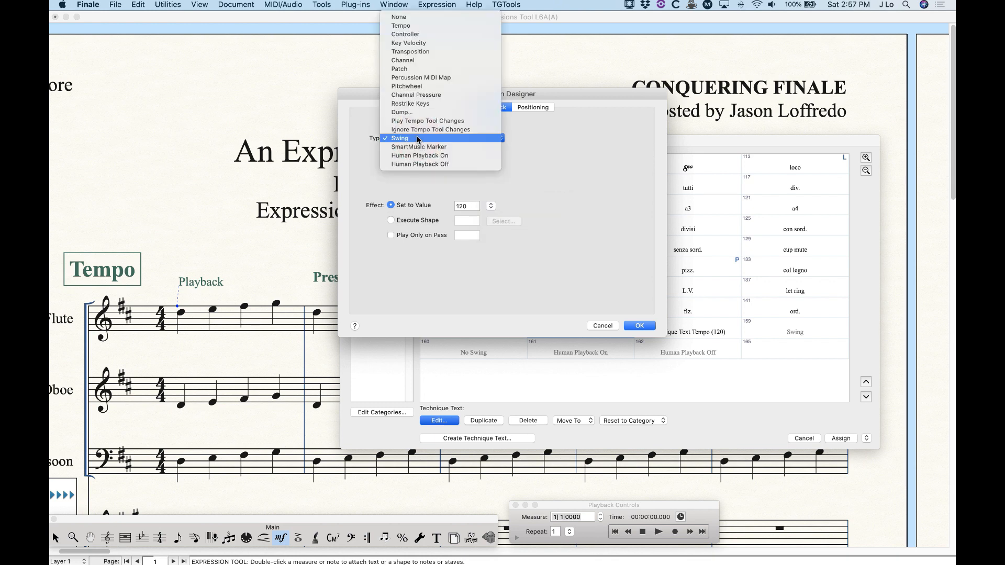
{"action": "left_click", "coordinate": [407, 24]}
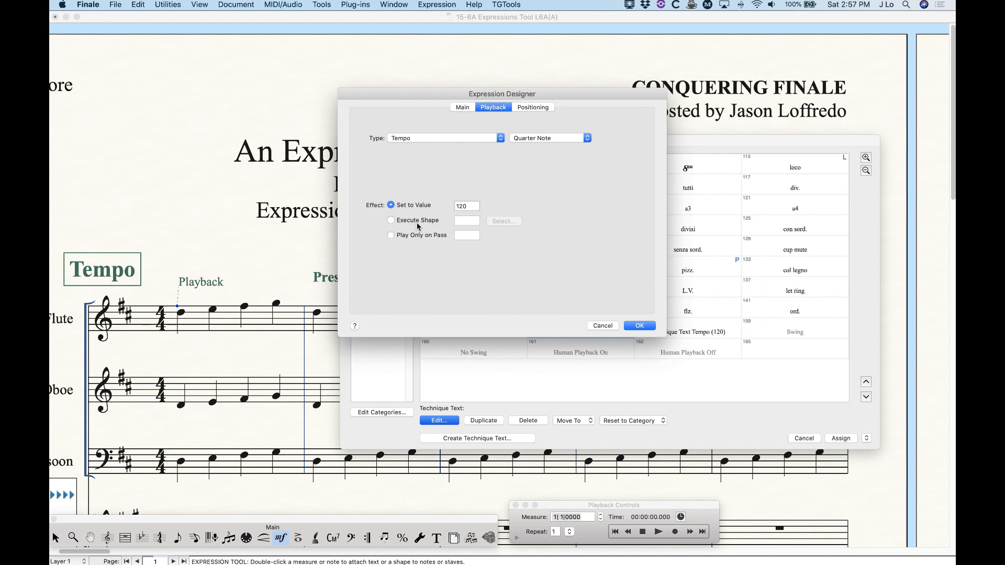
Try limiting the expression's playback to pass 2, clearing the pass number and disabling Play Only on Pass again
{"action": "left_click", "coordinate": [390, 236]}
{"action": "left_click", "coordinate": [467, 236]}
{"action": "type", "text": "2"}
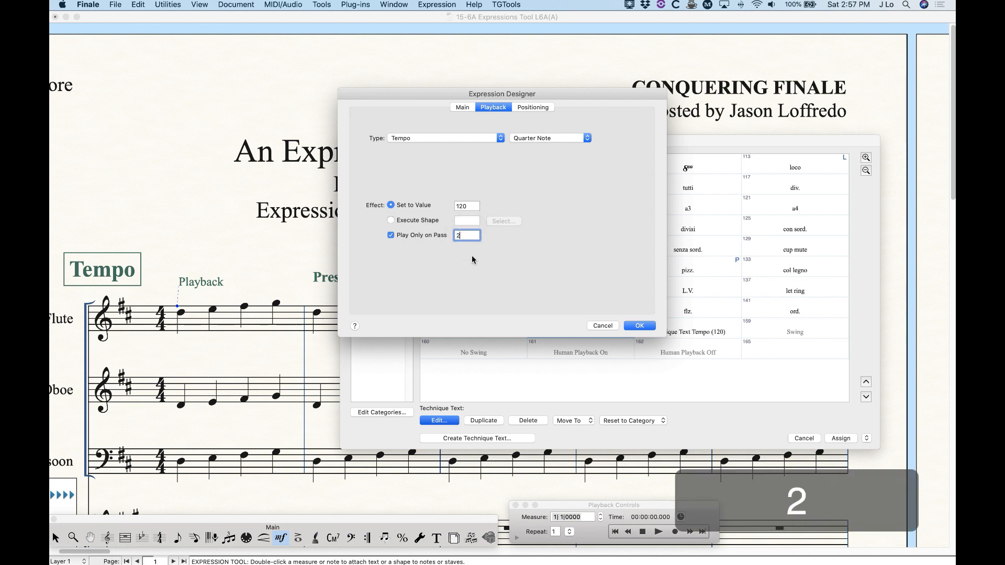
{"action": "key", "text": "BackSpace"}
{"action": "key", "text": "BackSpace"}
{"action": "left_click", "coordinate": [391, 235]}
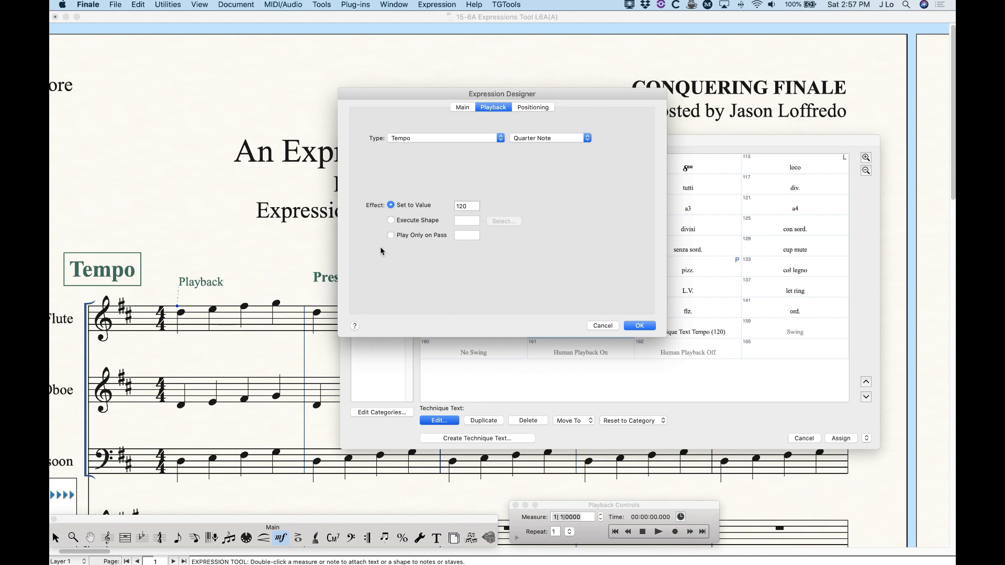
Review the tempo note values, set the Playback expression's playback type to None, and accept the change
{"action": "left_click", "coordinate": [435, 139]}
{"action": "left_click", "coordinate": [588, 189]}
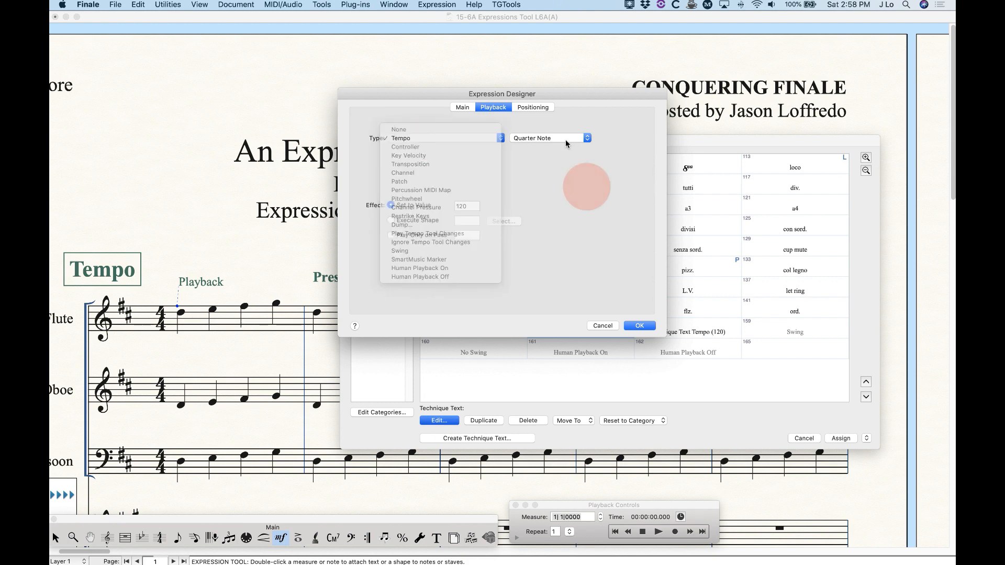
{"action": "left_click", "coordinate": [537, 137]}
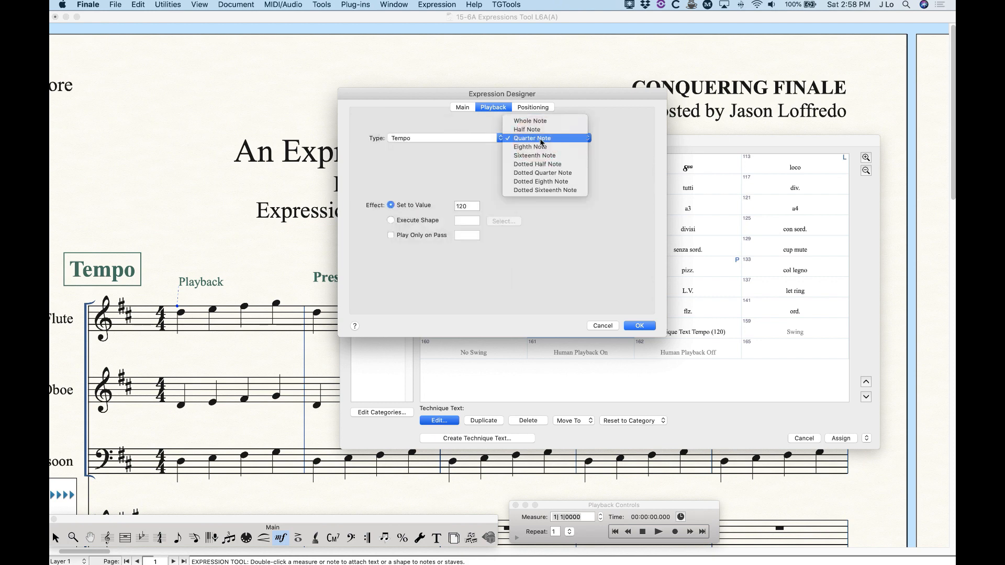
{"action": "left_click", "coordinate": [457, 176]}
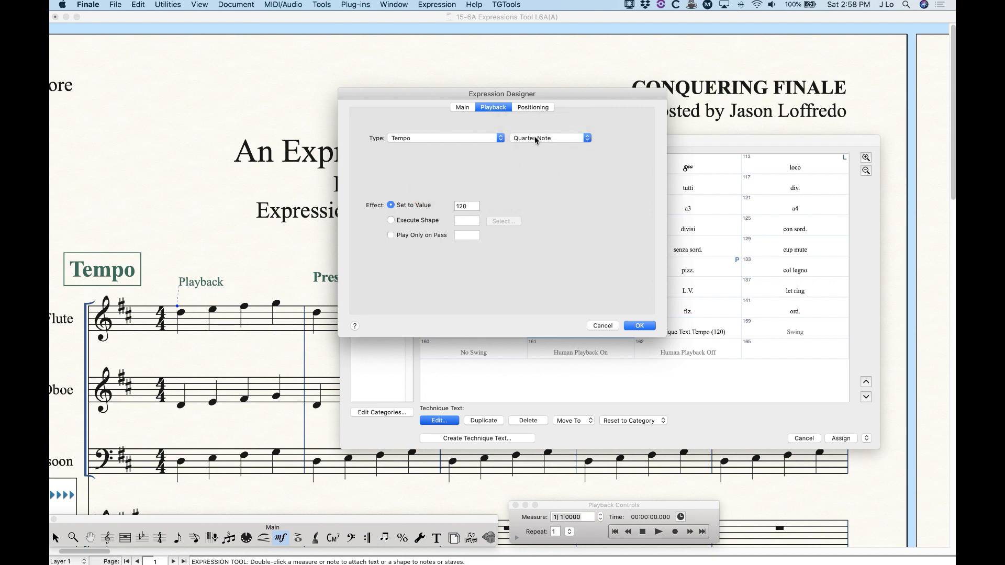
{"action": "left_click", "coordinate": [428, 140]}
{"action": "left_click", "coordinate": [420, 130]}
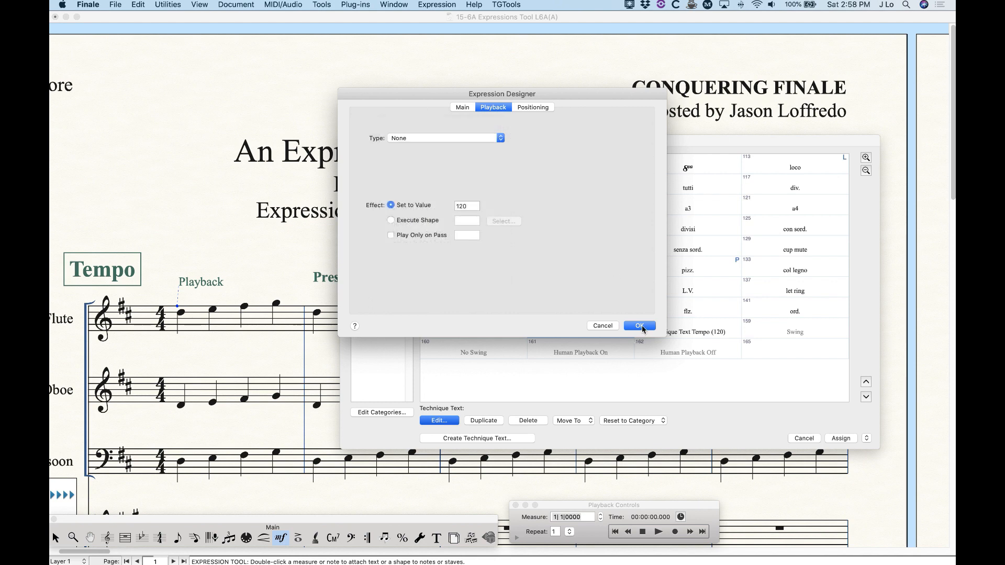
{"action": "left_click", "coordinate": [640, 326]}
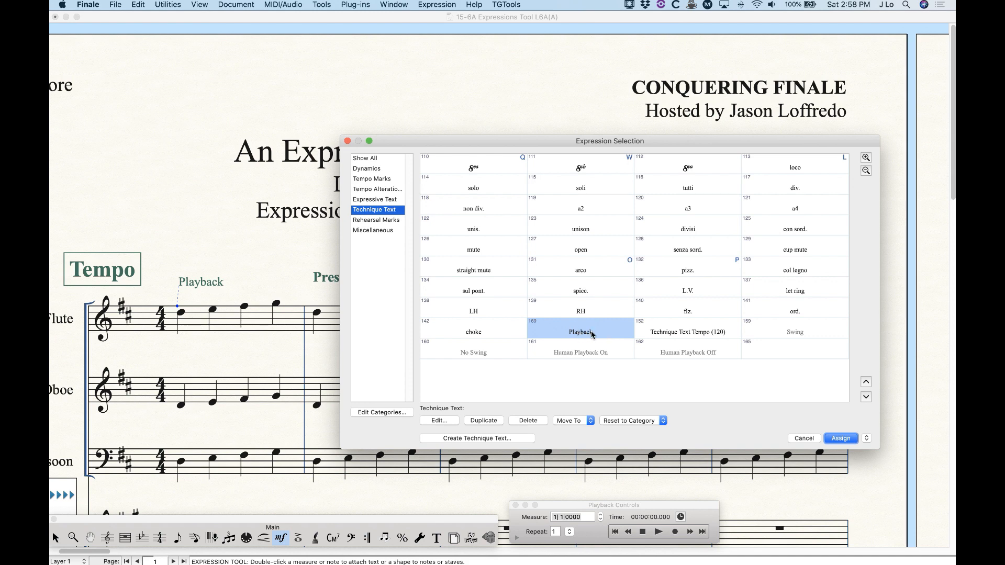
Edit the Presto (quarter note = ca. 180) tempo mark and enable Match Playback to Metronome Marking Text
{"action": "left_click", "coordinate": [369, 180]}
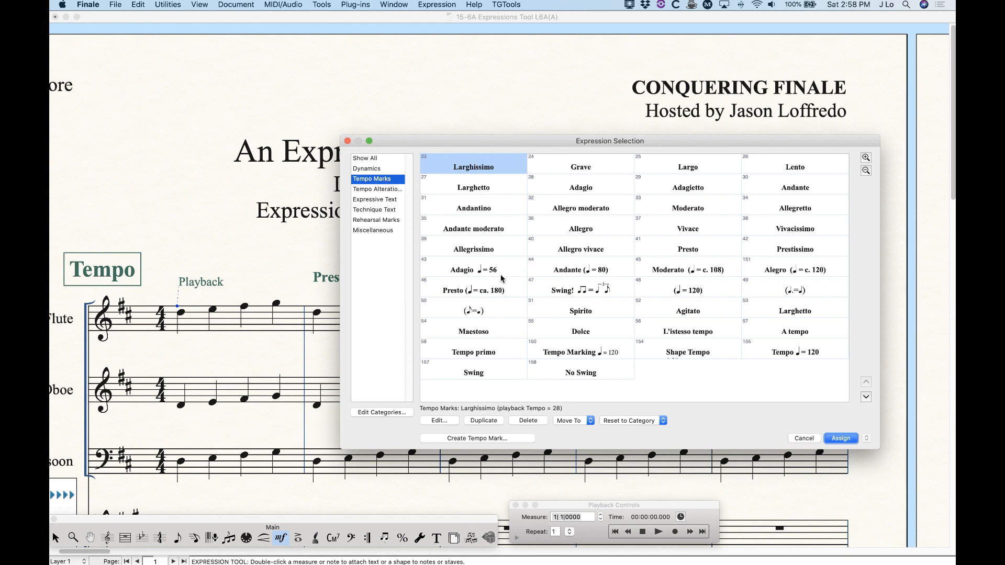
{"action": "left_click", "coordinate": [498, 293]}
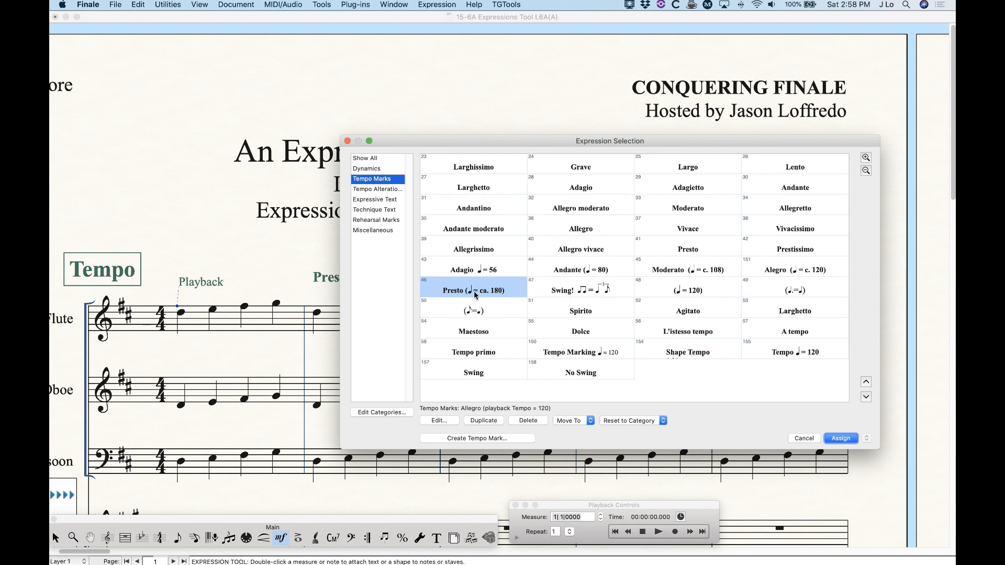
{"action": "left_click", "coordinate": [440, 421]}
{"action": "left_click", "coordinate": [486, 107]}
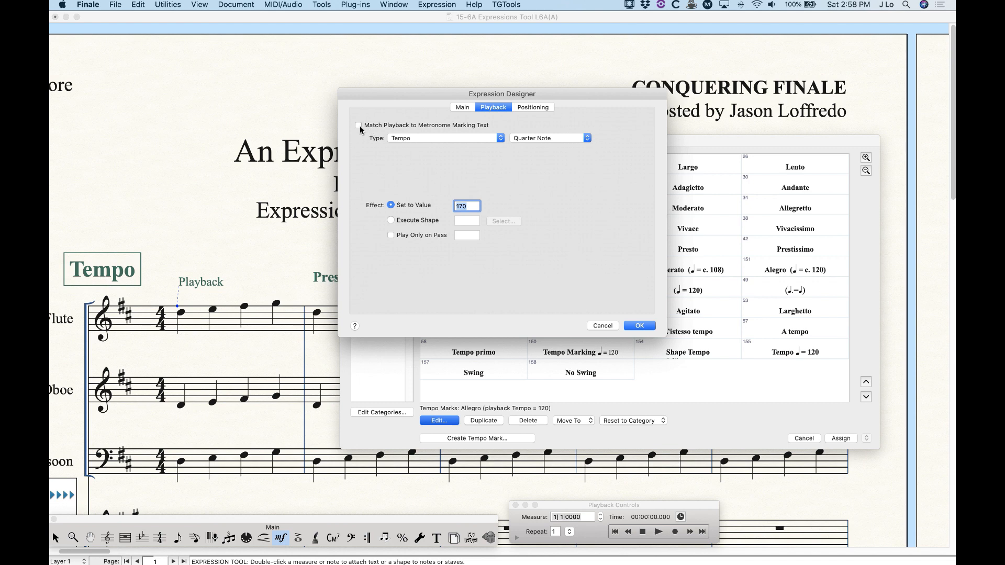
{"action": "left_click", "coordinate": [462, 107]}
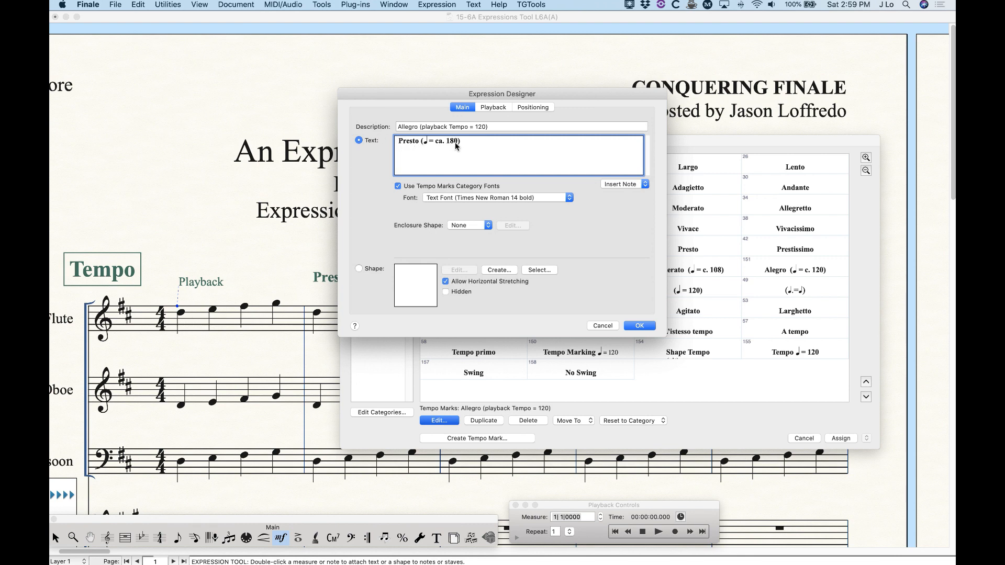
{"action": "left_click", "coordinate": [492, 107]}
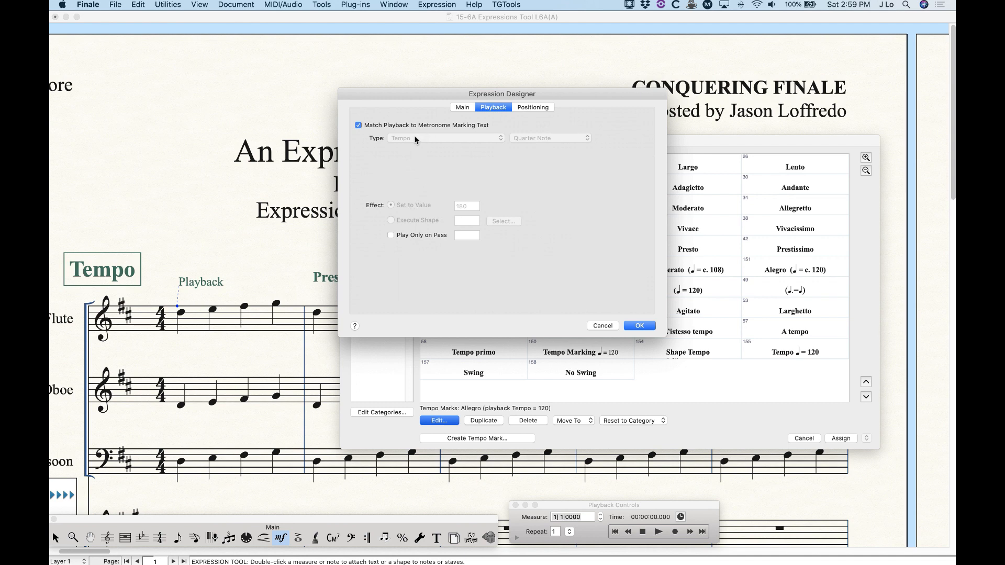
Add a dot after the quarter note symbol in the Presto tempo mark's text
{"action": "left_click", "coordinate": [463, 106]}
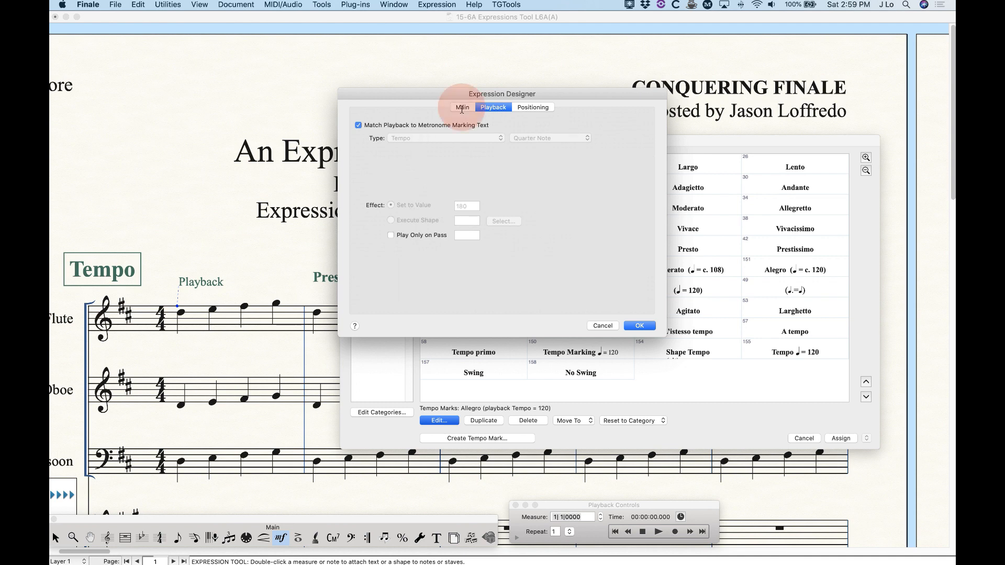
{"action": "left_click", "coordinate": [428, 142]}
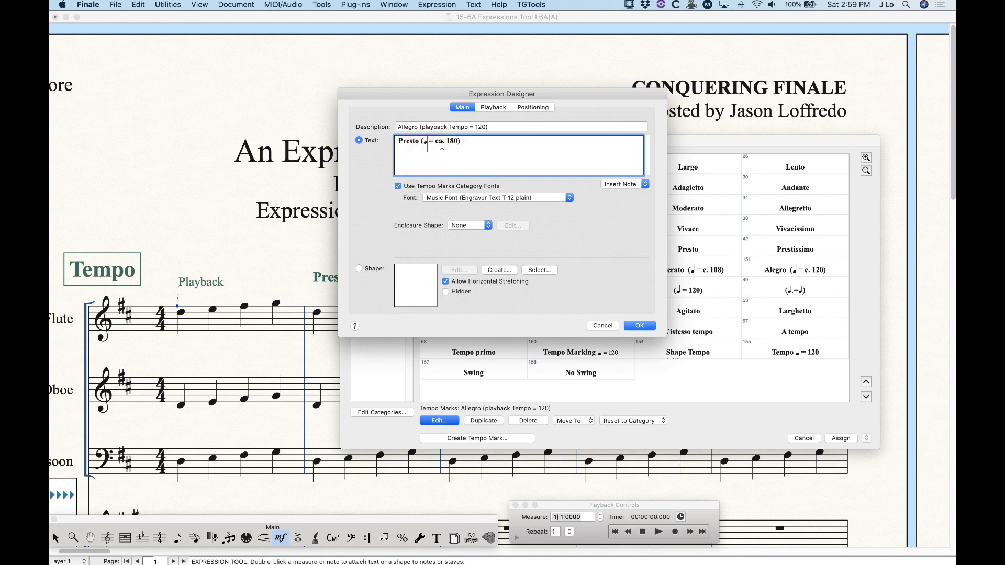
{"action": "type", "text": "."}
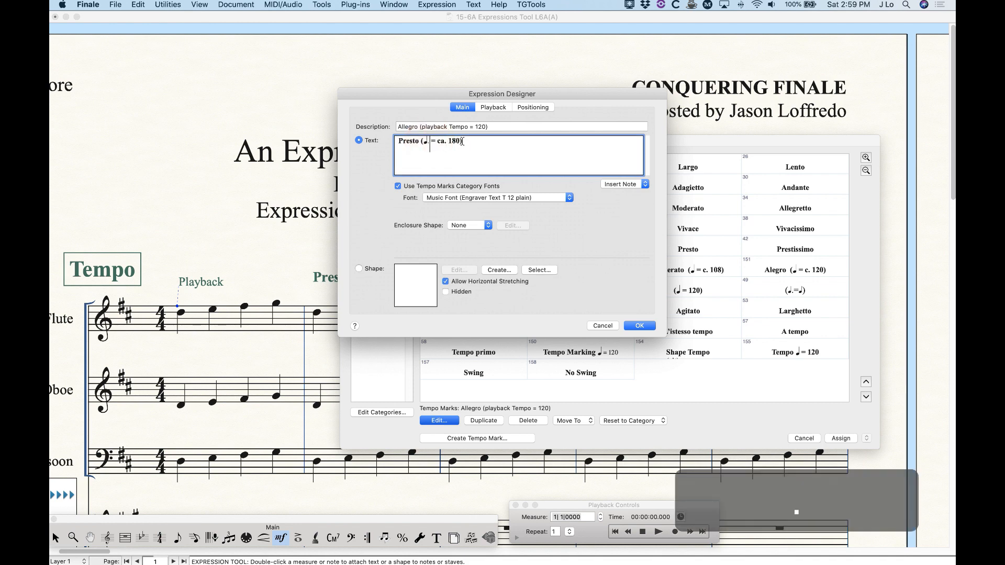
Change the tempo number in the Presto mark's text to 160
{"action": "left_click", "coordinate": [456, 140]}
{"action": "key", "text": "BackSpace"}
{"action": "type", "text": "6"}
{"action": "left_click", "coordinate": [468, 155]}
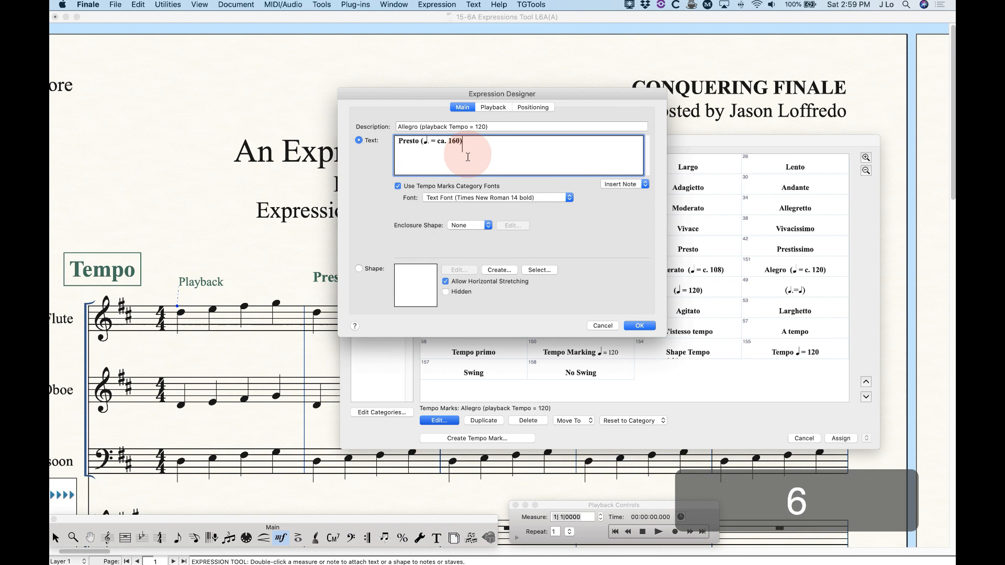
Check the Presto mark's playback note value and tempo by disabling and re-enabling Match Playback to Metronome Marking Text
{"action": "left_click", "coordinate": [494, 108]}
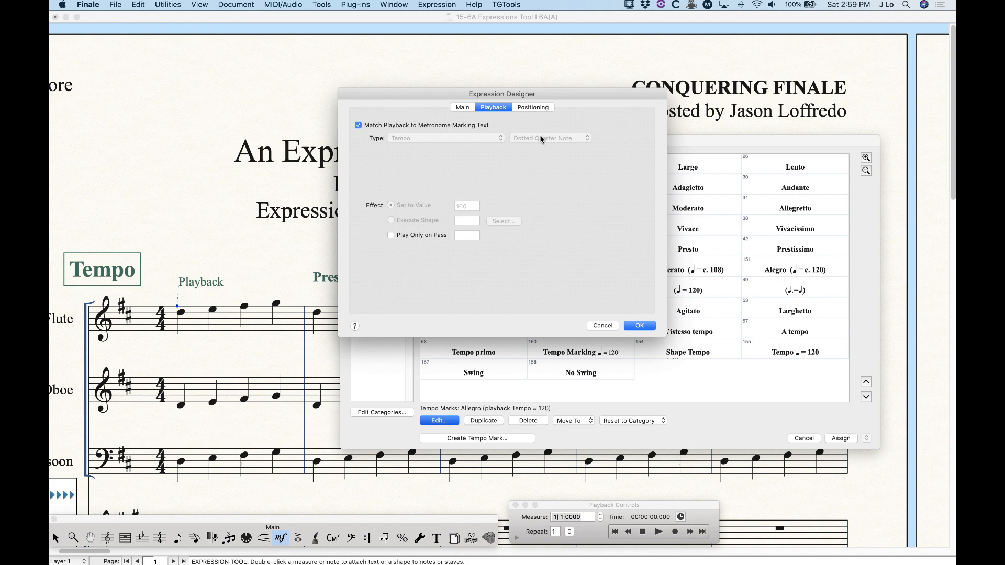
{"action": "left_click", "coordinate": [358, 126]}
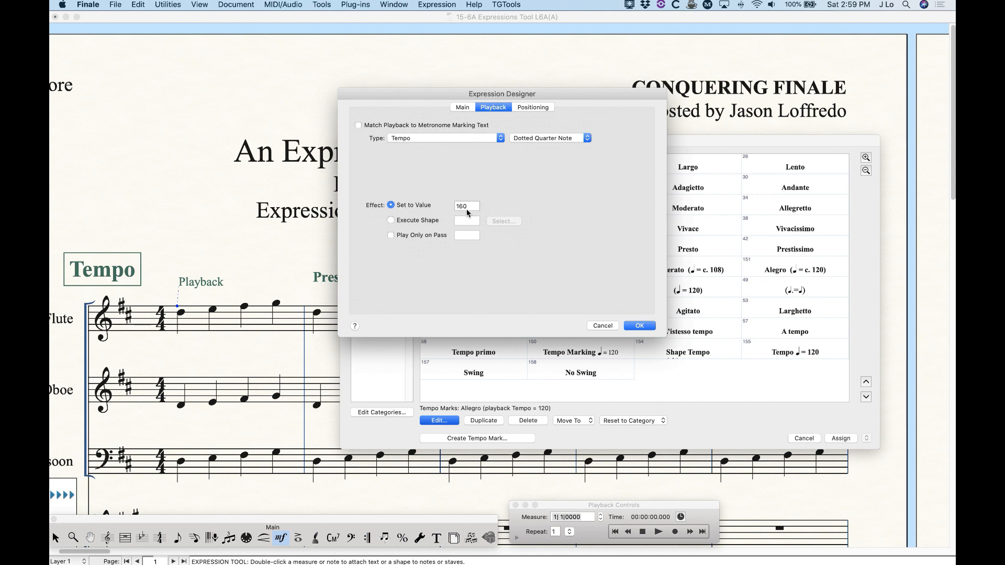
{"action": "left_click", "coordinate": [359, 127]}
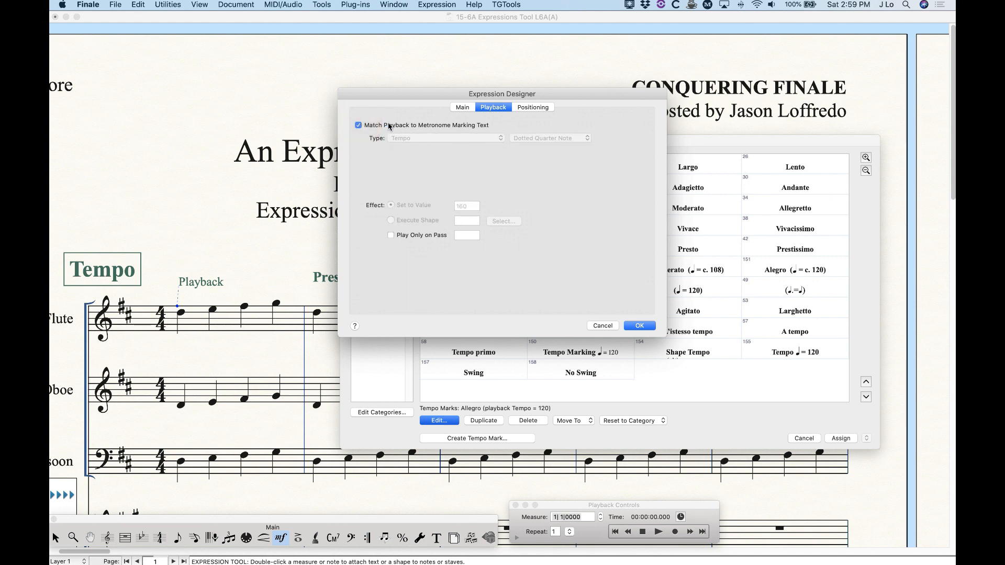
{"action": "left_click", "coordinate": [461, 108]}
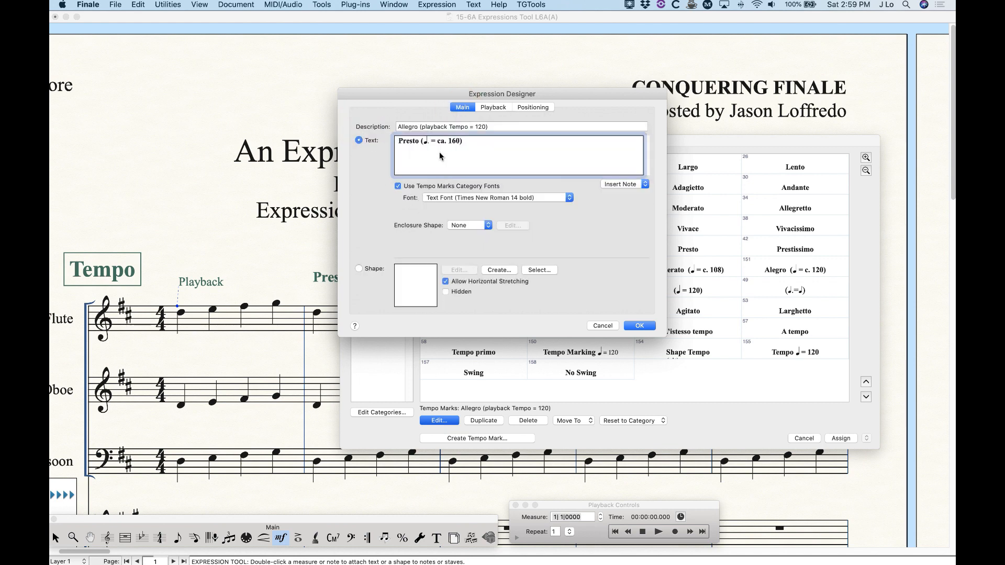
Remove the dot after the quarter note in the Presto mark's text and set its tempo number to 180
{"action": "left_click", "coordinate": [438, 148]}
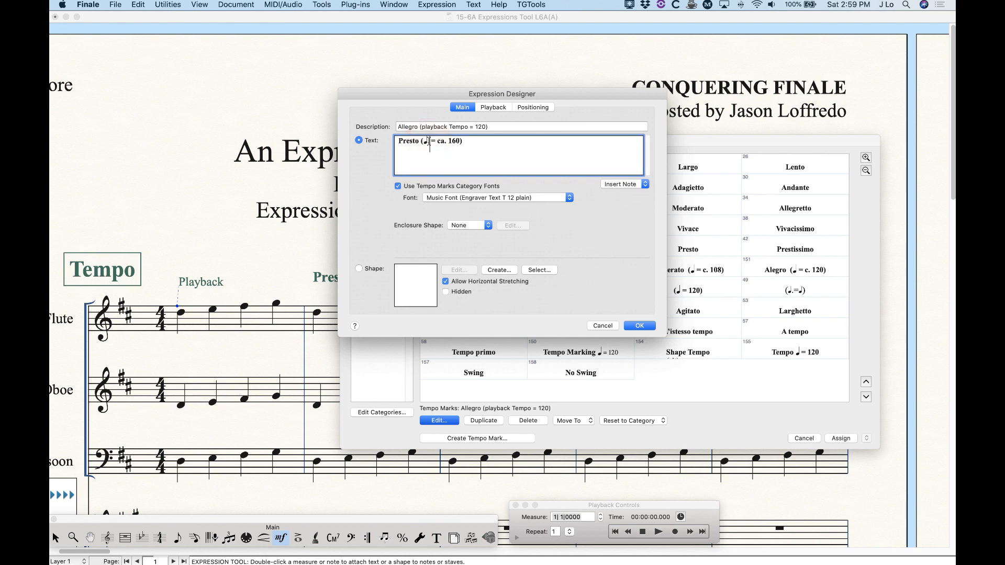
{"action": "left_click", "coordinate": [429, 140]}
{"action": "key", "text": "BackSpace"}
{"action": "key", "text": "Right"}
{"action": "key", "text": "Right"}
{"action": "key", "text": "Right"}
{"action": "key", "text": "Right"}
{"action": "key", "text": "Right"}
{"action": "key", "text": "Right"}
{"action": "key", "text": "Right"}
{"action": "key", "text": "Right"}
{"action": "key", "text": "Right"}
{"action": "key", "text": "BackSpace"}
{"action": "type", "text": "8"}
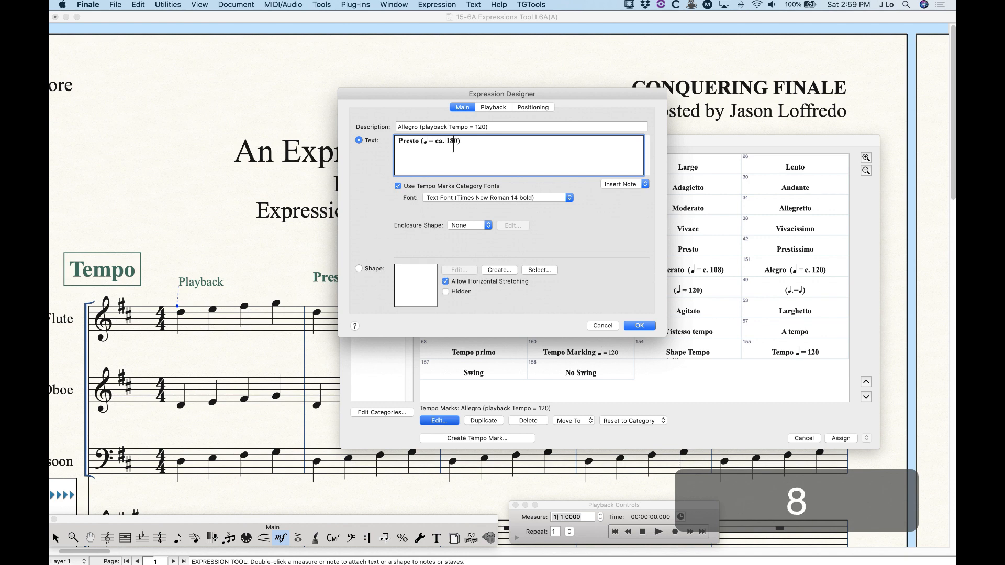
Recheck the Presto mark's playback values with Match Playback to Metronome Marking Text toggled off and on, and cancel the edit
{"action": "left_click", "coordinate": [492, 107]}
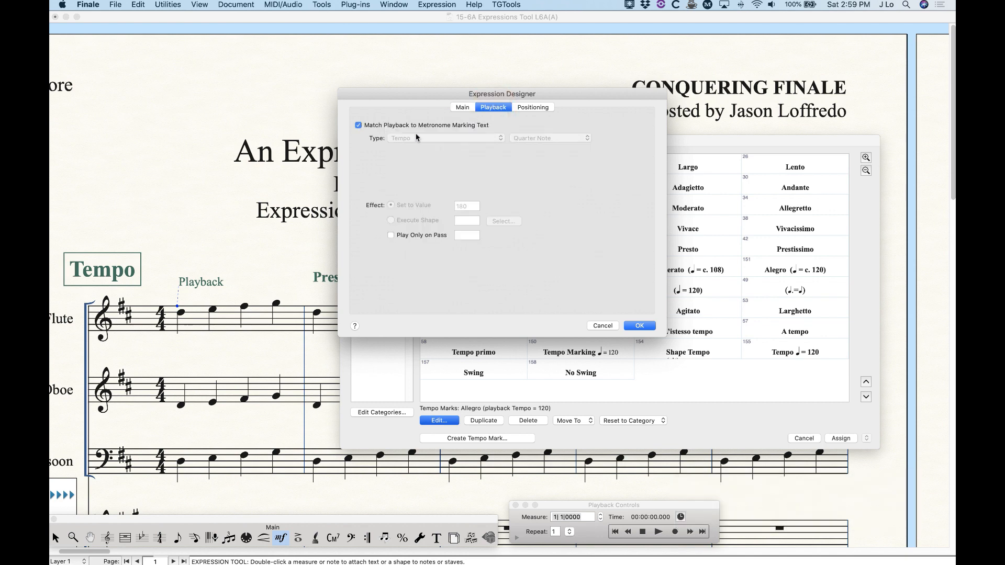
{"action": "left_click", "coordinate": [372, 126]}
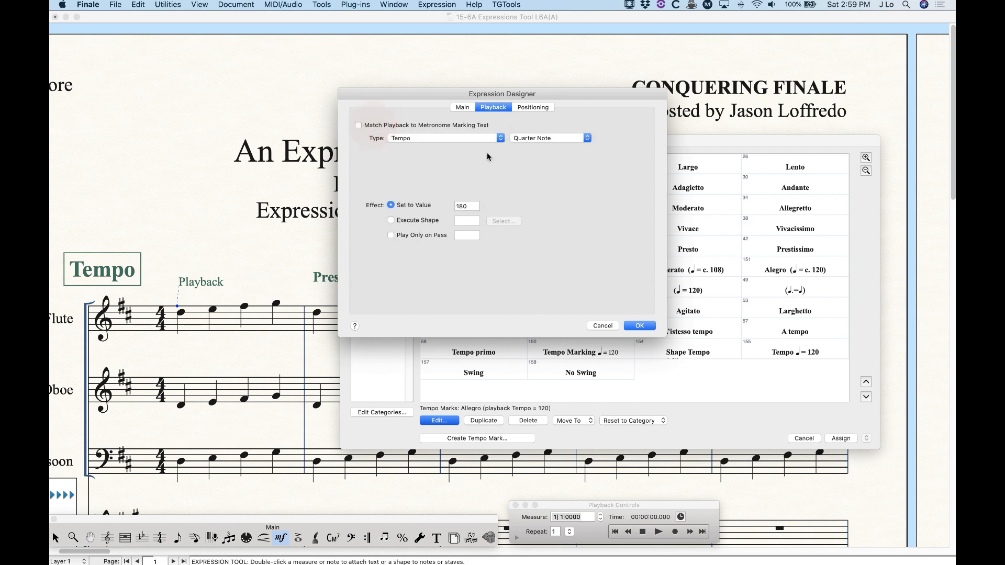
{"action": "left_click", "coordinate": [358, 125]}
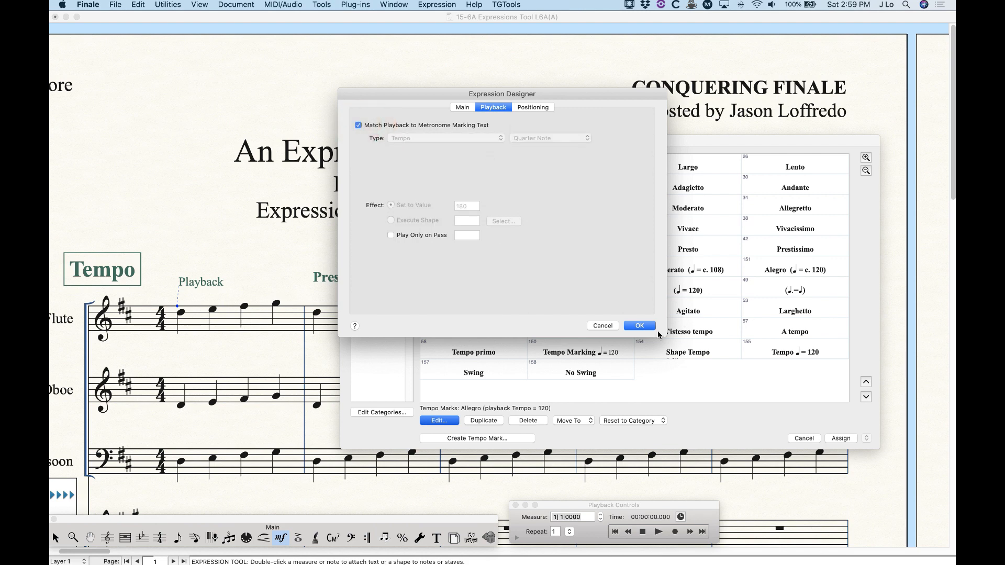
{"action": "left_click", "coordinate": [610, 326]}
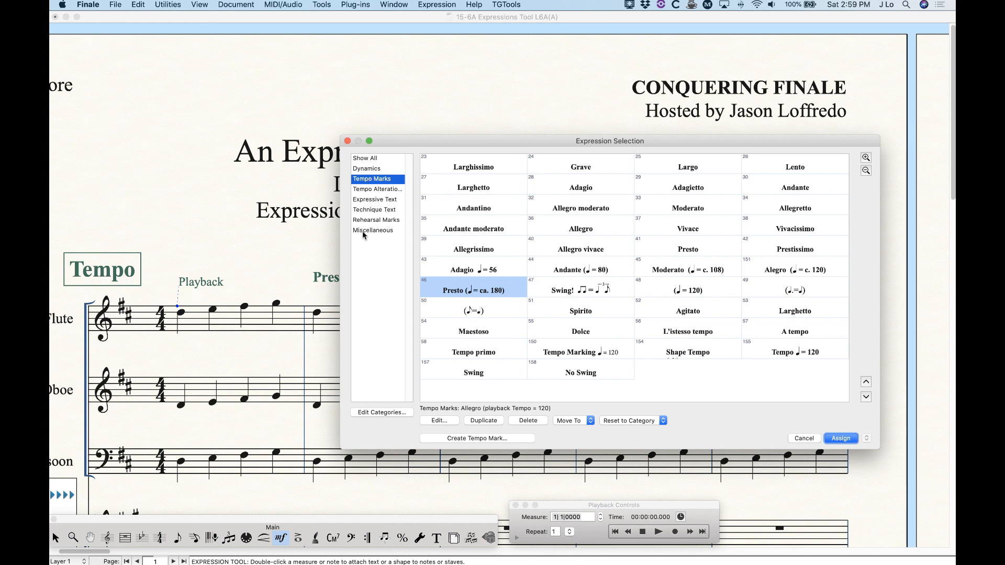
Edit the Playback expression in the Technique Text category and try Tempo as its playback type
{"action": "left_click", "coordinate": [368, 210]}
{"action": "left_click", "coordinate": [575, 333]}
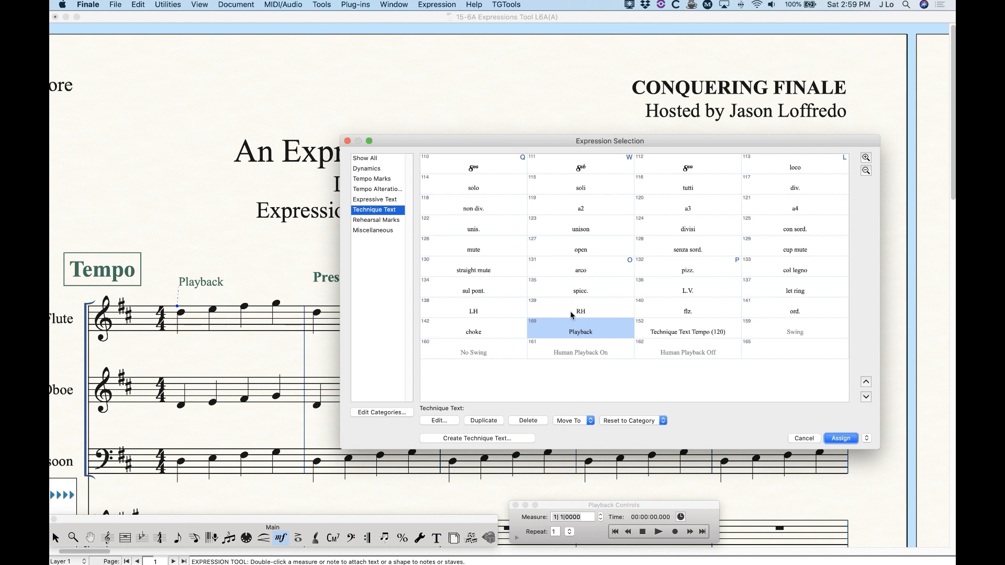
{"action": "left_click", "coordinate": [452, 423]}
{"action": "left_click", "coordinate": [493, 107]}
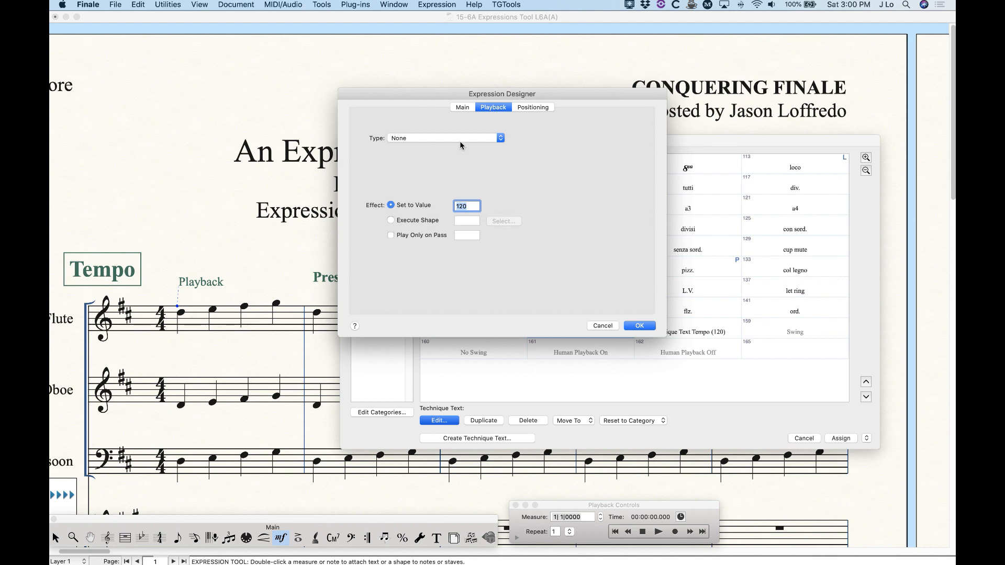
{"action": "left_click", "coordinate": [438, 138]}
{"action": "left_click", "coordinate": [438, 147]}
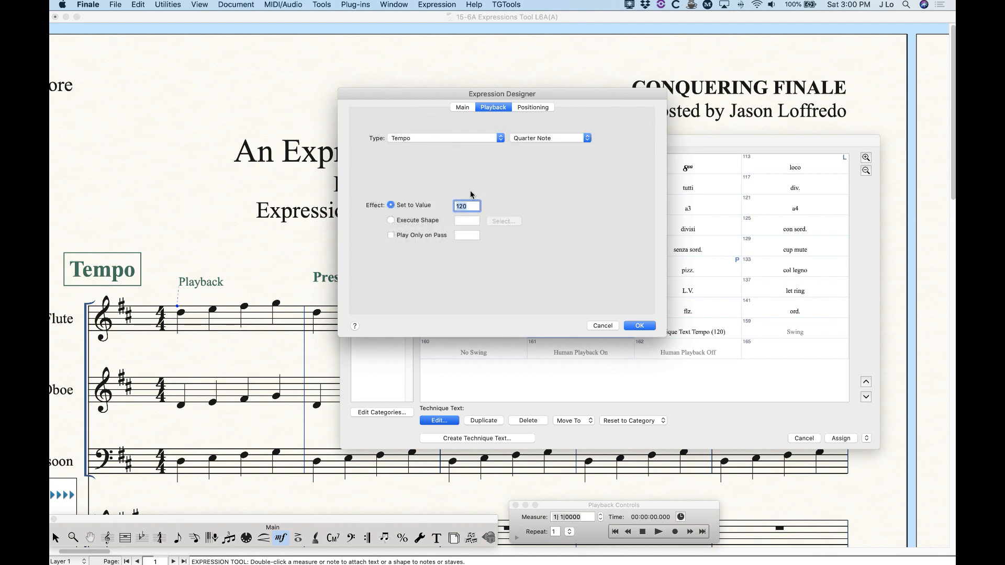
Set the Playback expression's playback type back to None, accept the change and assign the expression
{"action": "left_click", "coordinate": [413, 138]}
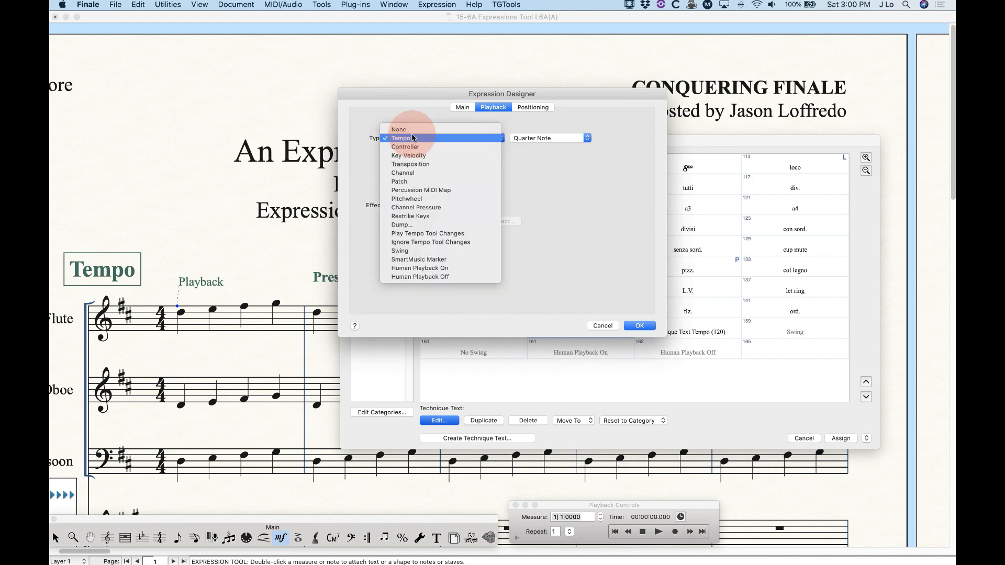
{"action": "left_click", "coordinate": [402, 129]}
{"action": "left_click", "coordinate": [636, 326]}
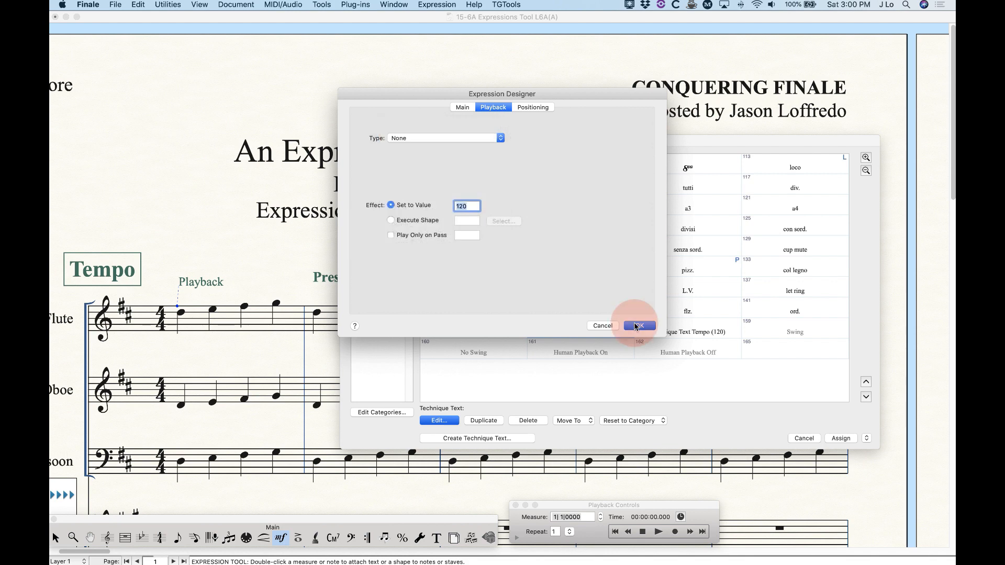
{"action": "left_click", "coordinate": [839, 439]}
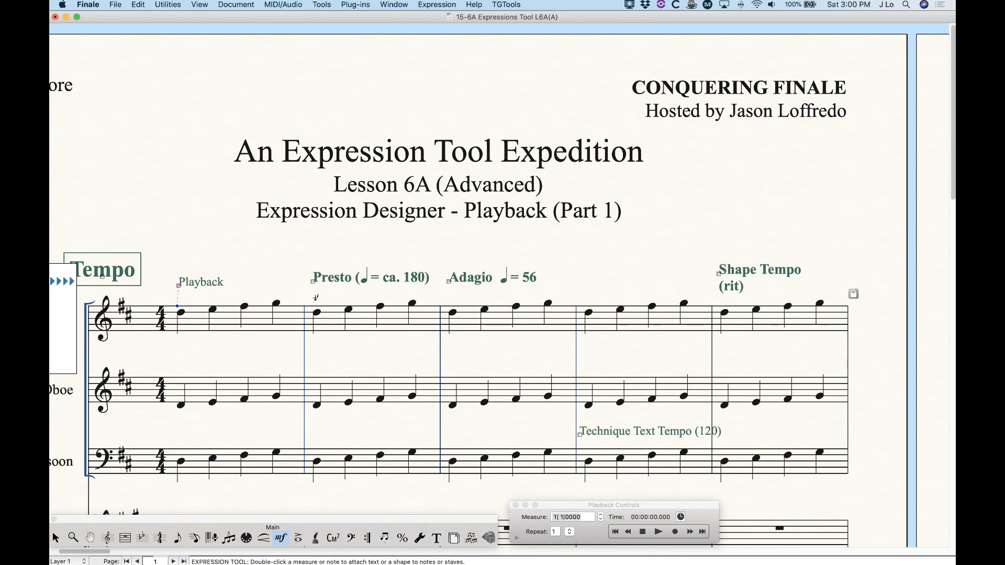
Delete the Playback expression above the flute's first measure
{"action": "key", "text": "super"}
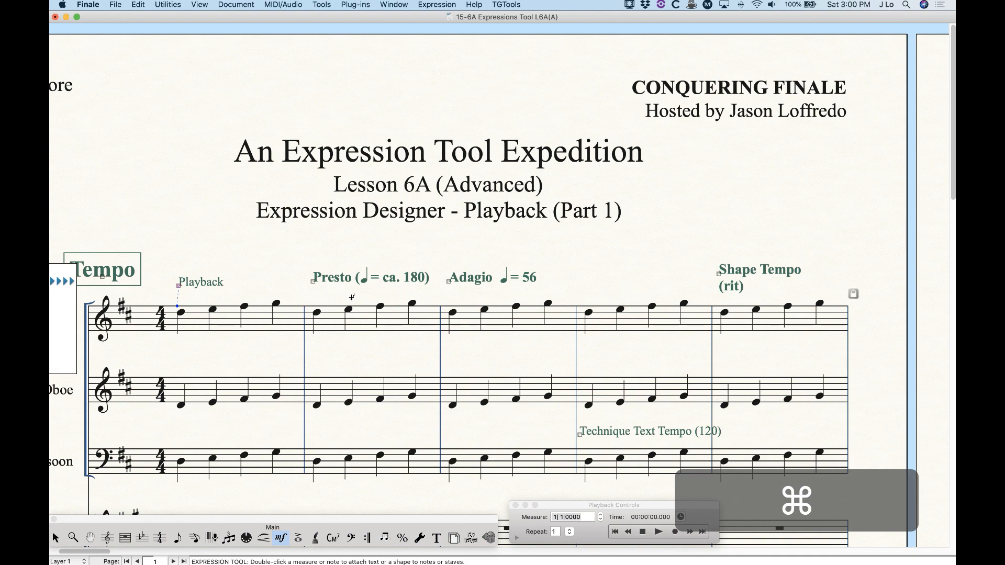
{"action": "key", "text": "super+minus"}
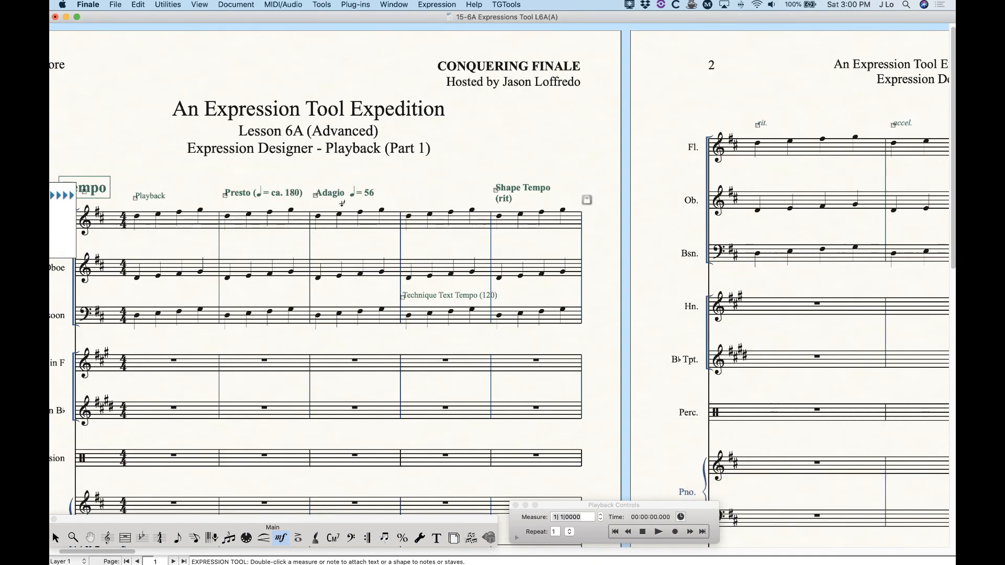
{"action": "left_click_drag", "start_coordinate": [120, 179], "coordinate": [165, 211]}
{"action": "key", "text": "BackSpace"}
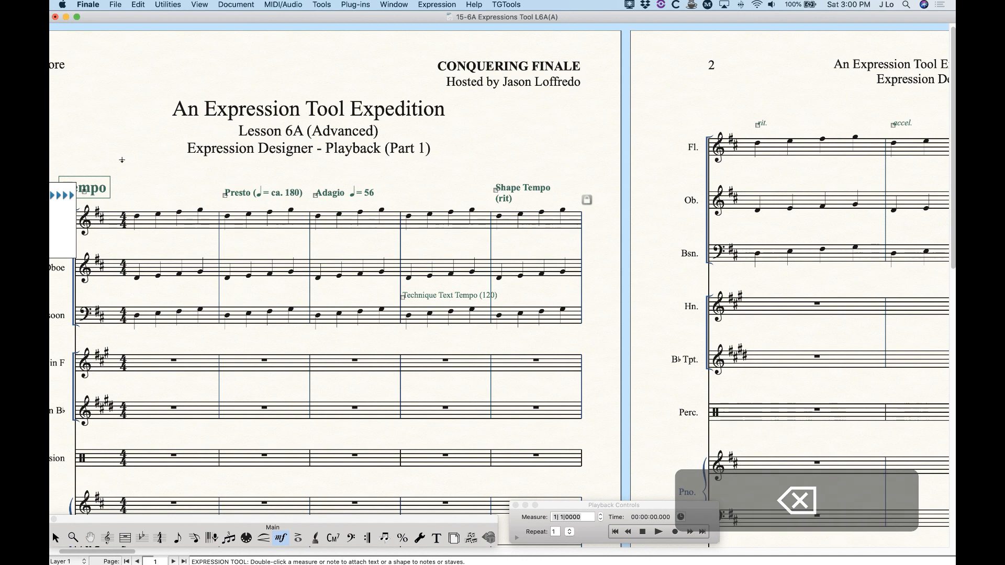
Examine the expanded Playback Controls settings, including the base tempo, and play the score from the start into measure 4
{"action": "left_click_drag", "start_coordinate": [645, 505], "coordinate": [693, 363]}
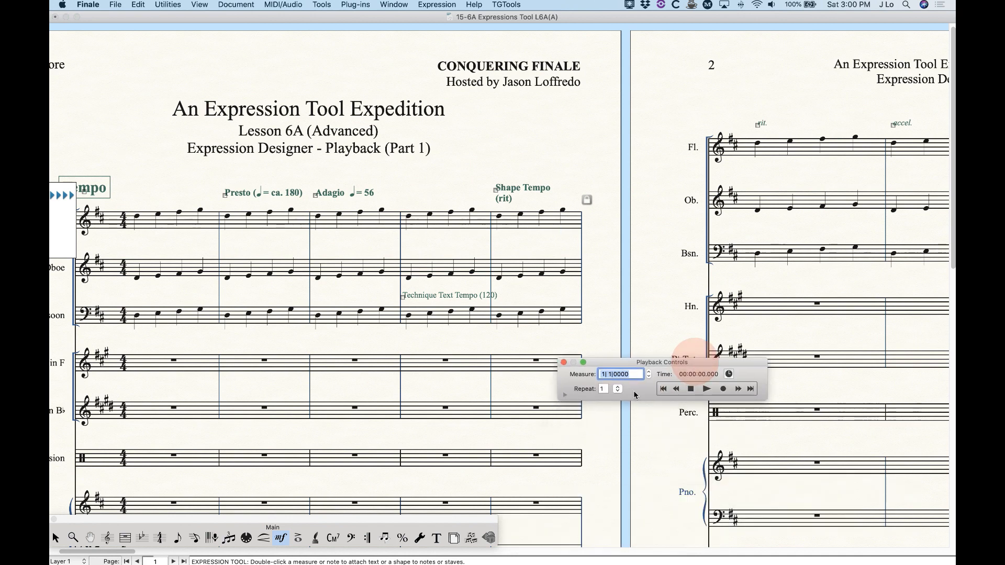
{"action": "left_click", "coordinate": [564, 396]}
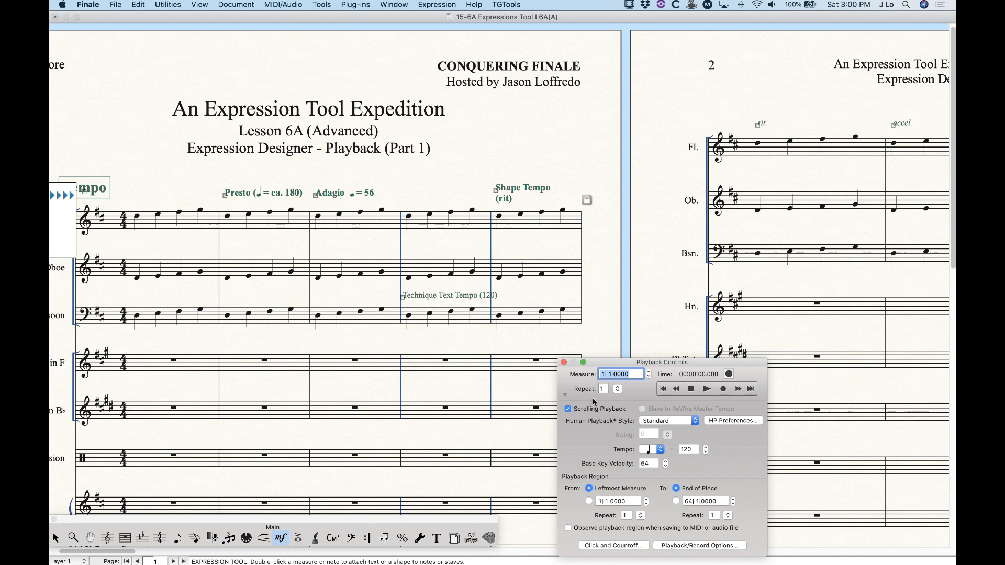
{"action": "left_click", "coordinate": [565, 394]}
{"action": "left_click_drag", "start_coordinate": [631, 365], "coordinate": [599, 467]}
{"action": "left_click", "coordinate": [675, 492]}
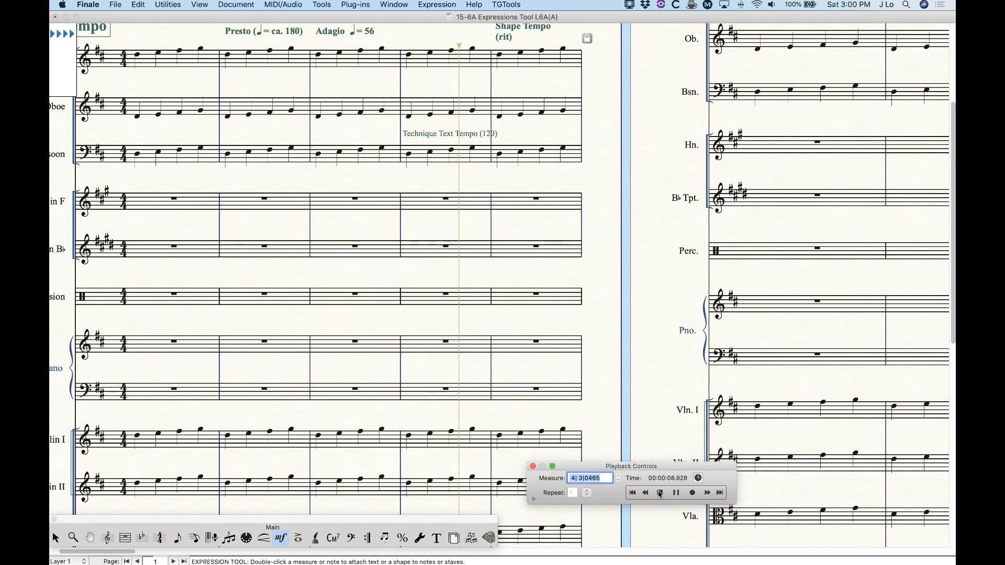
{"action": "left_click", "coordinate": [659, 493]}
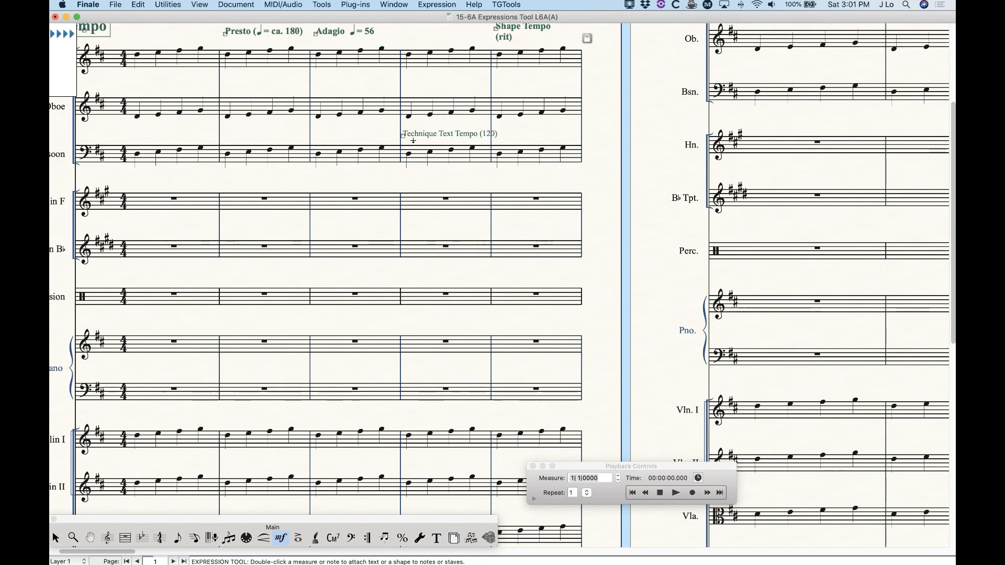
Review the playback settings of the Technique Text Tempo (120) expression above the bassoon staff and leave them unedited
{"action": "scroll", "coordinate": [393, 269], "scroll_direction": "up", "scroll_amount": 2}
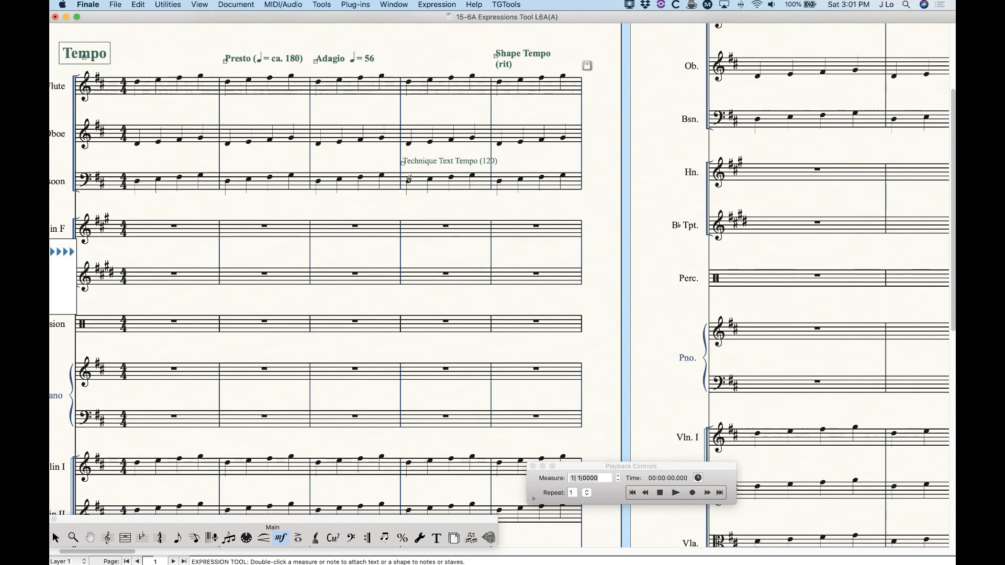
{"action": "double_click", "coordinate": [405, 158]}
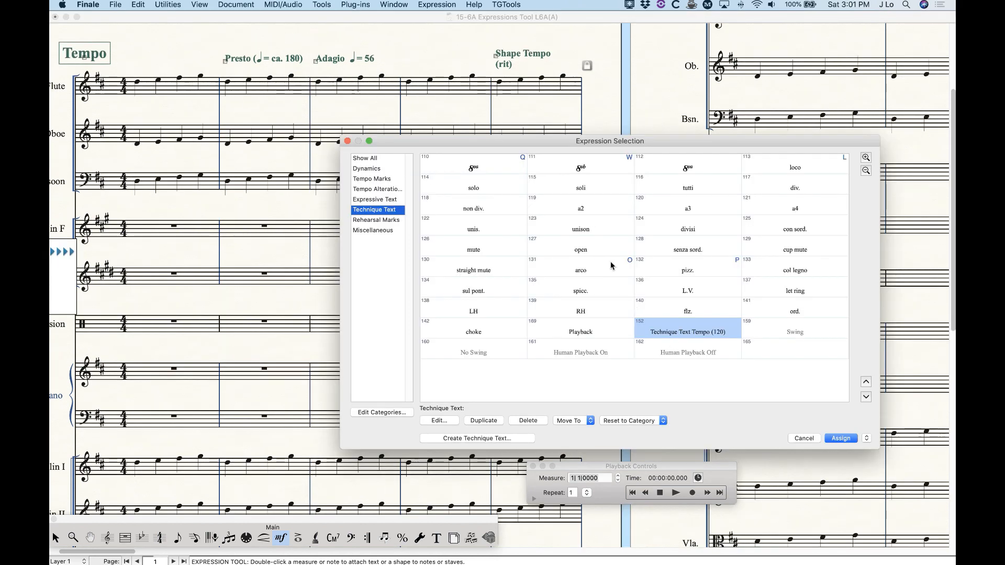
{"action": "left_click", "coordinate": [453, 422]}
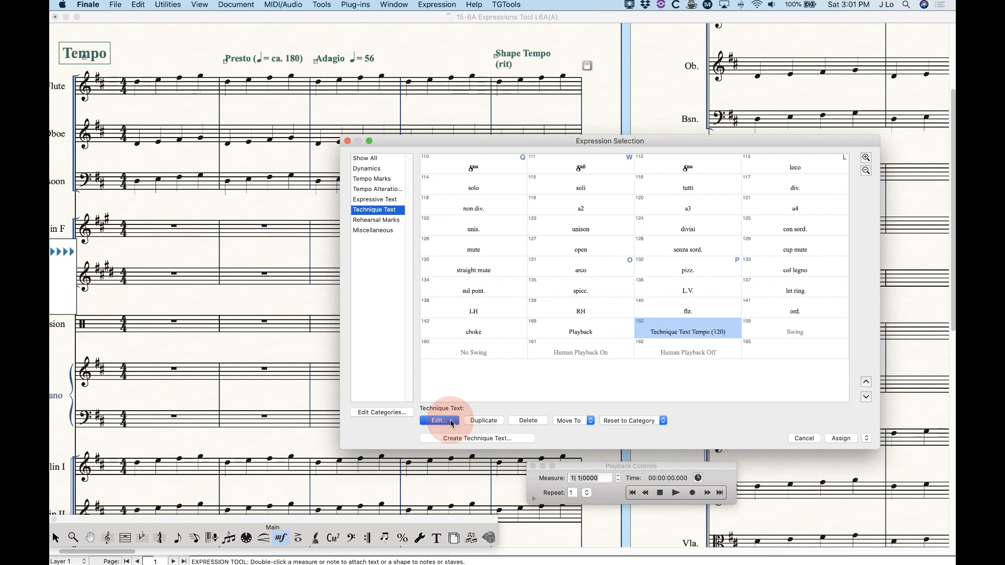
{"action": "left_click", "coordinate": [493, 107]}
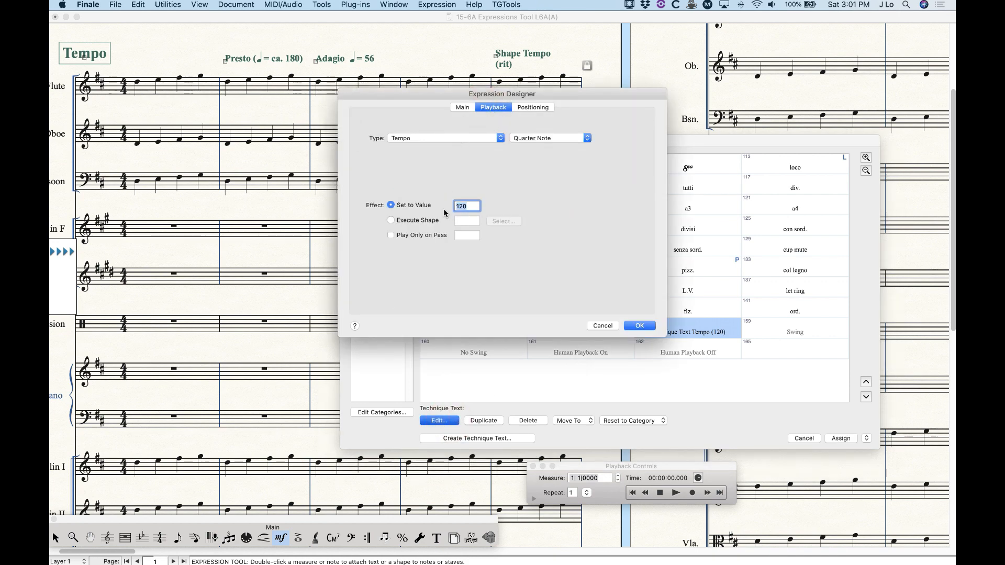
{"action": "left_click", "coordinate": [610, 324]}
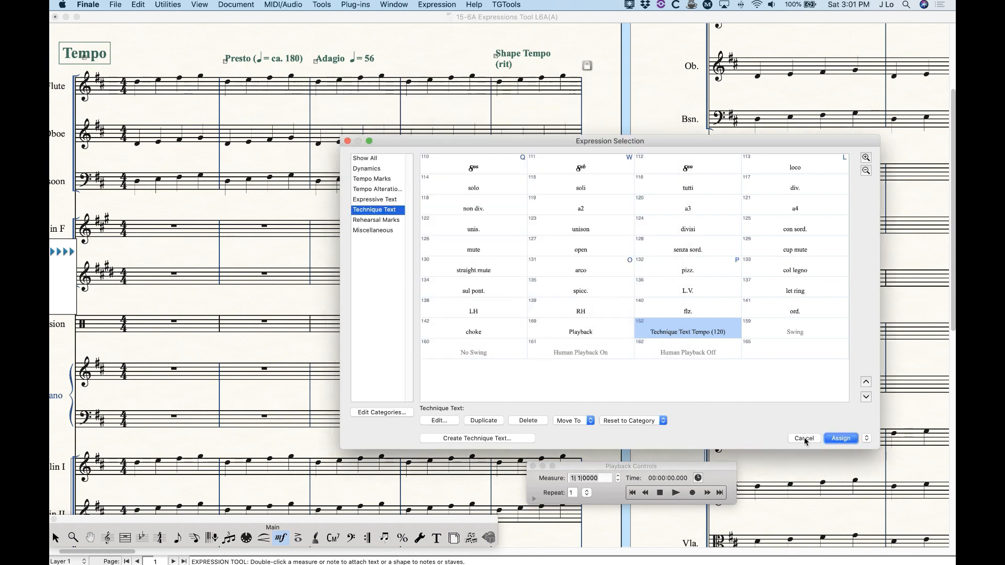
{"action": "key", "text": "Return"}
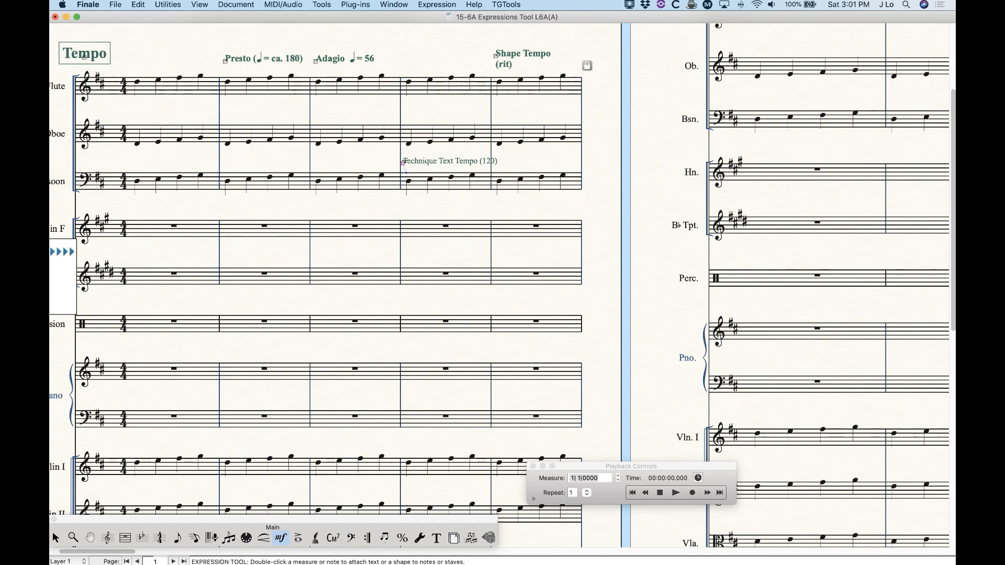
Review the list of playback types available for the Playback technique text in the Expression Designer, leaving the expression unedited and unassigned
{"action": "scroll", "coordinate": [431, 242], "scroll_direction": "left", "scroll_amount": 5}
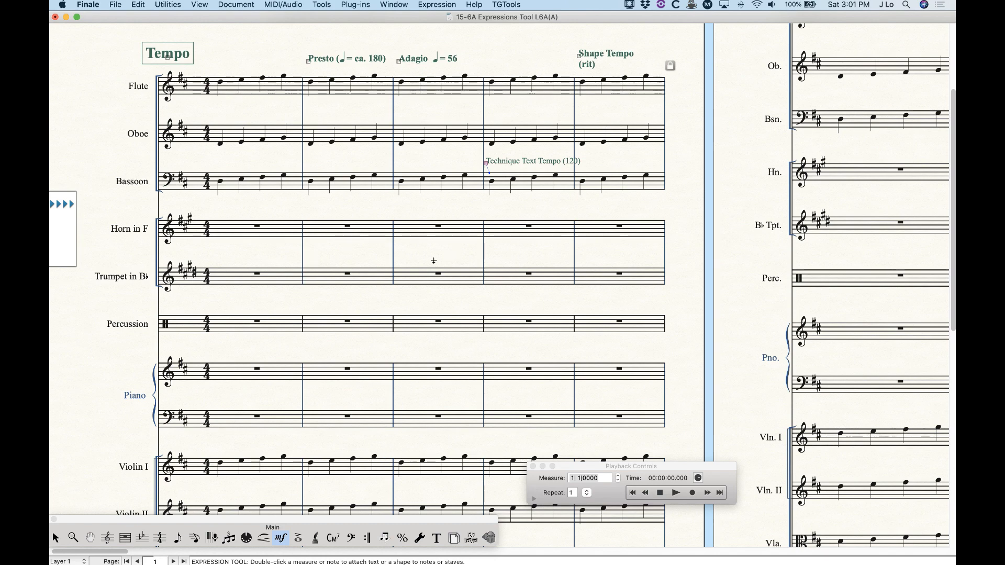
{"action": "scroll", "coordinate": [433, 260], "scroll_direction": "up", "scroll_amount": 3}
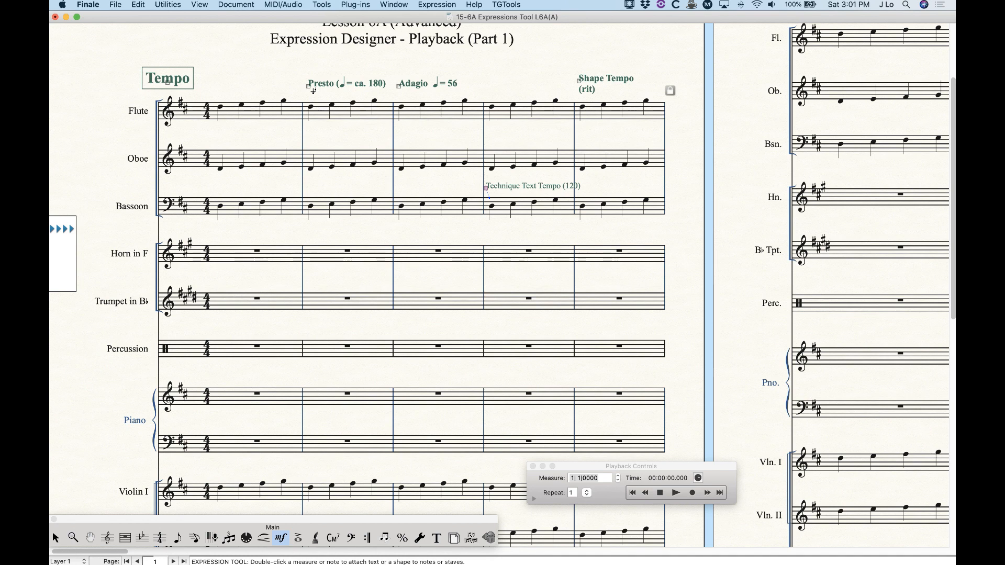
{"action": "left_click", "coordinate": [309, 88]}
{"action": "double_click", "coordinate": [221, 91]}
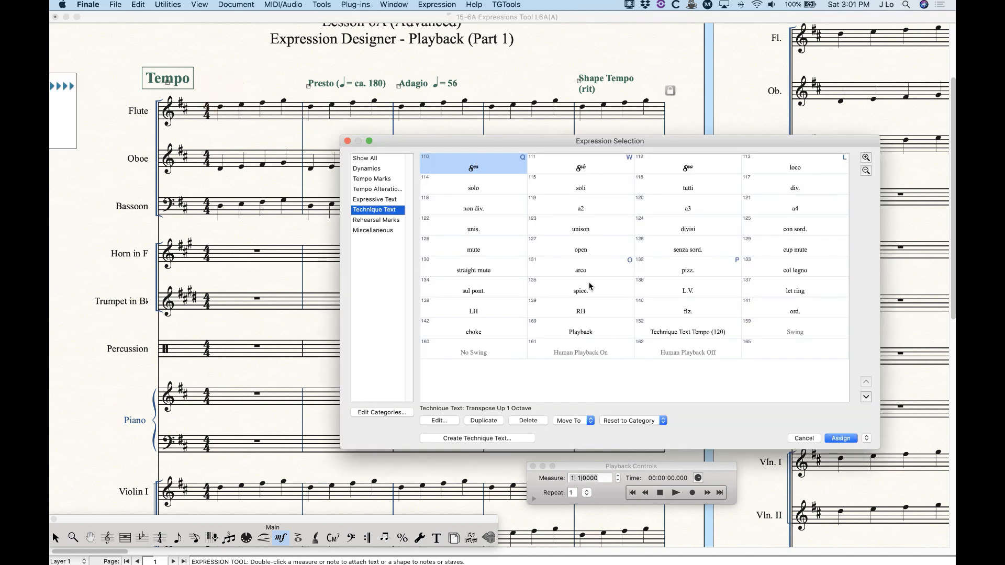
{"action": "left_click", "coordinate": [618, 335]}
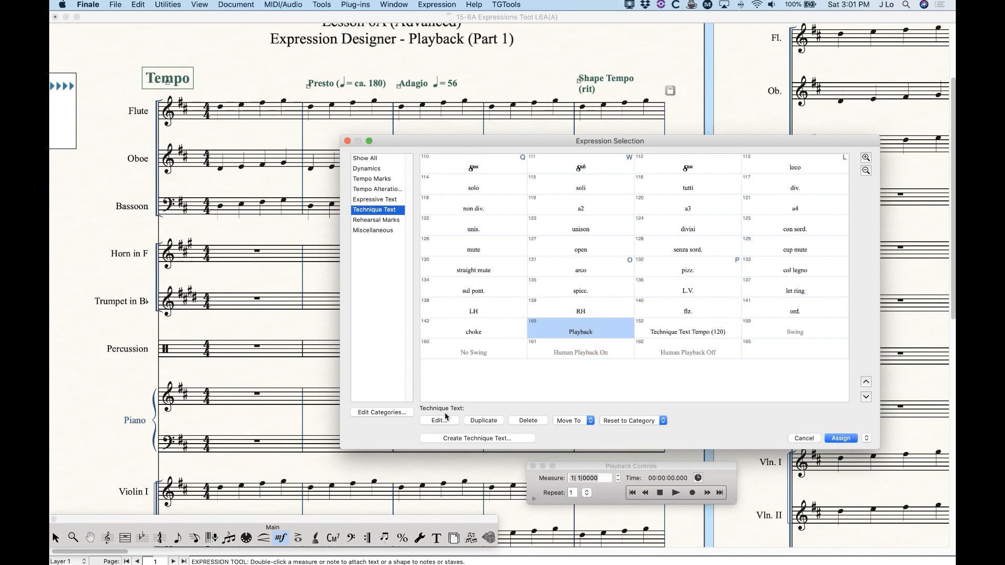
{"action": "left_click", "coordinate": [439, 420]}
{"action": "left_click", "coordinate": [493, 107]}
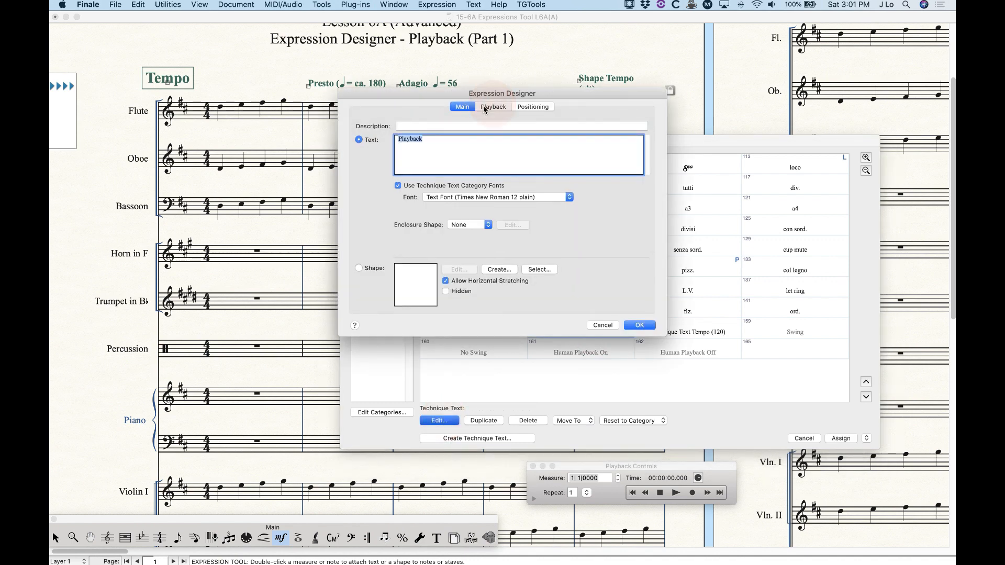
{"action": "left_click", "coordinate": [431, 137]}
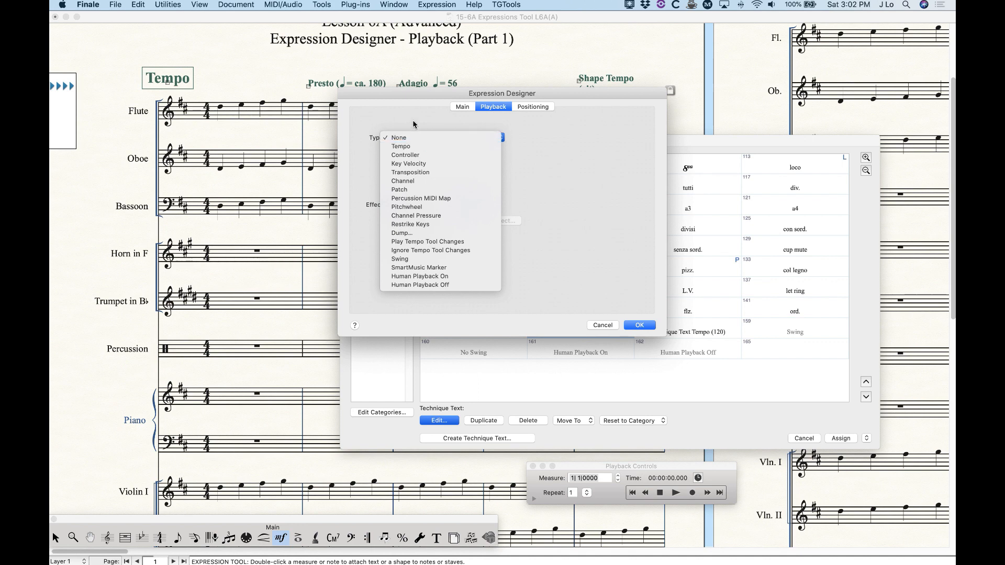
{"action": "left_click", "coordinate": [430, 123]}
{"action": "left_click", "coordinate": [605, 325]}
{"action": "left_click", "coordinate": [803, 437]}
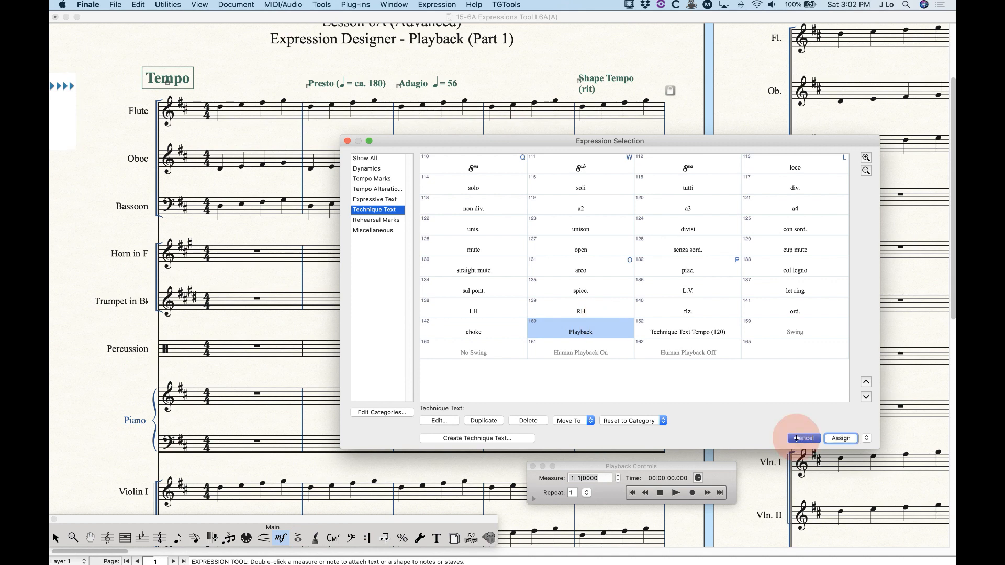
Expand the Playback Controls and set the base tempo to 80 quarter notes per minute
{"action": "left_click", "coordinate": [648, 470]}
{"action": "left_click_drag", "start_coordinate": [648, 470], "coordinate": [656, 348]}
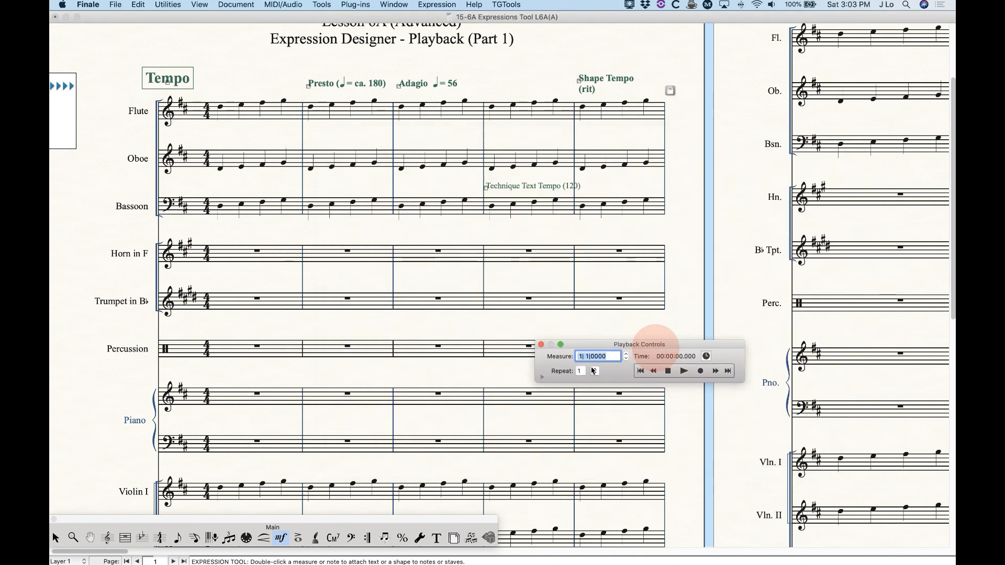
{"action": "left_click", "coordinate": [542, 376]}
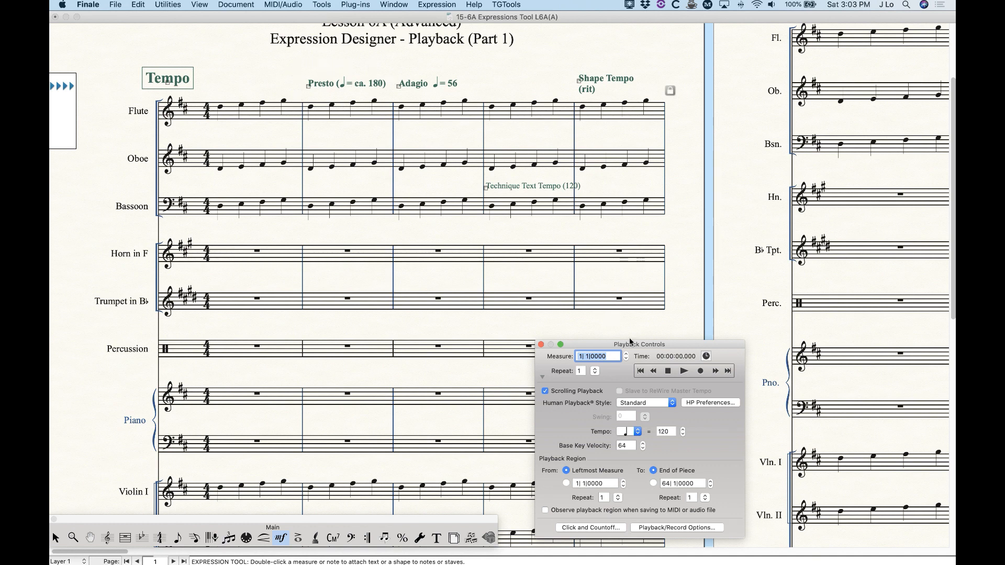
{"action": "left_click", "coordinate": [663, 433]}
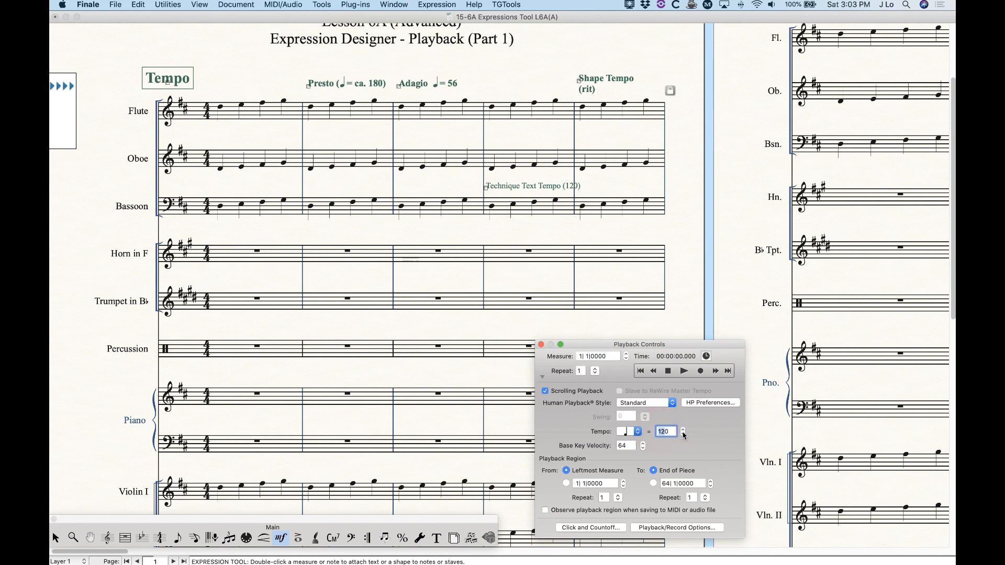
{"action": "type", "text": "80"}
Play the score from the start into measure 3 and stop playback
{"action": "left_click", "coordinate": [667, 373]}
{"action": "left_click", "coordinate": [683, 371]}
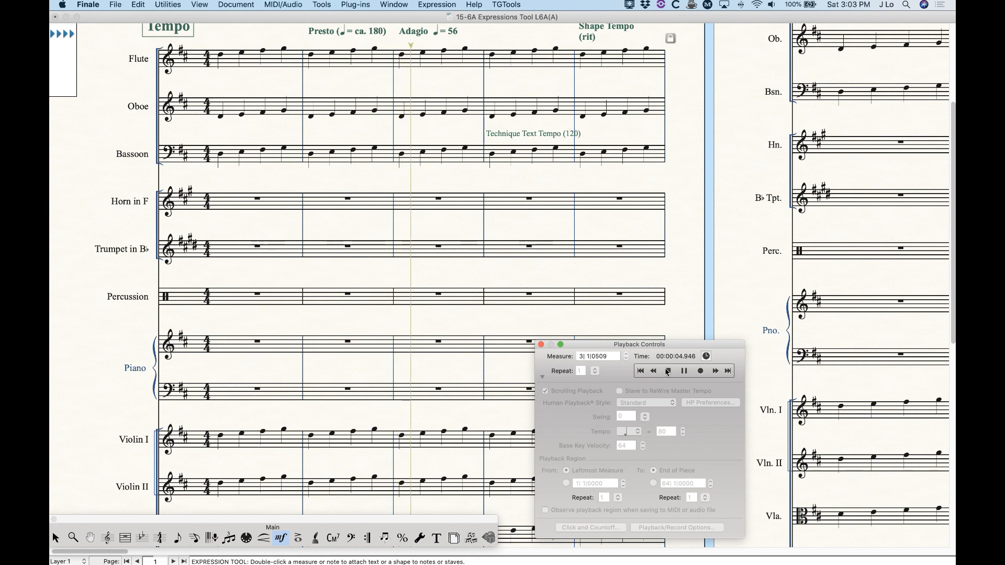
{"action": "left_click", "coordinate": [667, 371]}
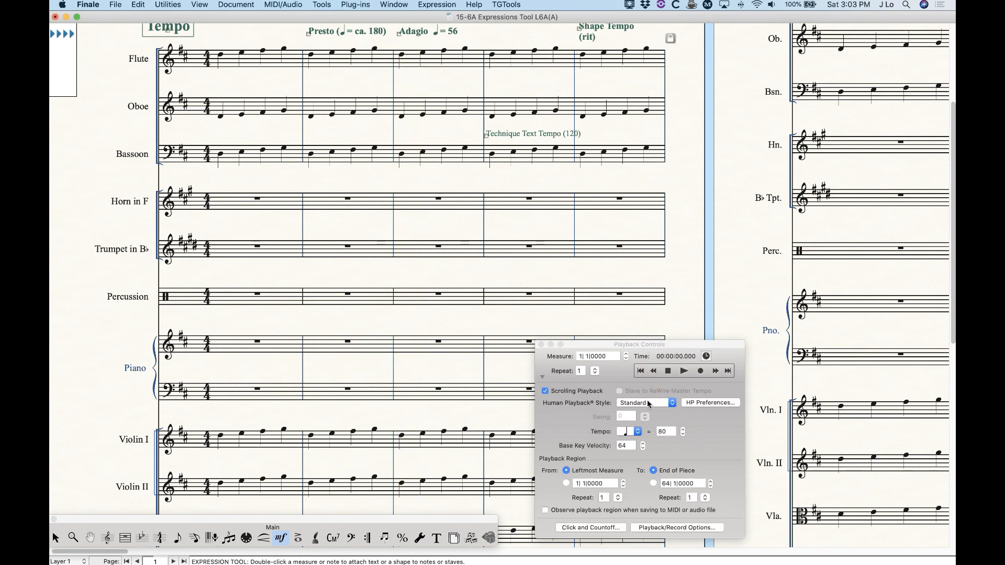
Set the Human Playback Style to None, play the score from the start into measure 2 and stop playback
{"action": "left_click", "coordinate": [648, 403]}
{"action": "left_click", "coordinate": [630, 394]}
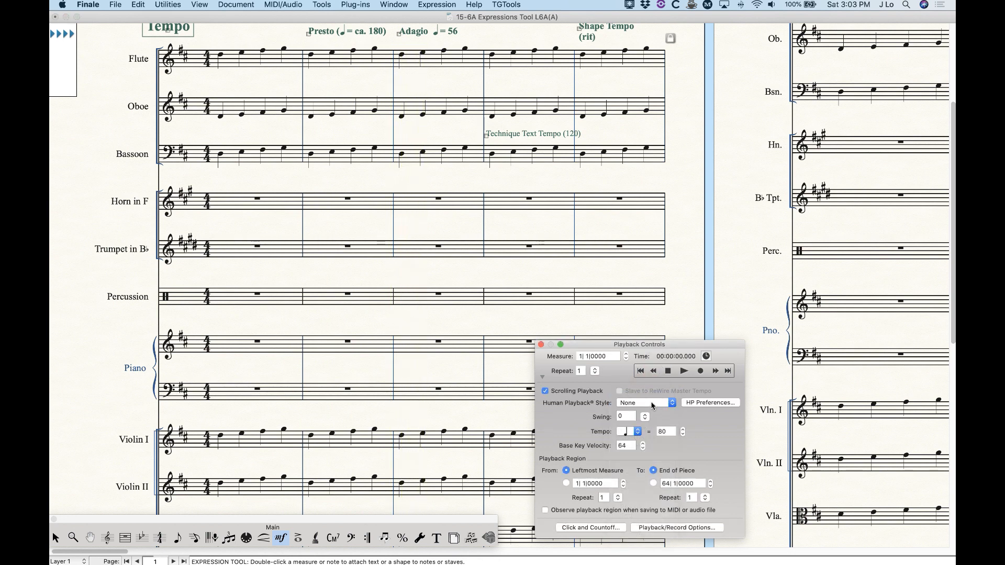
{"action": "left_click", "coordinate": [683, 371]}
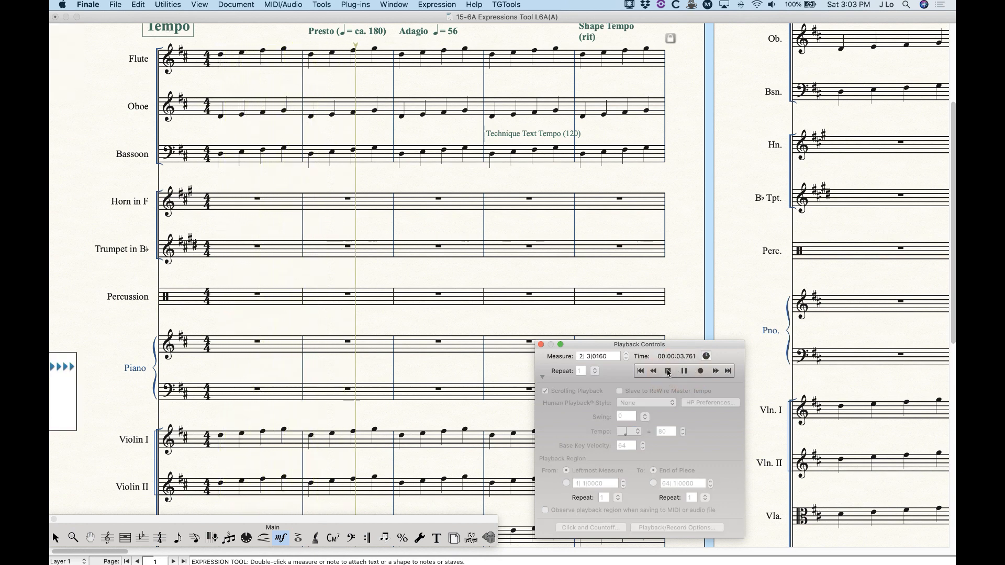
{"action": "left_click", "coordinate": [667, 371]}
Set the Human Playback Style back to Standard, then collapse the Playback Controls and move them clear of the score
{"action": "left_click", "coordinate": [642, 403]}
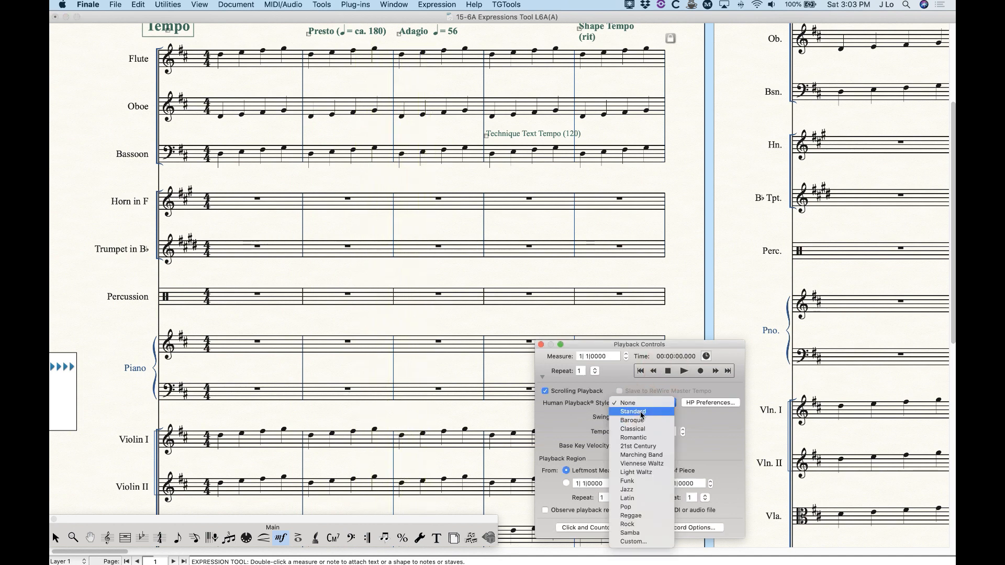
{"action": "left_click", "coordinate": [640, 412]}
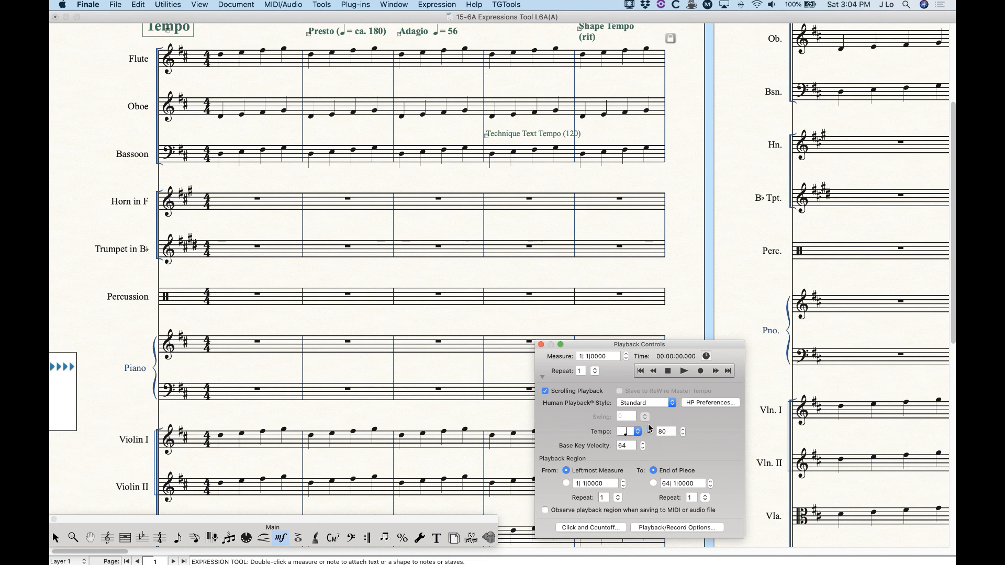
{"action": "left_click", "coordinate": [542, 378]}
{"action": "left_click_drag", "start_coordinate": [603, 349], "coordinate": [587, 511]}
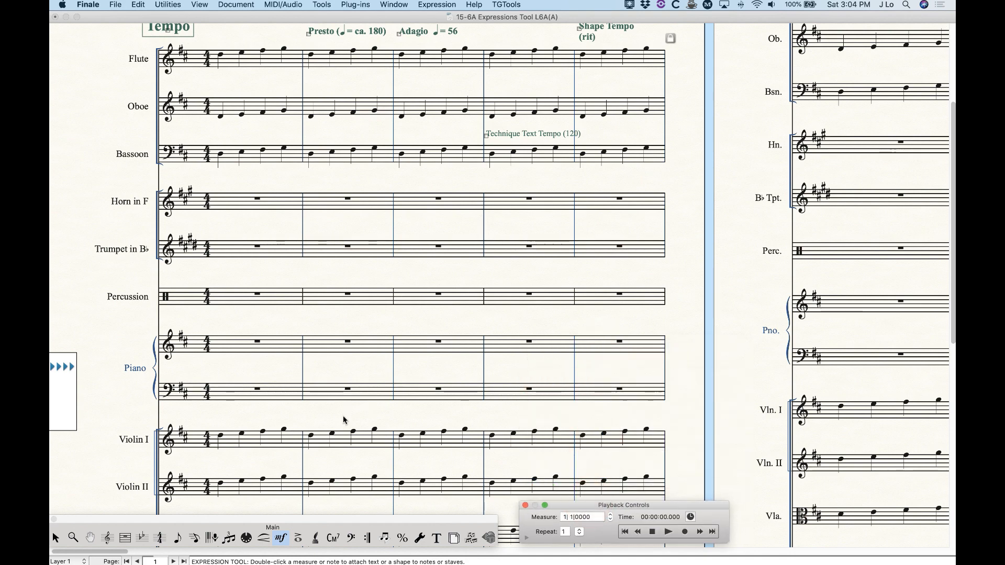
Open the playback settings of the Shape Tempo (rit) expression above the flute's fifth measure
{"action": "scroll", "coordinate": [343, 415], "scroll_direction": "up", "scroll_amount": 5}
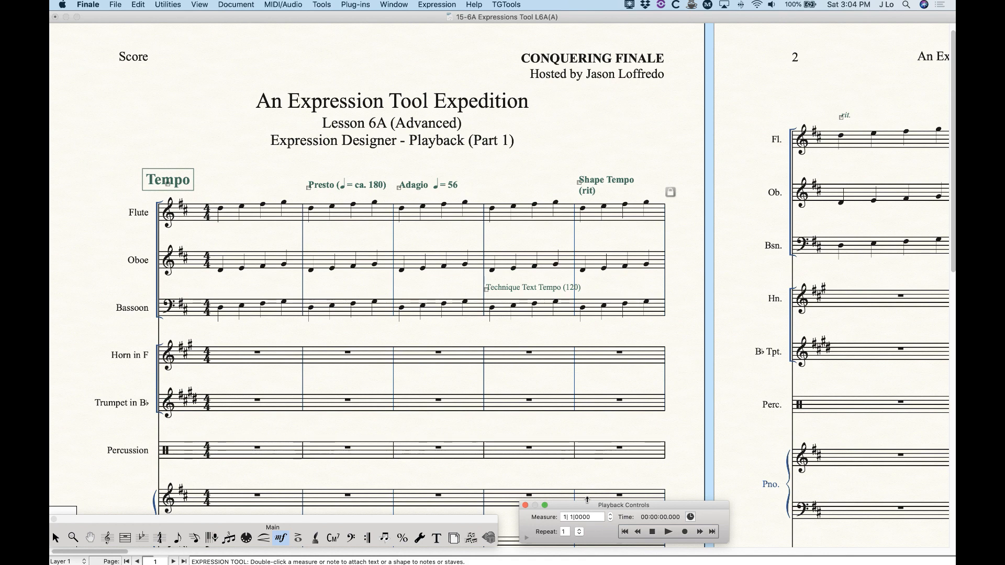
{"action": "scroll", "coordinate": [452, 371], "scroll_direction": "down", "scroll_amount": 1}
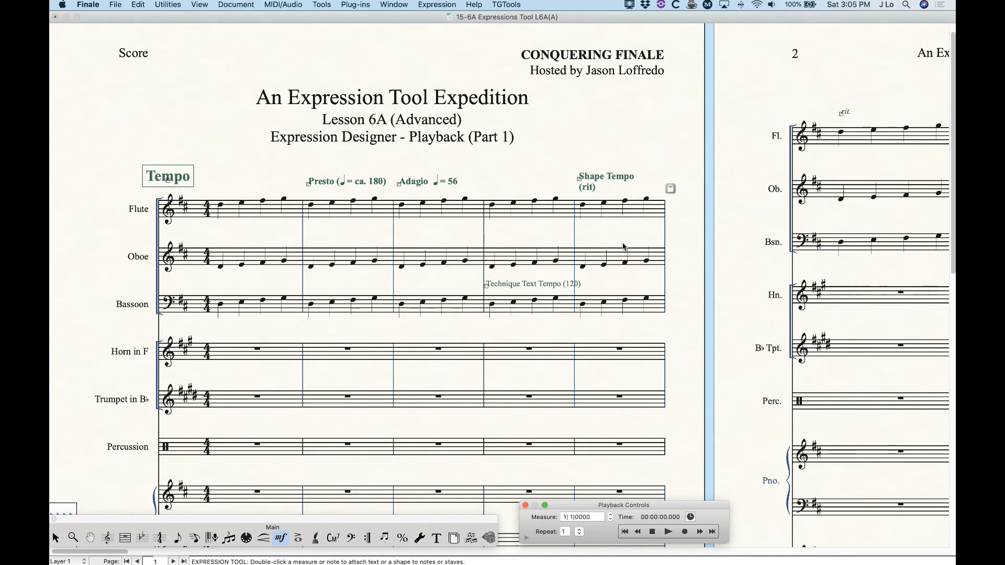
{"action": "scroll", "coordinate": [623, 246], "scroll_direction": "right", "scroll_amount": 3}
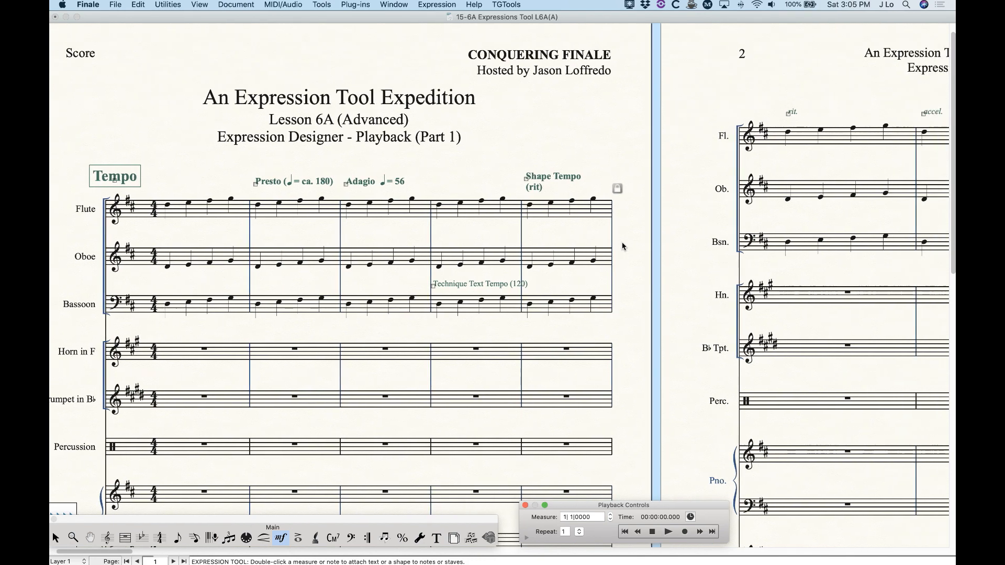
{"action": "double_click", "coordinate": [527, 183]}
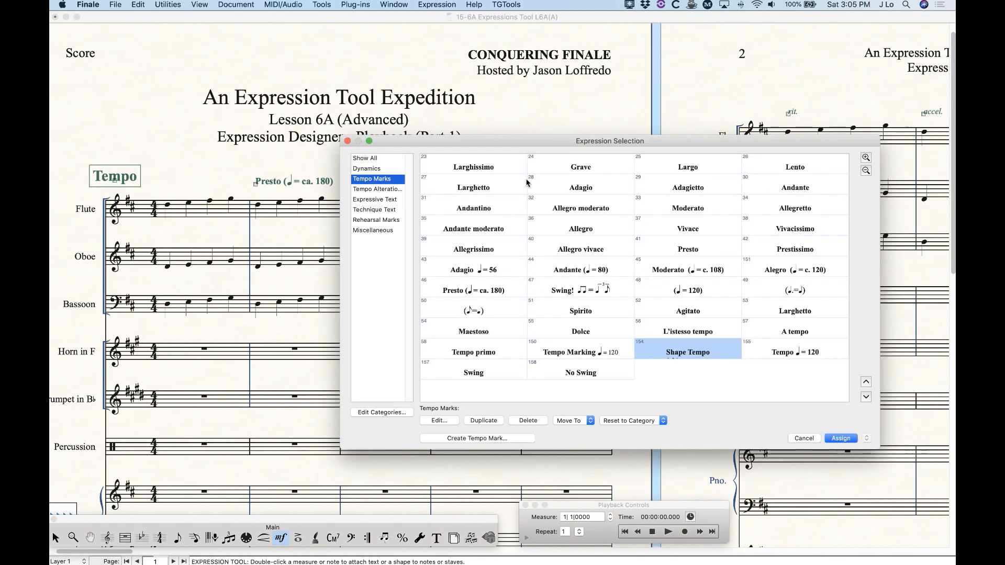
{"action": "left_click", "coordinate": [442, 420]}
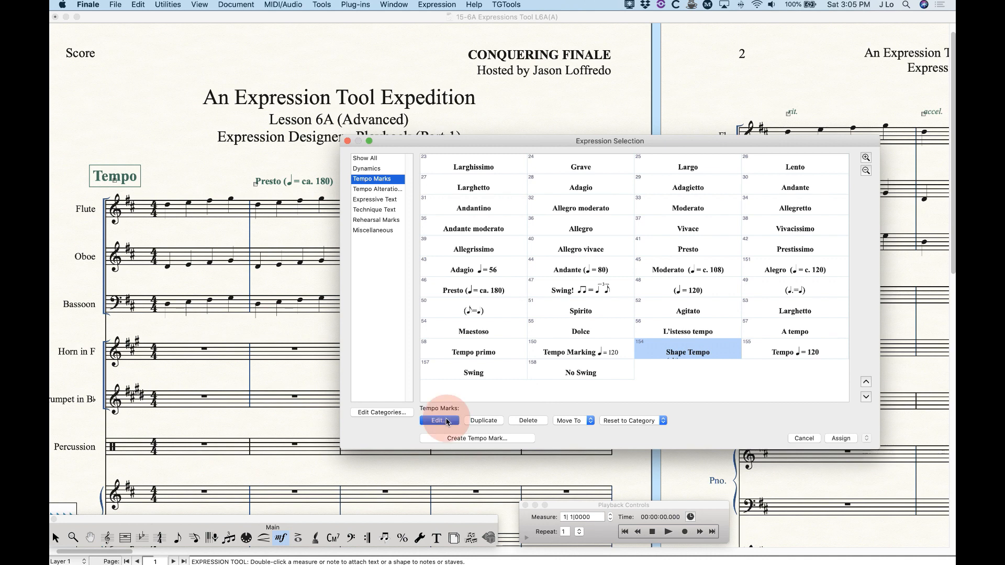
{"action": "left_click", "coordinate": [491, 107]}
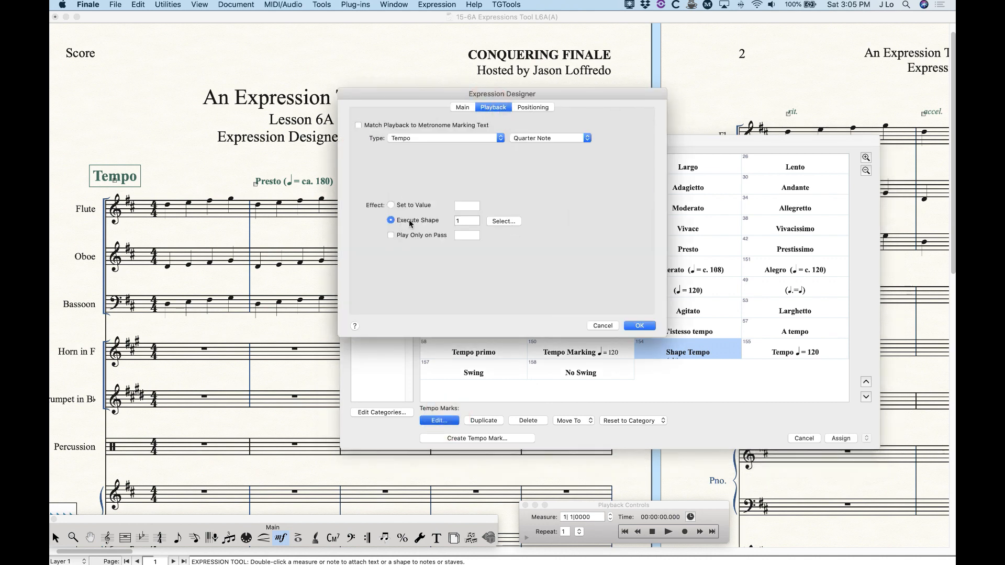
Examine the Executable Shape Designer settings of shape 1 used by the Shape Tempo expression, keep that shape and close the expression dialogs
{"action": "left_click", "coordinate": [510, 222]}
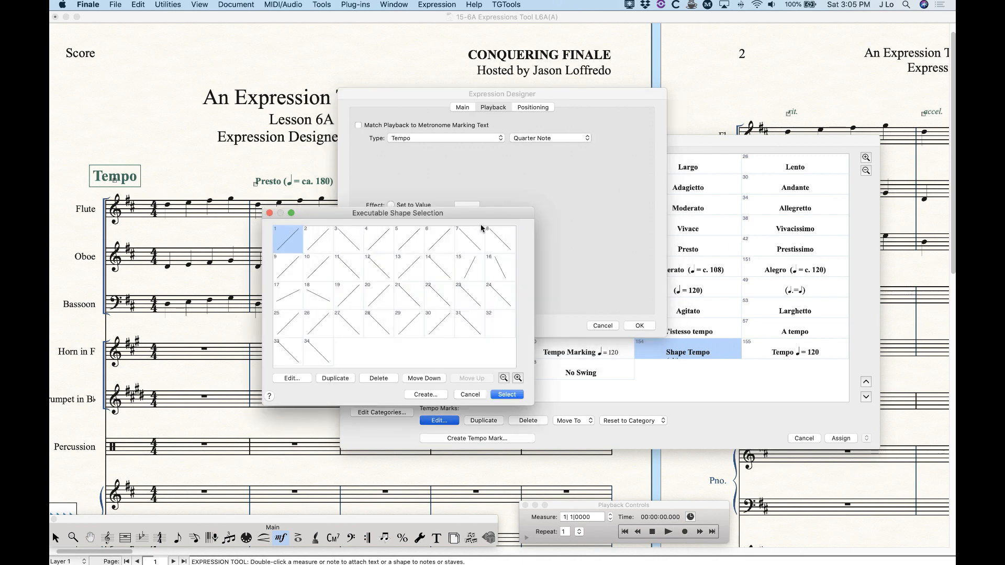
{"action": "left_click", "coordinate": [293, 381]}
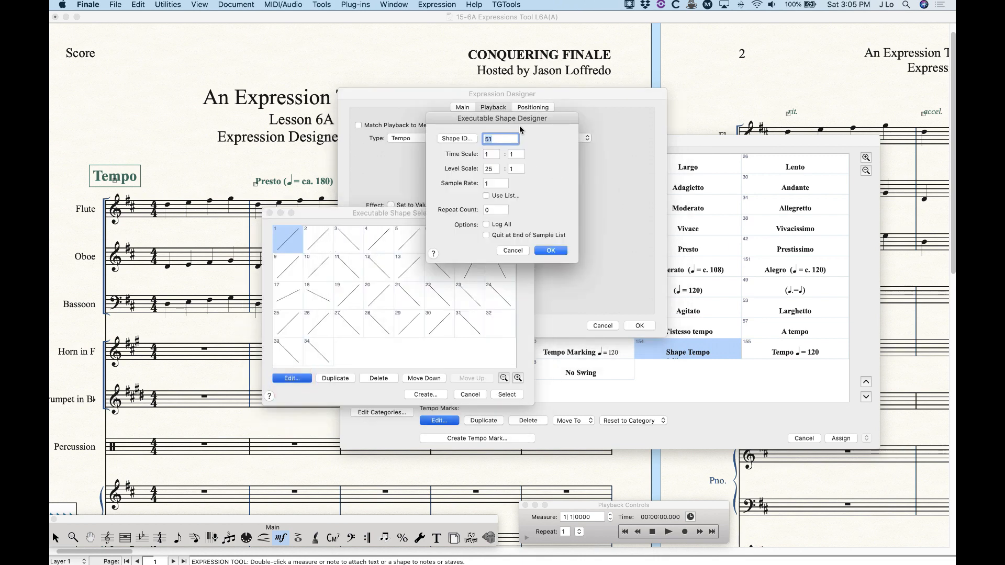
{"action": "left_click", "coordinate": [550, 251]}
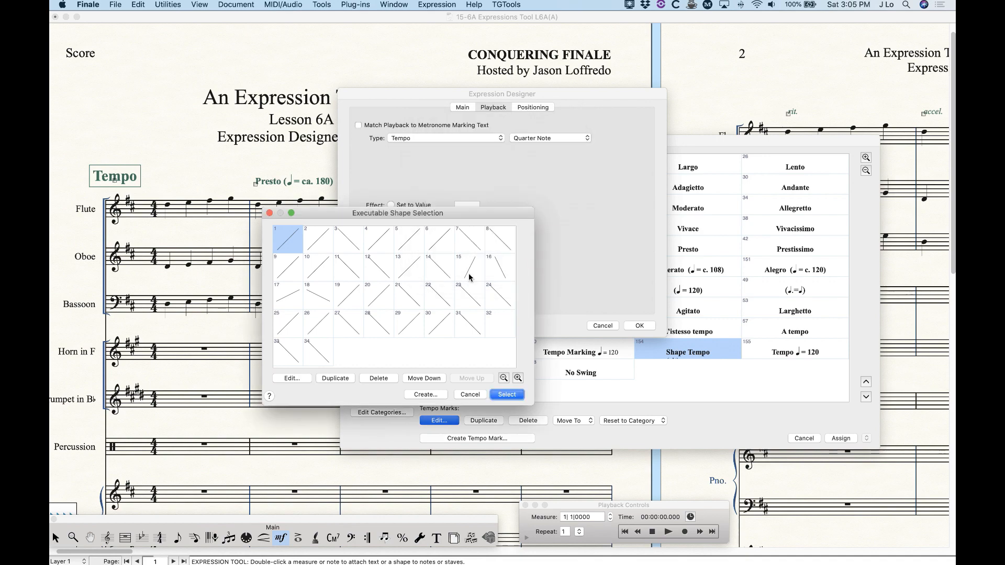
{"action": "left_click", "coordinate": [506, 395]}
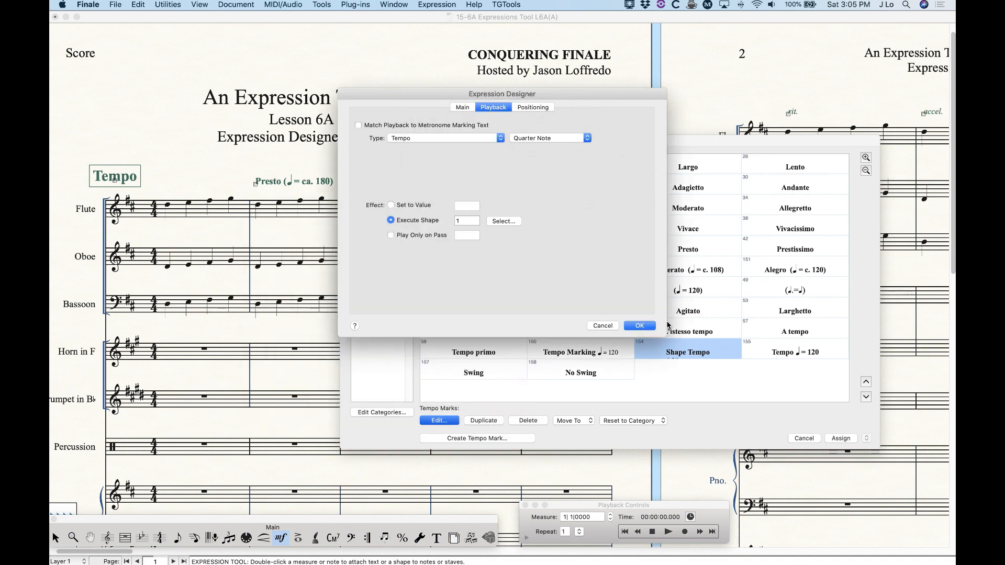
{"action": "left_click", "coordinate": [640, 326]}
{"action": "left_click_drag", "start_coordinate": [569, 144], "coordinate": [430, 105]}
{"action": "left_click", "coordinate": [708, 403]}
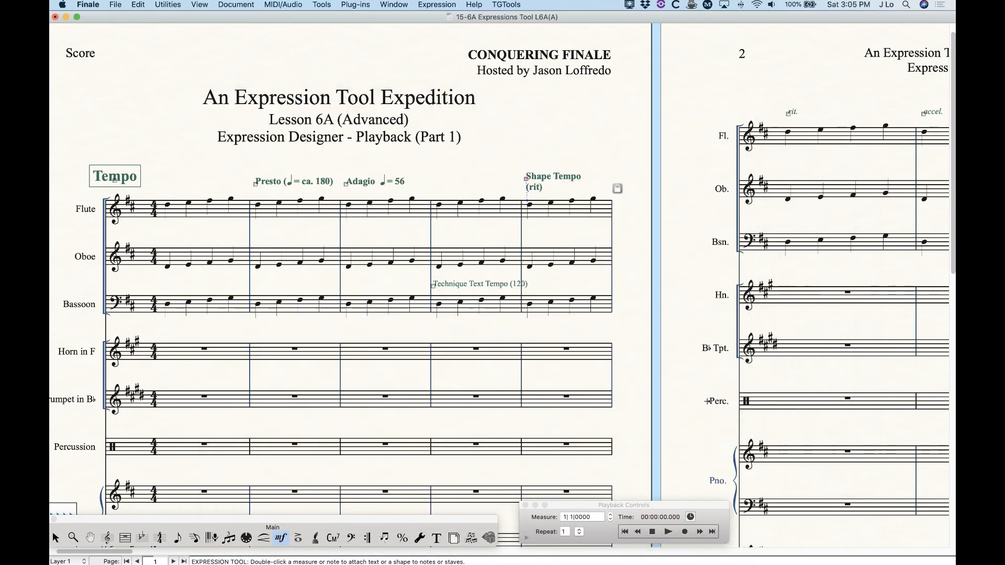
Play the score, then set the Human Playback Style to None in the expanded Playback Controls and tuck the collapsed controls away
{"action": "left_click", "coordinate": [668, 531]}
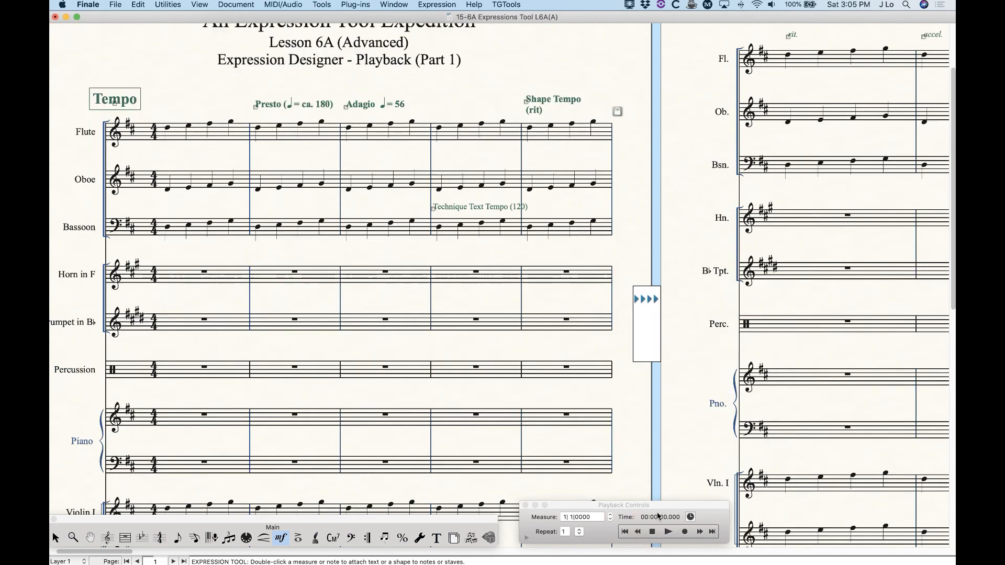
{"action": "left_click_drag", "start_coordinate": [658, 507], "coordinate": [709, 362]}
{"action": "left_click", "coordinate": [578, 392]}
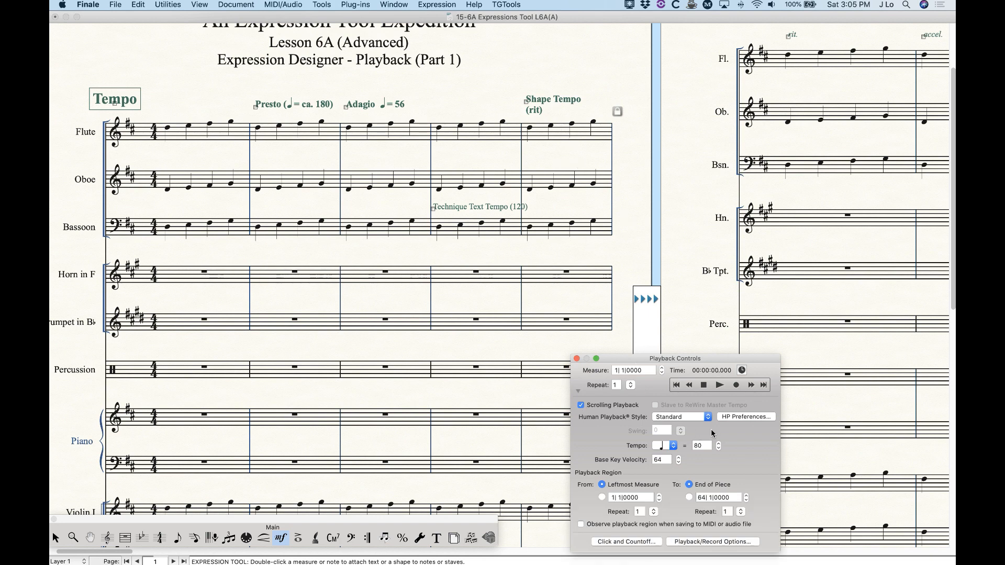
{"action": "left_click", "coordinate": [678, 417]}
{"action": "left_click", "coordinate": [673, 409]}
{"action": "left_click", "coordinate": [578, 391]}
{"action": "left_click_drag", "start_coordinate": [614, 358], "coordinate": [601, 503]}
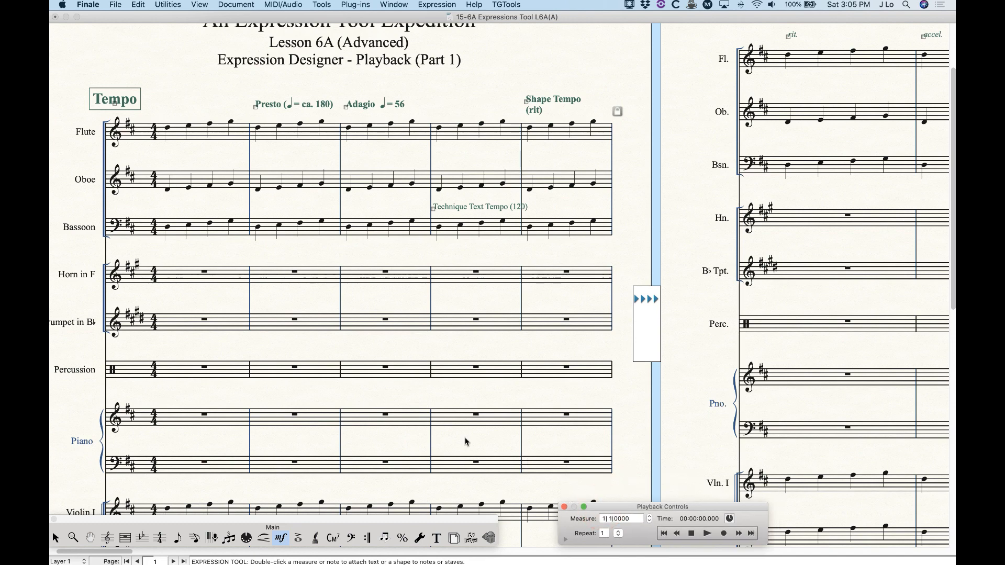
Play the score through the rit. and accel. measures on page 2, reaching measure 7, and stop playback
{"action": "scroll", "coordinate": [465, 442], "scroll_direction": "right", "scroll_amount": 10}
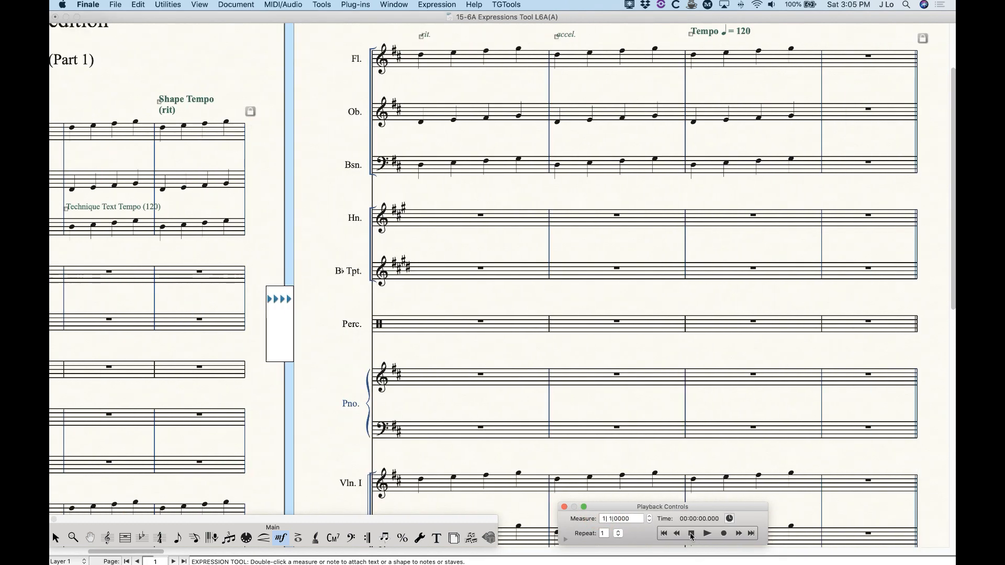
{"action": "left_click", "coordinate": [706, 534]}
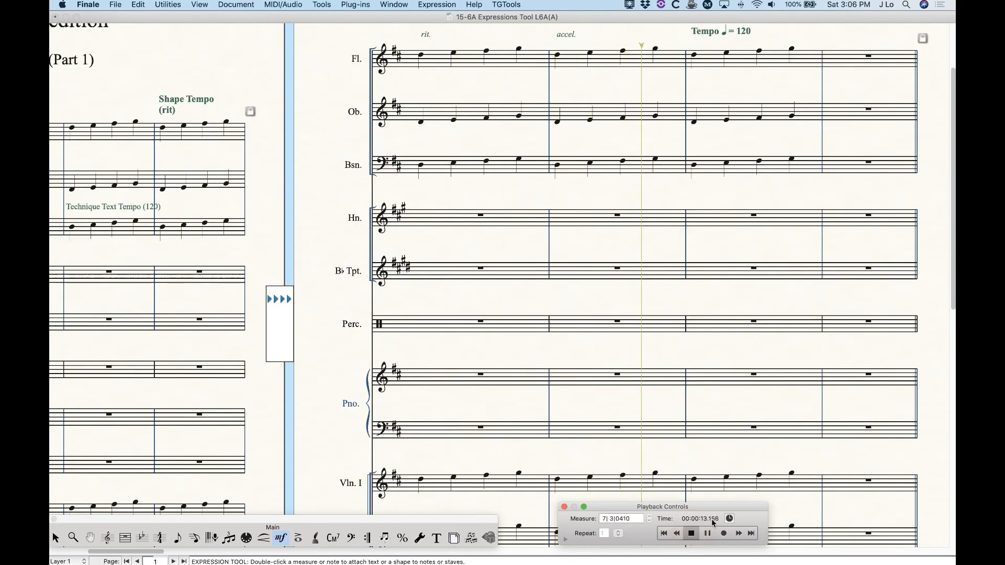
{"action": "left_click", "coordinate": [690, 533]}
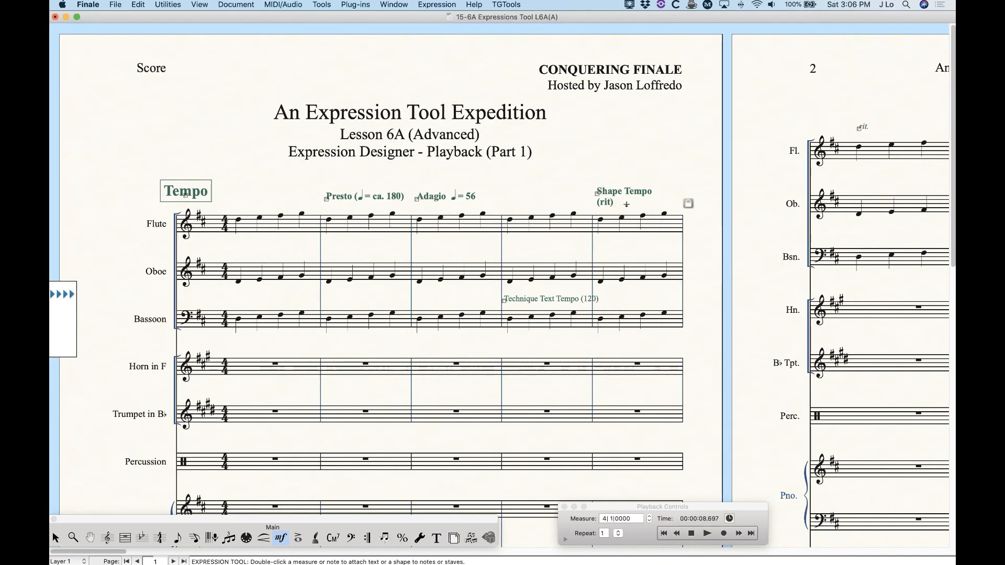
Set the Human Playback Style to Standard in the expanded Playback Controls and tuck the collapsed controls away
{"action": "double_click", "coordinate": [598, 197]}
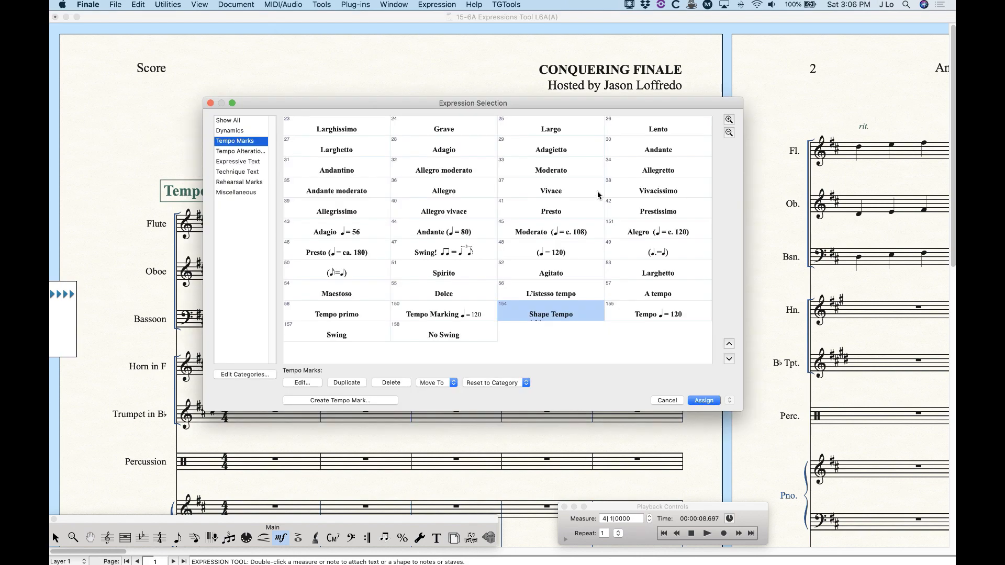
{"action": "left_click", "coordinate": [668, 400]}
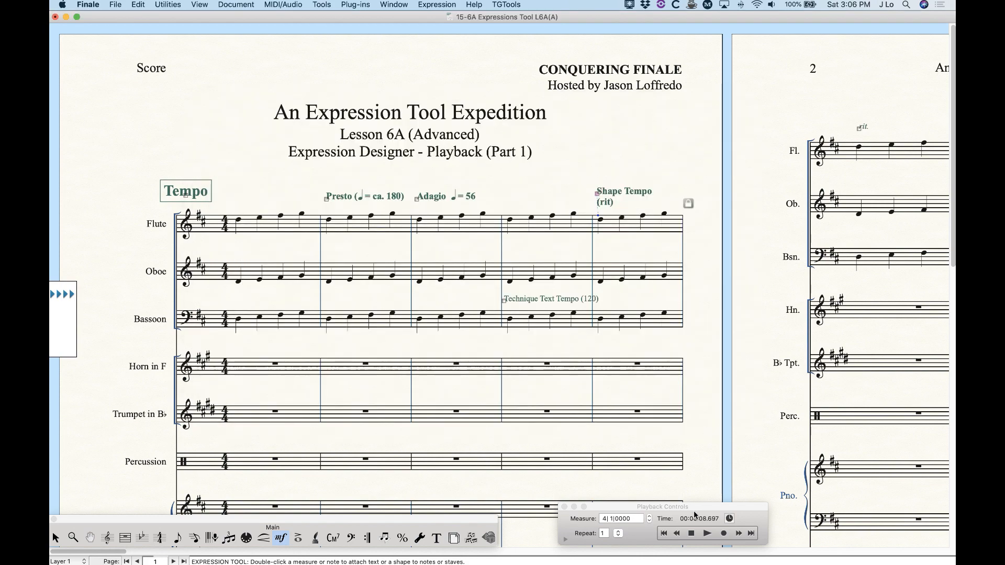
{"action": "left_click_drag", "start_coordinate": [695, 505], "coordinate": [700, 352]}
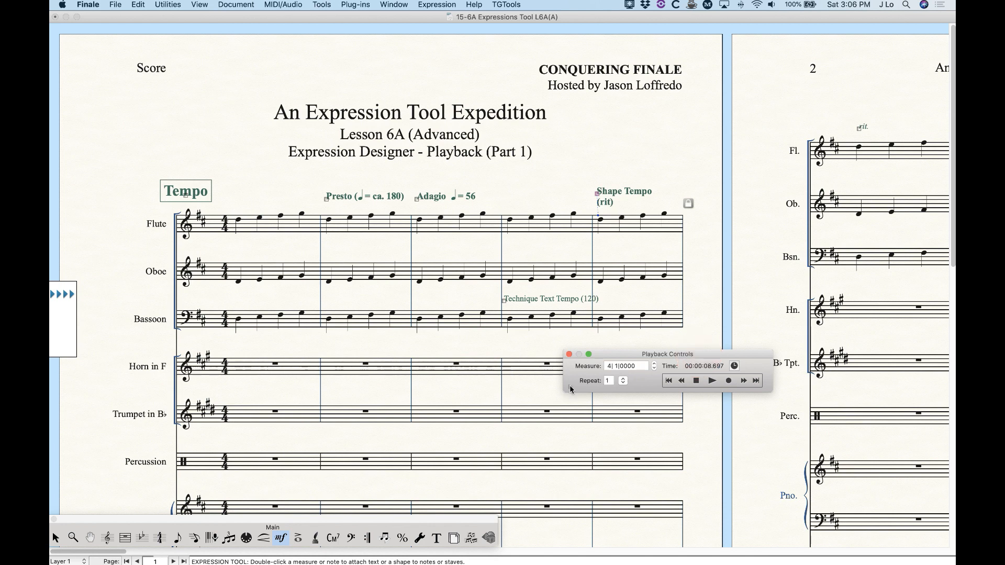
{"action": "left_click", "coordinate": [570, 386]}
{"action": "left_click", "coordinate": [661, 414]}
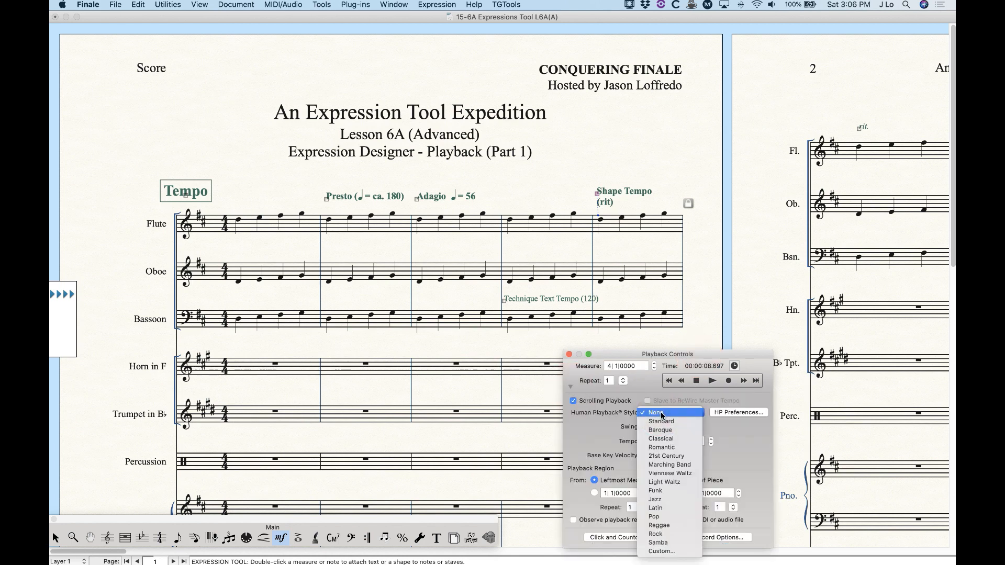
{"action": "left_click", "coordinate": [662, 425]}
{"action": "left_click", "coordinate": [570, 386]}
{"action": "left_click_drag", "start_coordinate": [623, 351], "coordinate": [569, 507]}
Examine the playback settings of the rit. expression above the flute on page 2 and close the Expression Designer
{"action": "scroll", "coordinate": [558, 393], "scroll_direction": "right", "scroll_amount": 10}
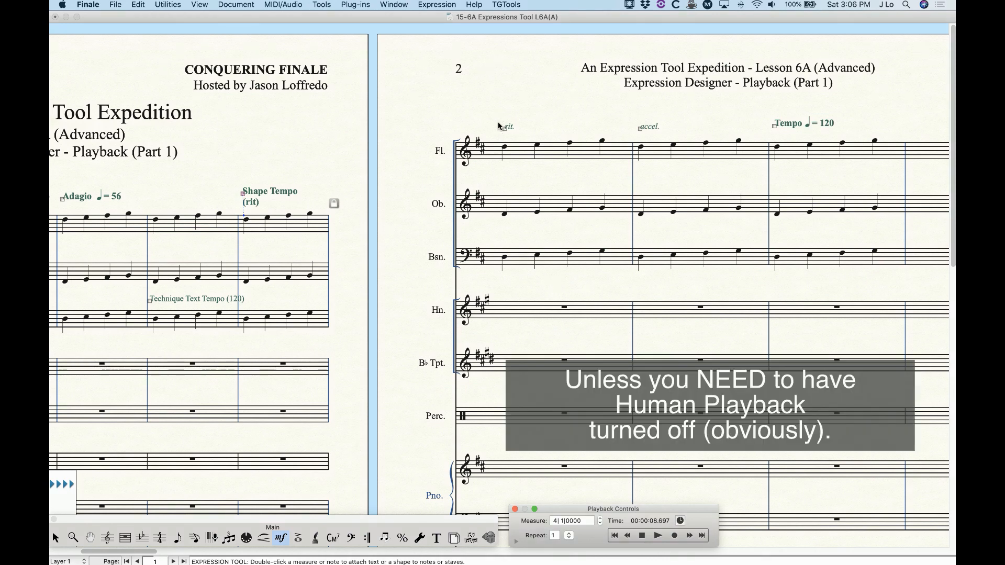
{"action": "left_click", "coordinate": [539, 135]}
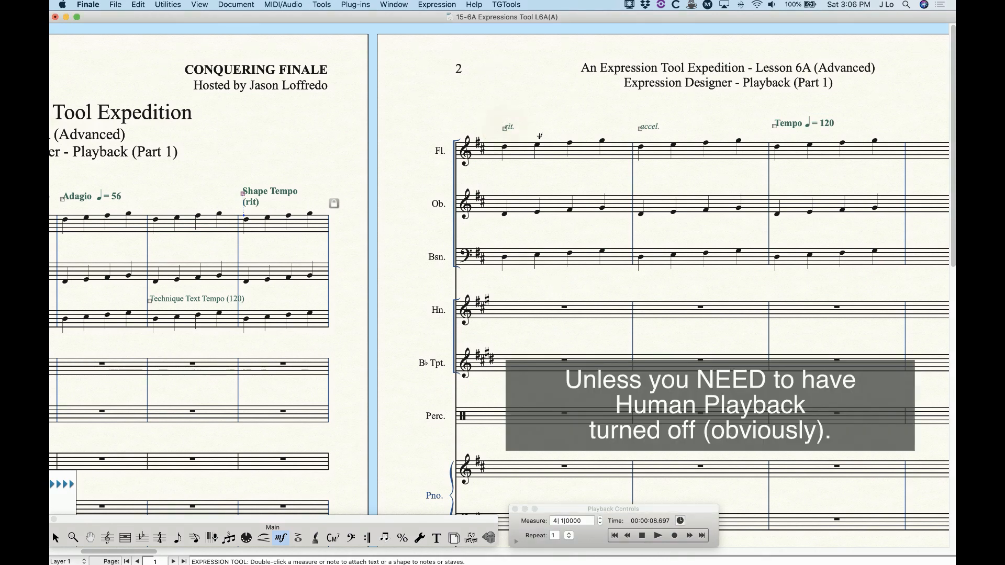
{"action": "left_click", "coordinate": [507, 129]}
{"action": "double_click", "coordinate": [510, 130], "text": "alt"}
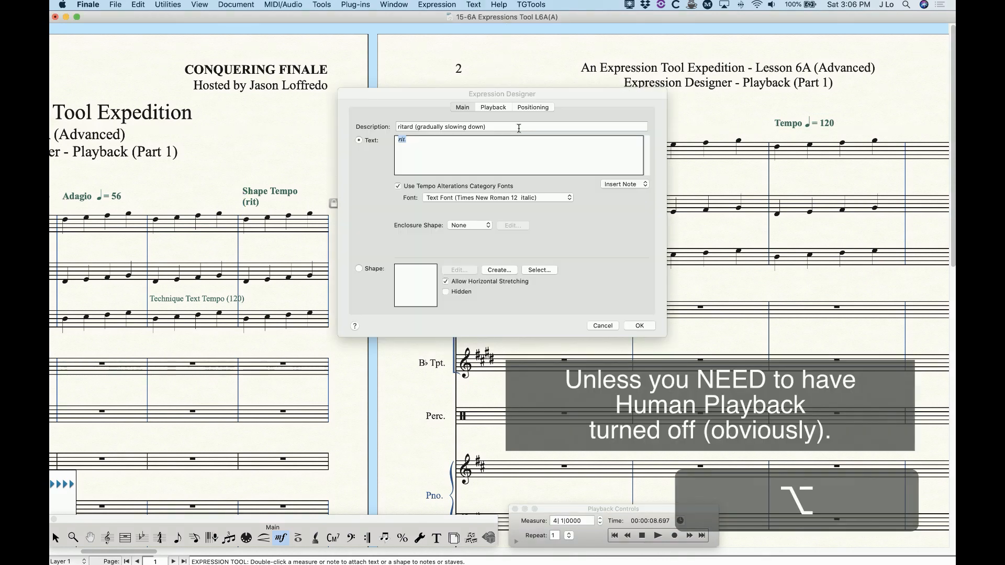
{"action": "left_click", "coordinate": [495, 108]}
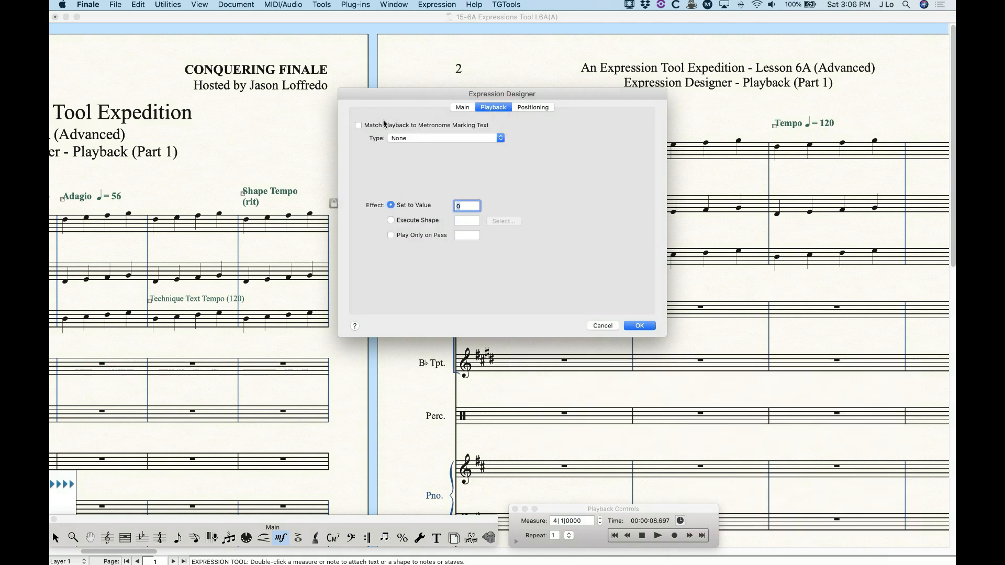
{"action": "left_click", "coordinate": [639, 325]}
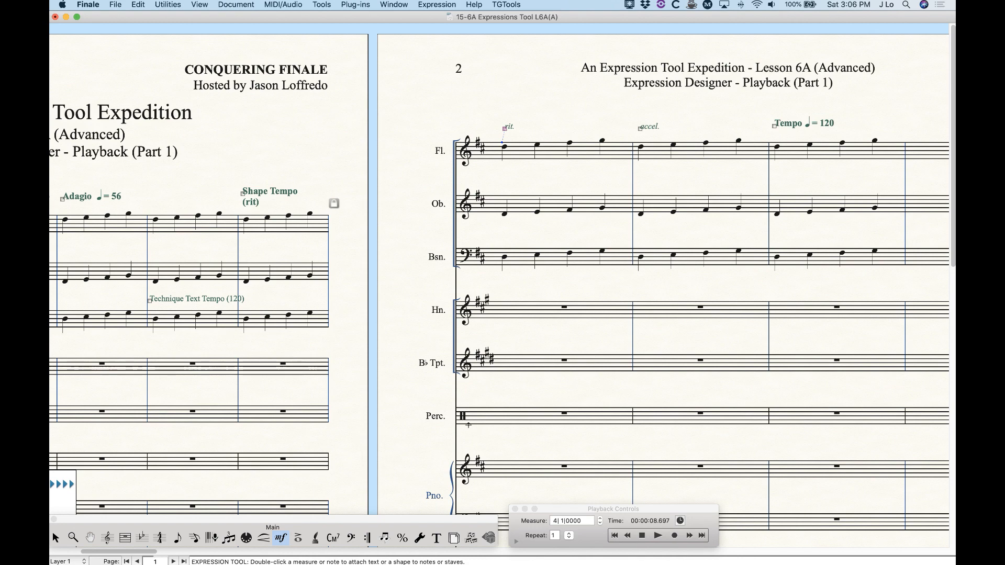
Play the score through the rit. and accel. measures on page 2 using the Standard style and stop playback in measure 7
{"action": "scroll", "coordinate": [588, 469], "scroll_direction": "right", "scroll_amount": 5}
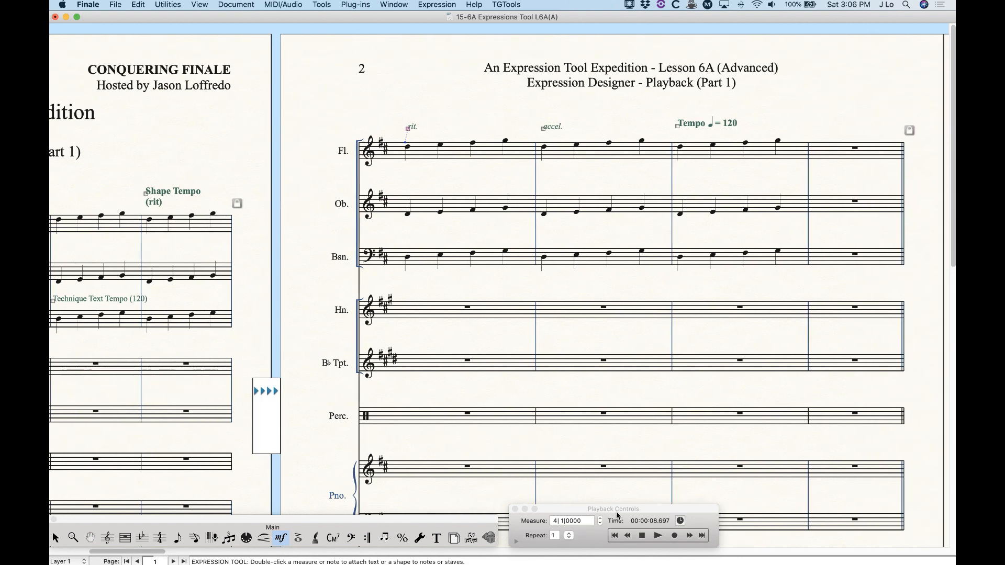
{"action": "left_click", "coordinate": [643, 538]}
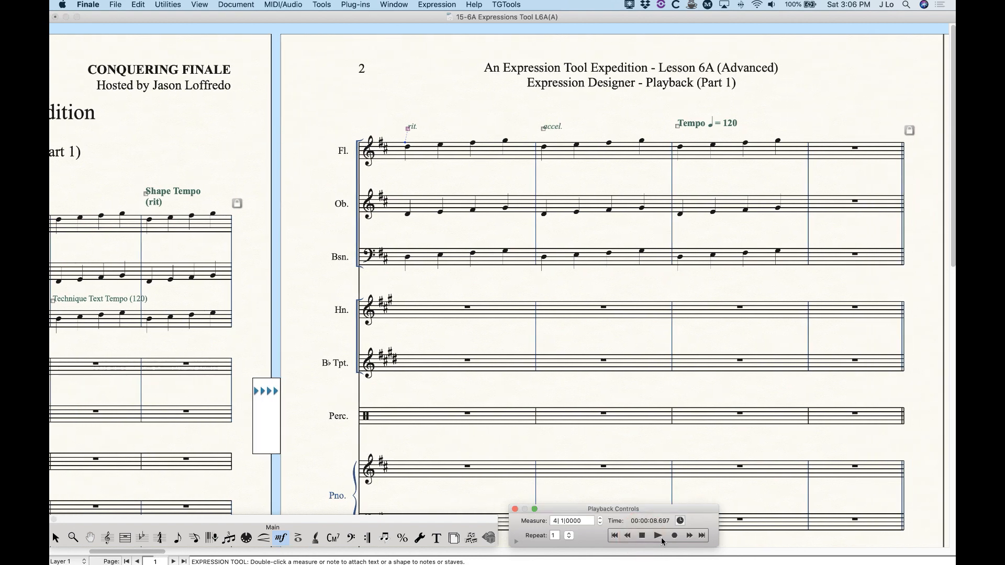
{"action": "left_click", "coordinate": [657, 535]}
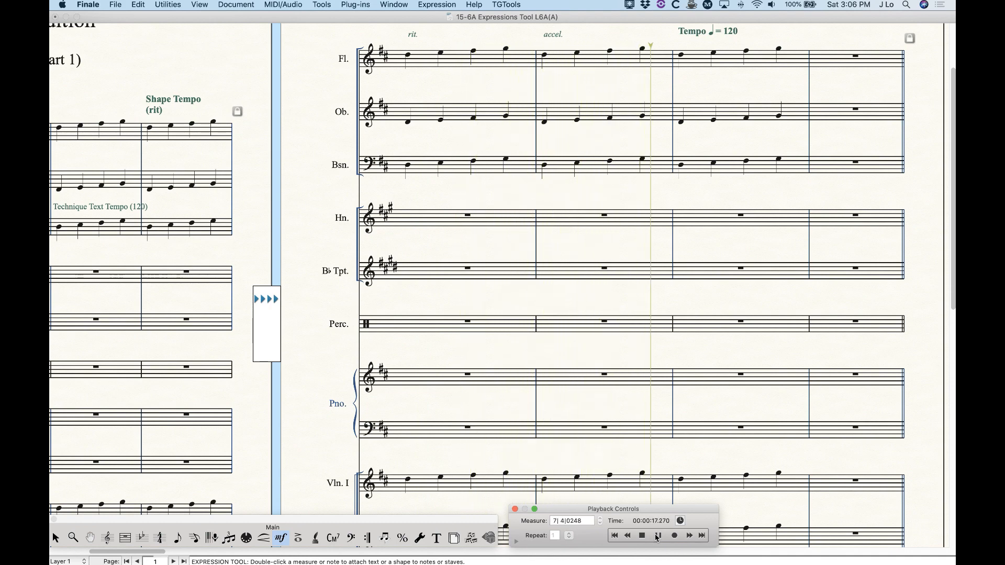
{"action": "left_click", "coordinate": [643, 536]}
{"action": "left_click", "coordinate": [643, 535]}
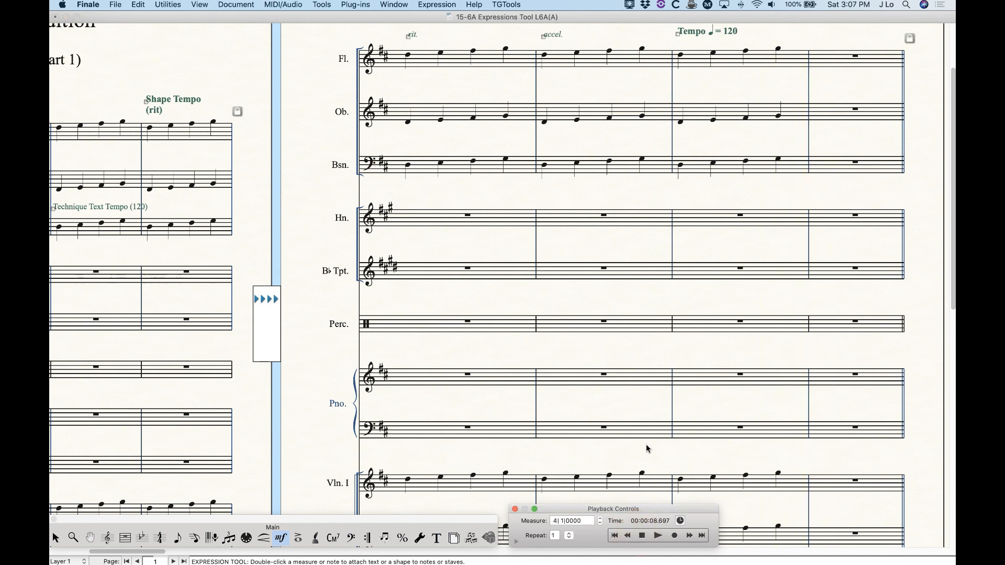
Review the playback settings of the Shape Tempo (rit) expression above the flute's fifth measure and cancel out of the expression dialogs
{"action": "scroll", "coordinate": [626, 367], "scroll_direction": "left", "scroll_amount": 10}
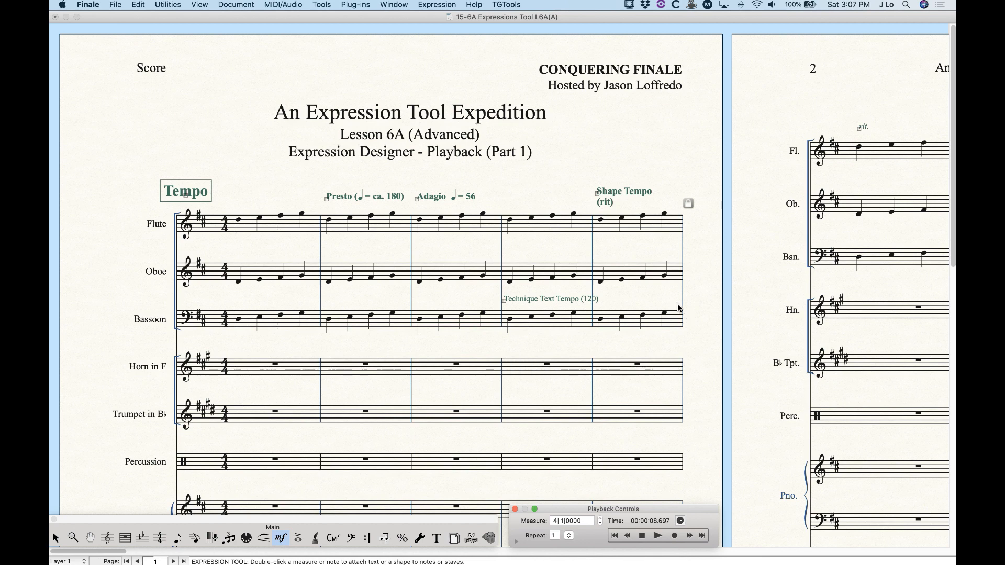
{"action": "double_click", "coordinate": [596, 196]}
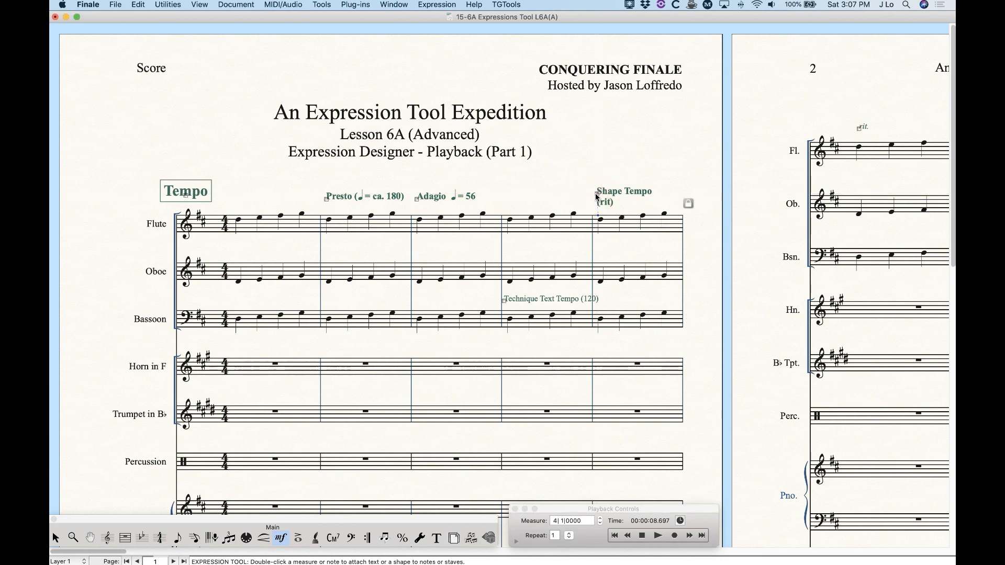
{"action": "left_click", "coordinate": [302, 383]}
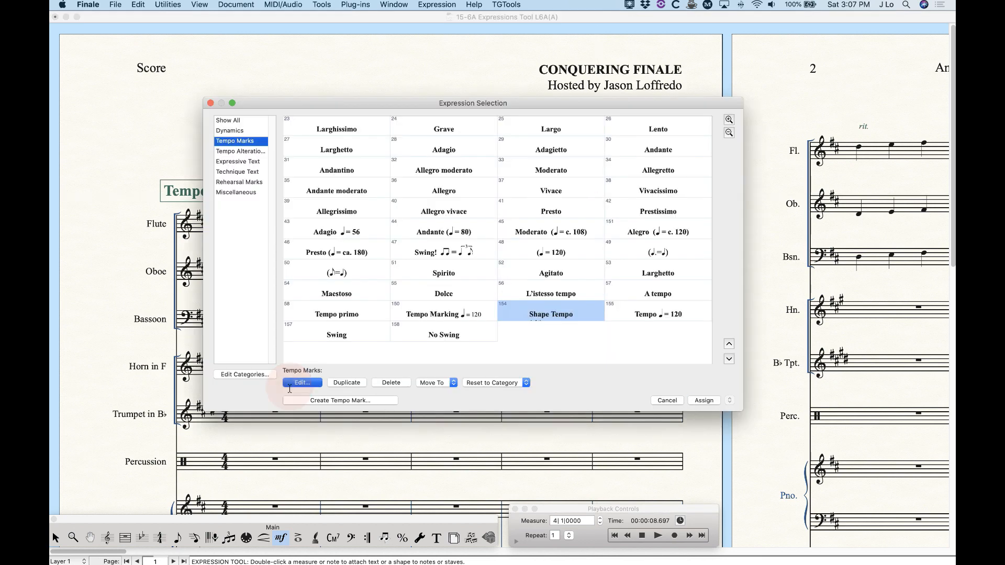
{"action": "left_click", "coordinate": [491, 108]}
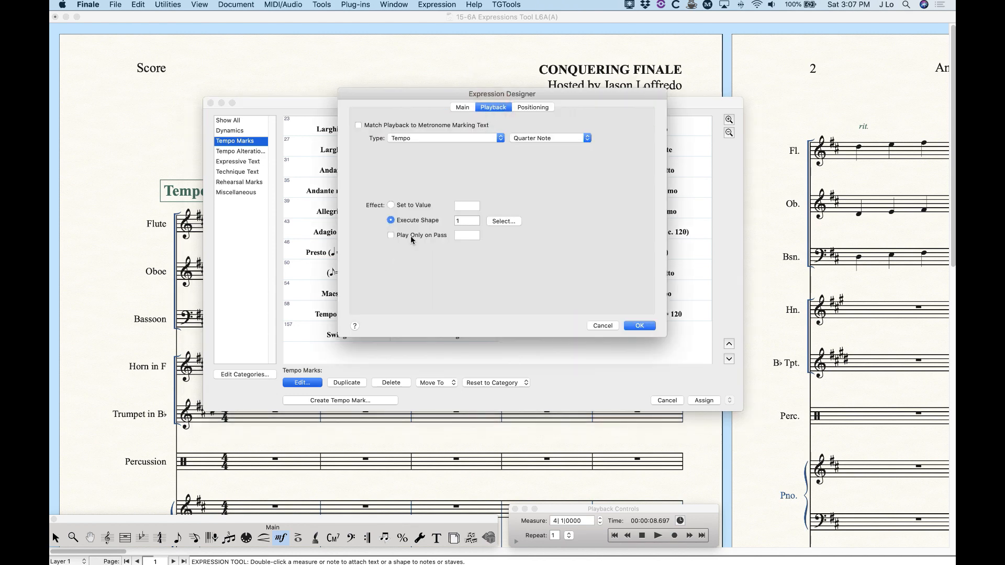
{"action": "left_click", "coordinate": [604, 324]}
{"action": "left_click", "coordinate": [671, 400]}
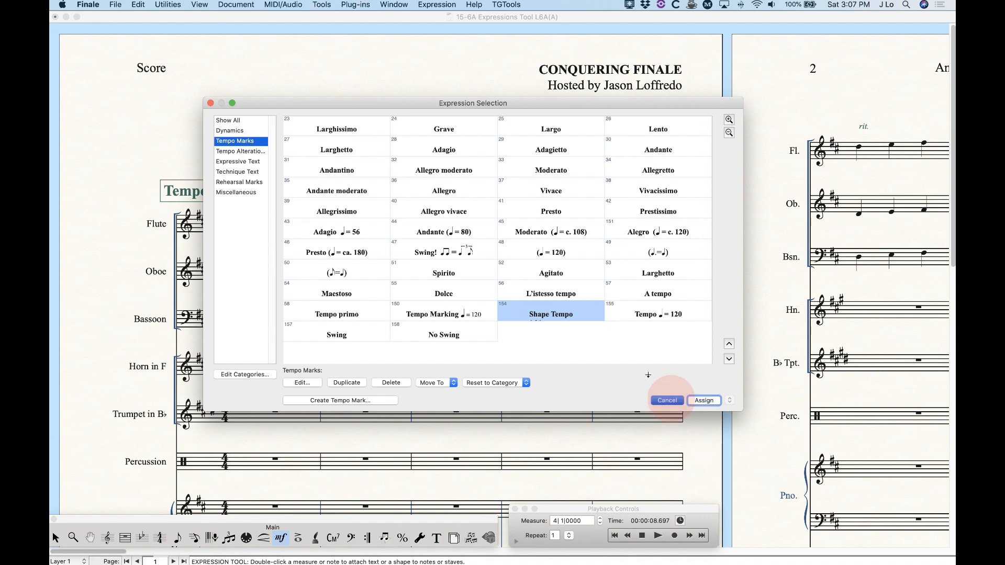
Add the Playback technique text above the flute's first measure and open its playback settings
{"action": "double_click", "coordinate": [233, 195]}
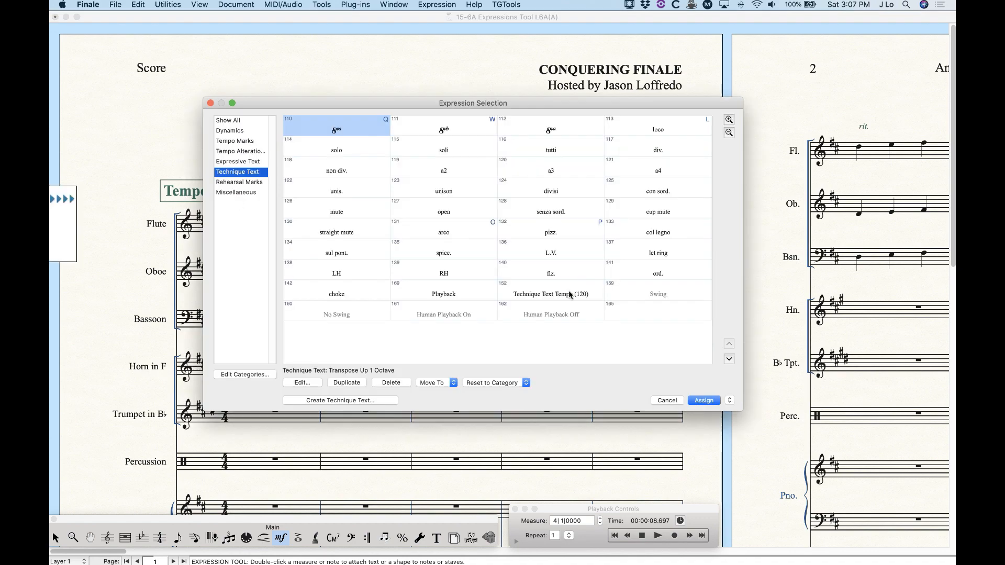
{"action": "double_click", "coordinate": [444, 293]}
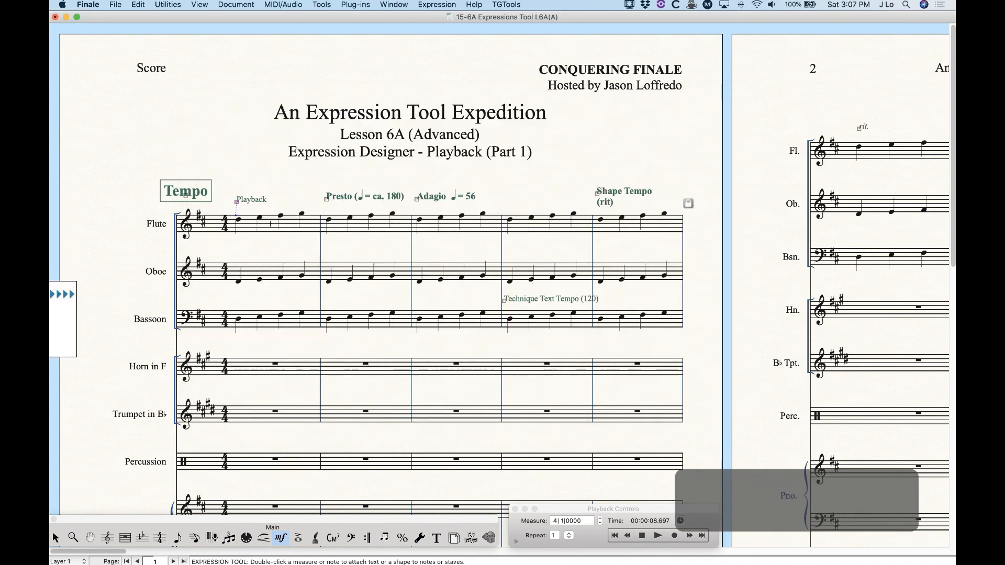
{"action": "double_click", "coordinate": [252, 199]}
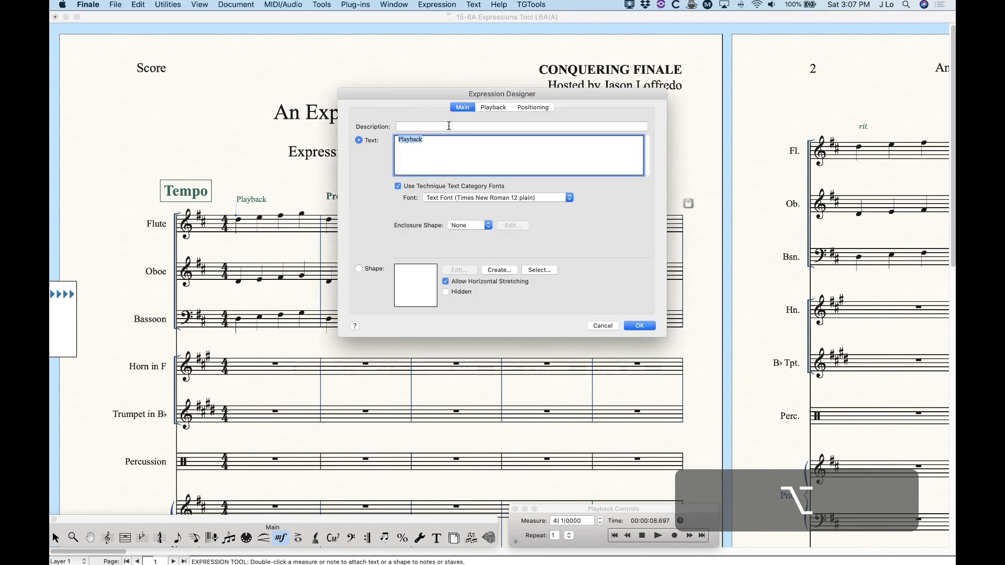
{"action": "left_click", "coordinate": [485, 107]}
Set the Playback expression's type to Play Tempo Tool Changes and its effect value to 0
{"action": "left_click", "coordinate": [421, 138]}
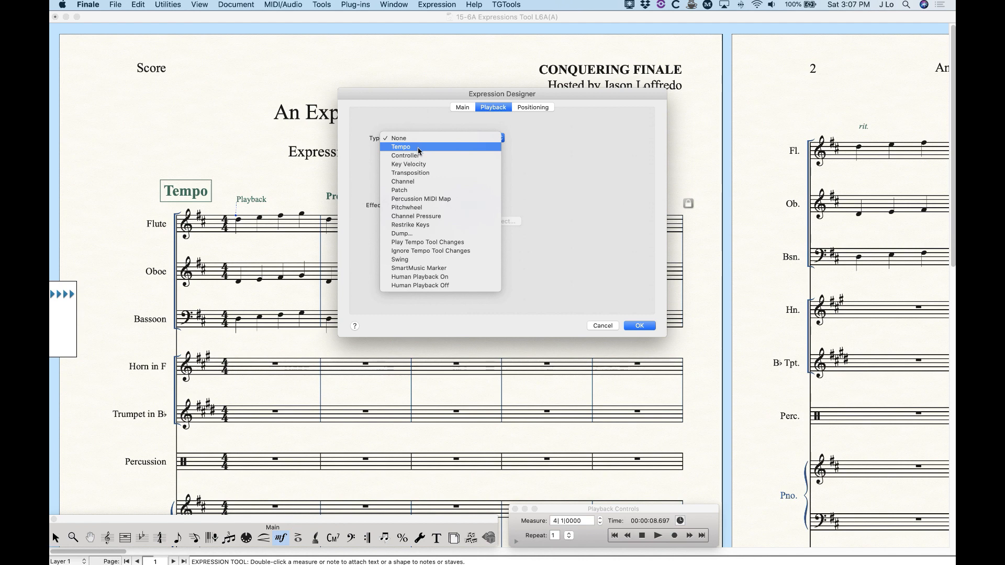
{"action": "left_click", "coordinate": [449, 243]}
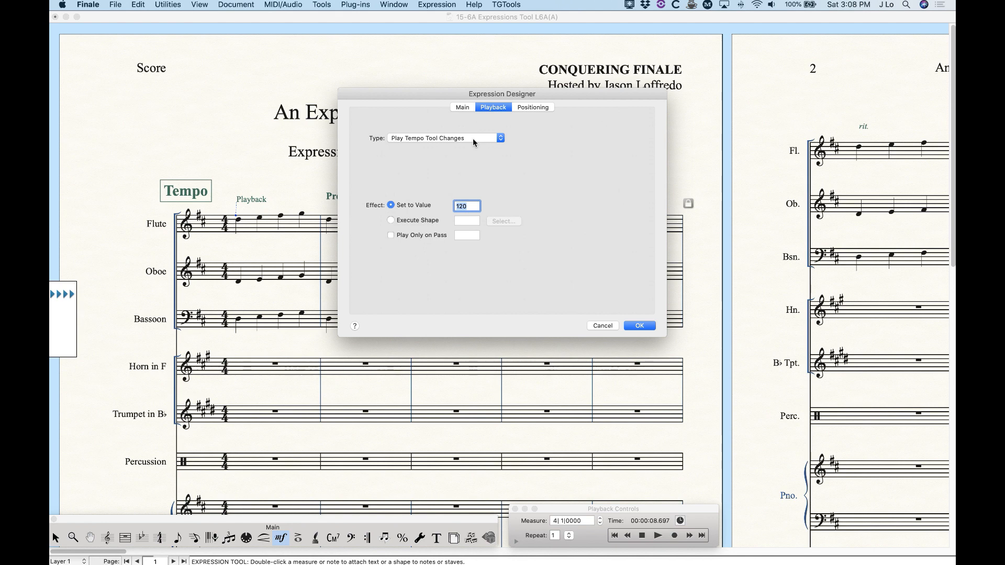
{"action": "left_click", "coordinate": [436, 140]}
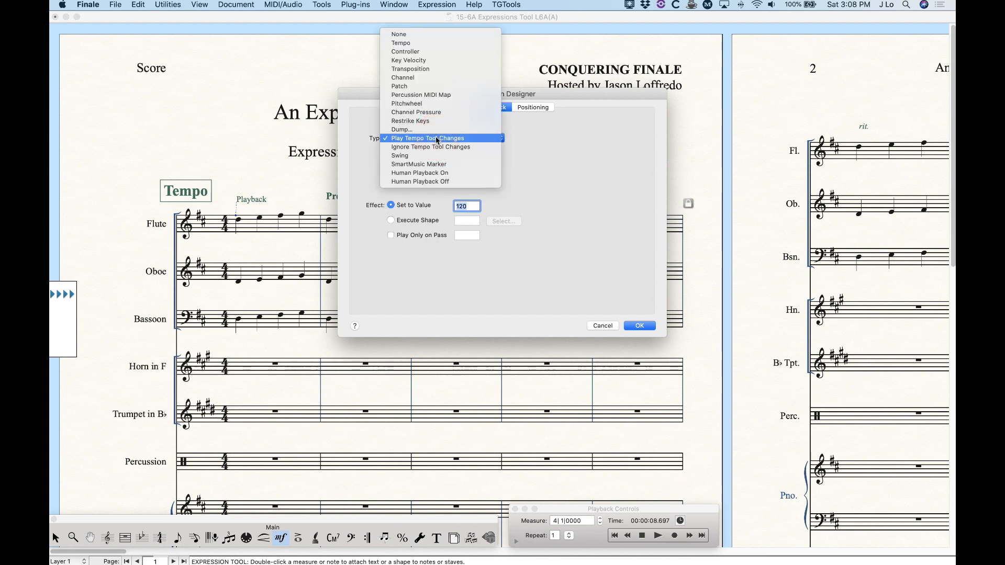
{"action": "left_click", "coordinate": [539, 139]}
{"action": "left_click", "coordinate": [474, 206]}
{"action": "left_click_drag", "start_coordinate": [473, 207], "coordinate": [420, 202]}
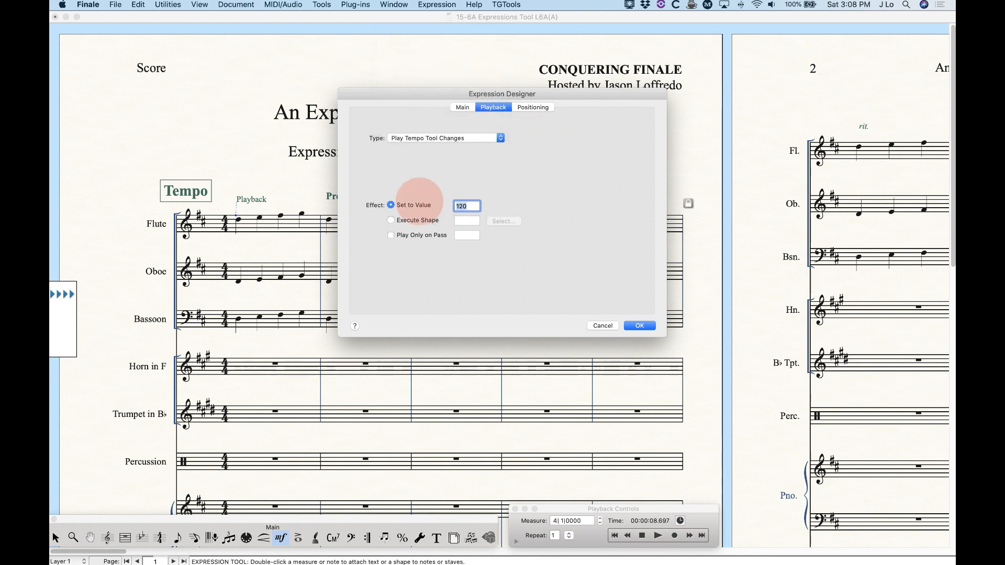
{"action": "type", "text": "0"}
Review the playback types while keeping Play Tempo Tool Changes, and set the effect value to 127
{"action": "left_click", "coordinate": [437, 140]}
{"action": "left_click", "coordinate": [565, 147]}
{"action": "left_click_drag", "start_coordinate": [469, 207], "coordinate": [429, 204]}
{"action": "type", "text": "127"}
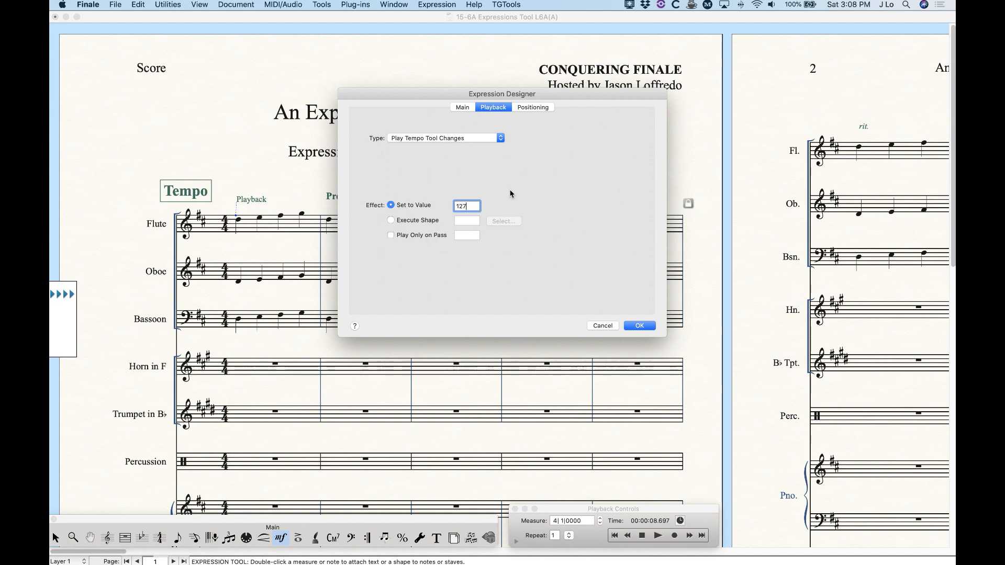
Change the Playback expression's playback type to Swing
{"action": "left_click", "coordinate": [441, 139]}
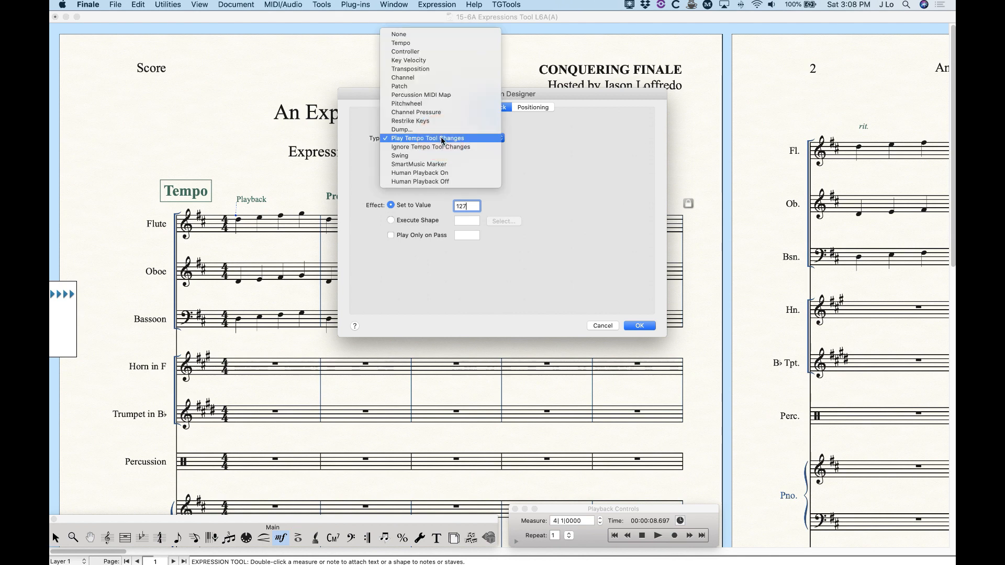
{"action": "left_click", "coordinate": [568, 140]}
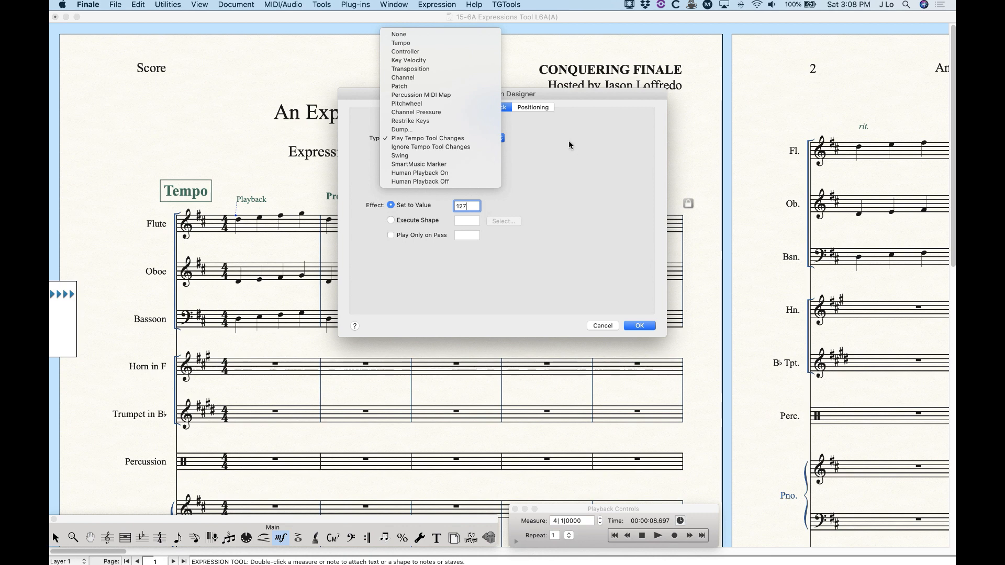
{"action": "key", "text": "Down"}
{"action": "key", "text": "Down"}
{"action": "key", "text": "Down"}
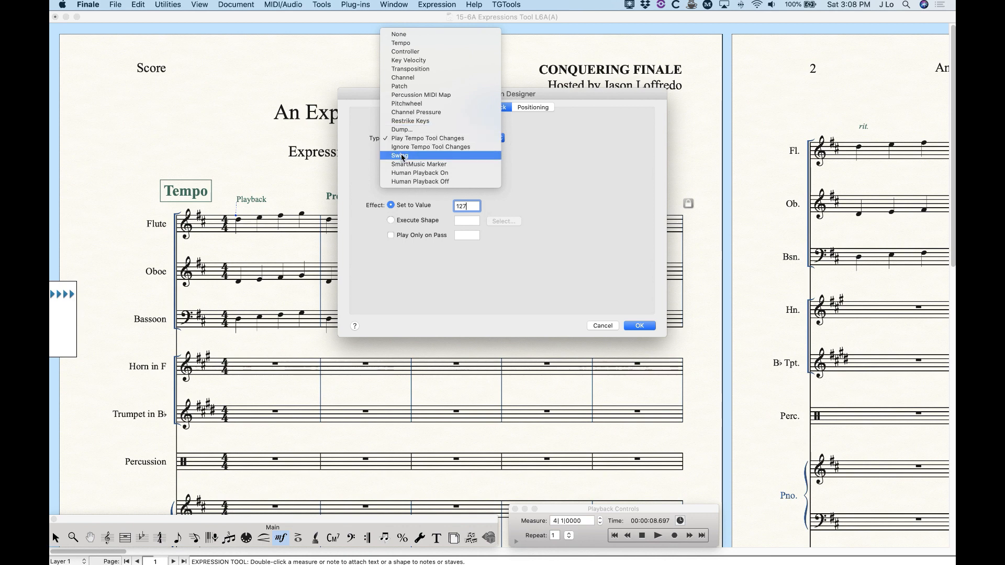
{"action": "key", "text": "Return"}
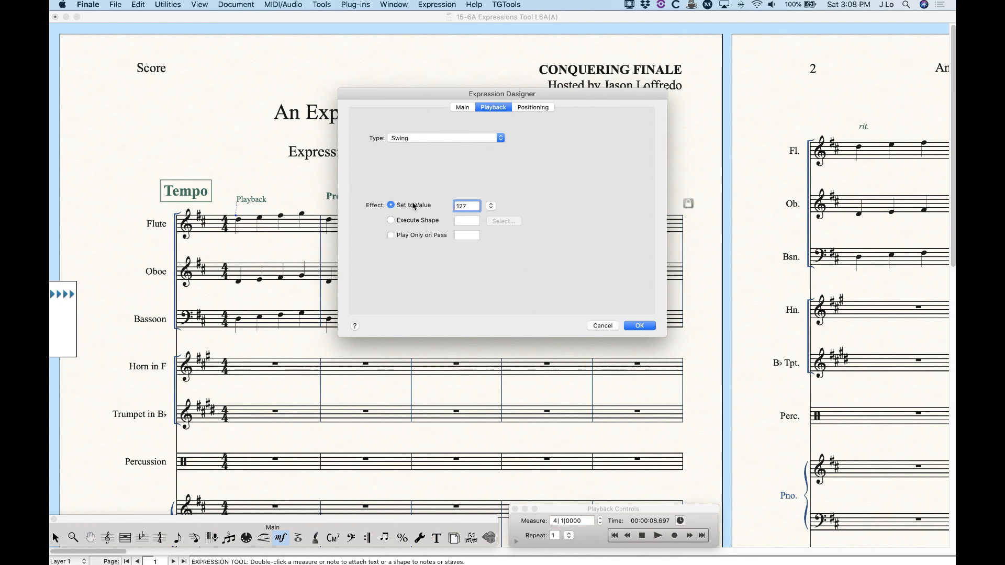
Try the Swing value presets from Light up to Dotted Eighth, Sixteenth (150)
{"action": "left_click", "coordinate": [490, 206]}
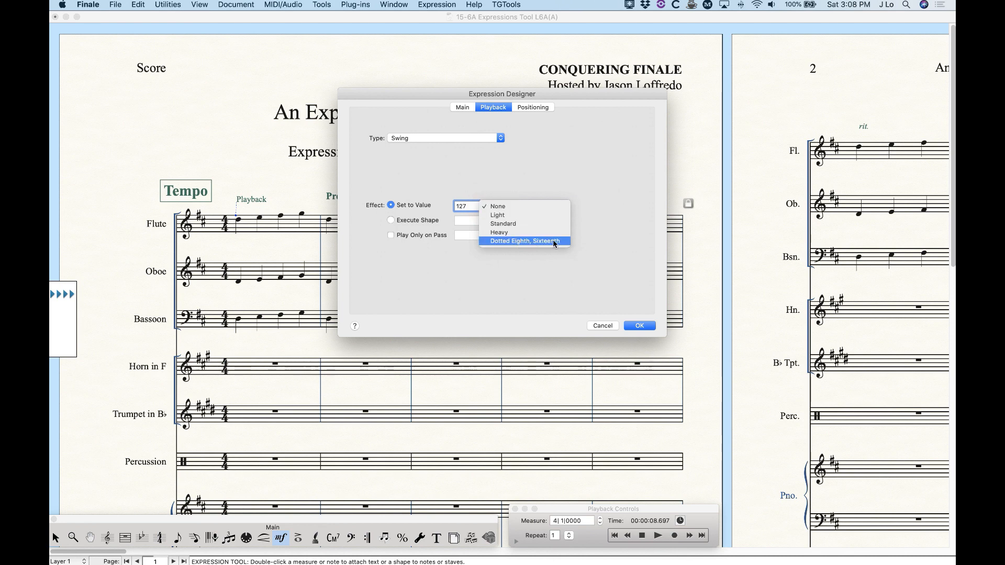
{"action": "left_click", "coordinate": [502, 223]}
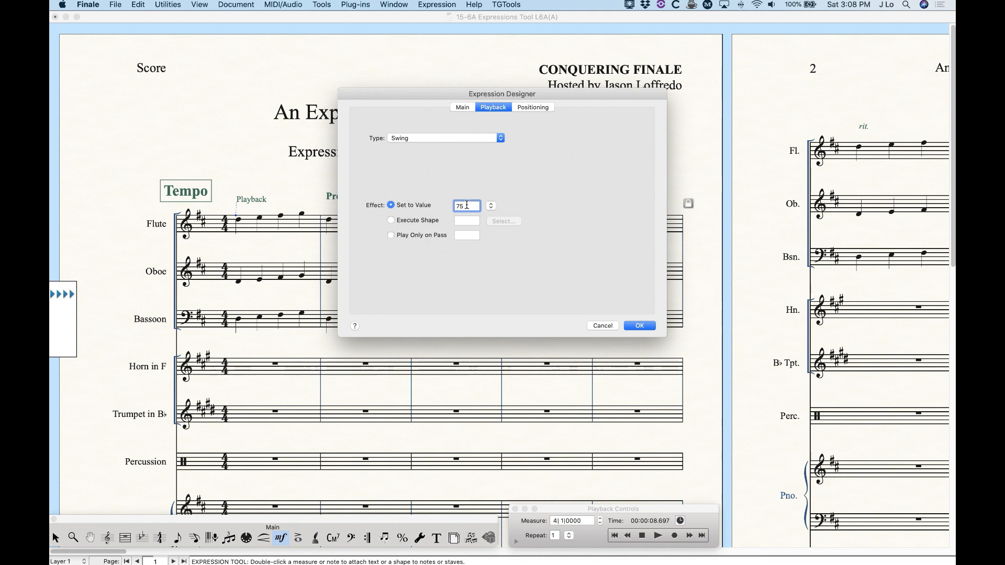
{"action": "left_click", "coordinate": [492, 207]}
{"action": "left_click", "coordinate": [503, 207]}
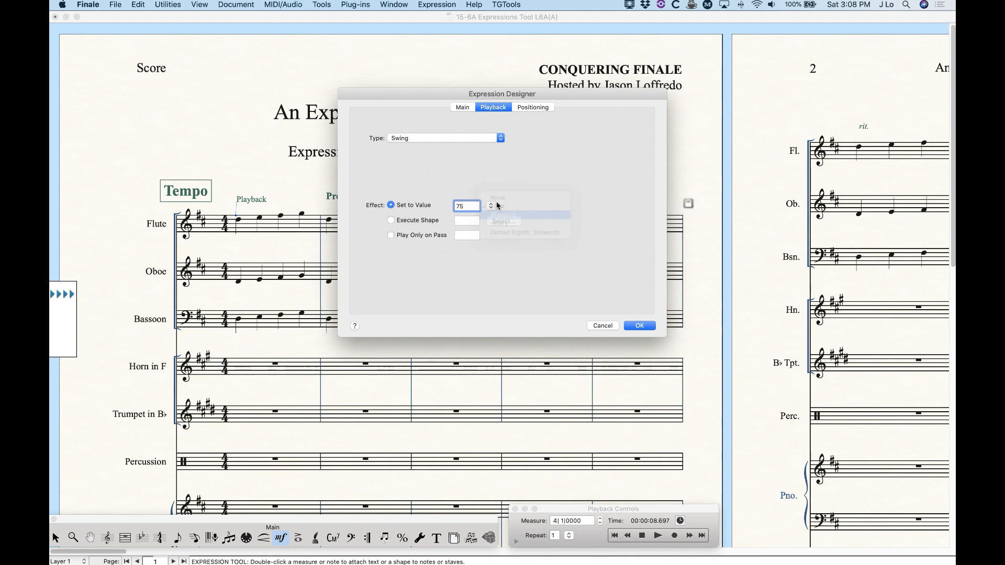
{"action": "left_click", "coordinate": [494, 207]}
{"action": "left_click", "coordinate": [499, 215]}
{"action": "left_click", "coordinate": [497, 209]}
{"action": "left_click", "coordinate": [497, 215]}
Try the Light and Standard Swing presets for the Playback expression's effect value, and discard the expression's changes
{"action": "left_click", "coordinate": [491, 207]}
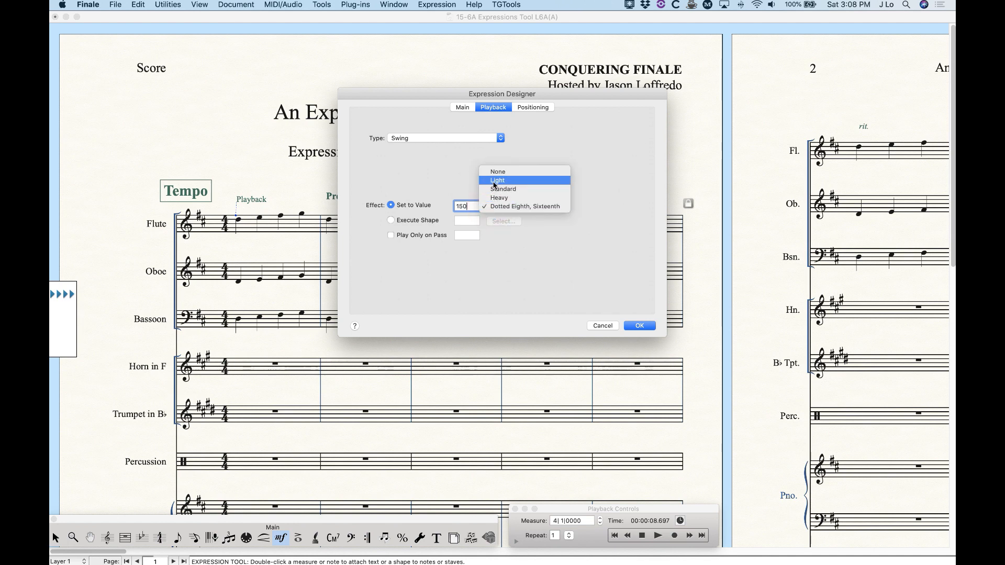
{"action": "left_click", "coordinate": [493, 184]}
{"action": "left_click", "coordinate": [506, 206]}
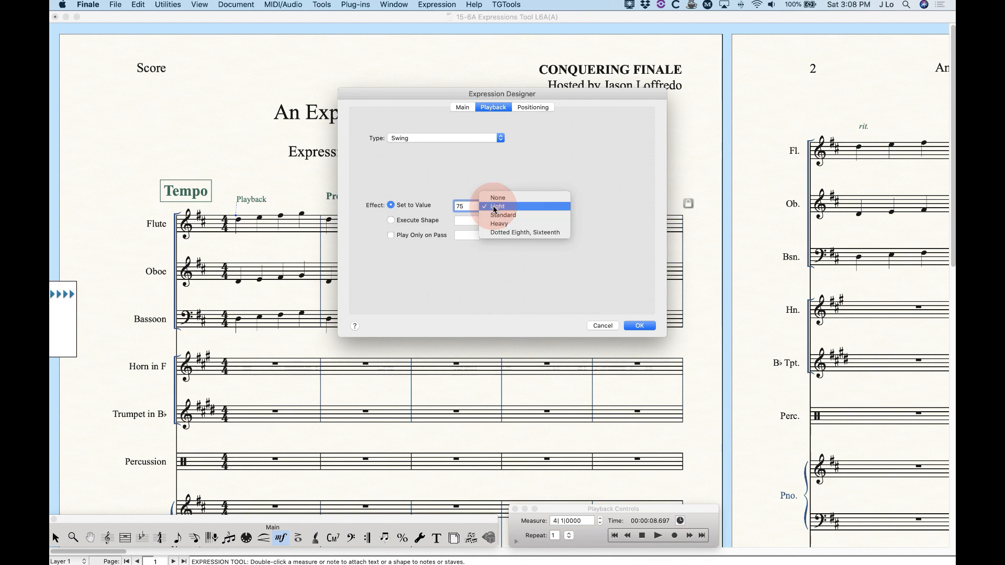
{"action": "left_click", "coordinate": [499, 216]}
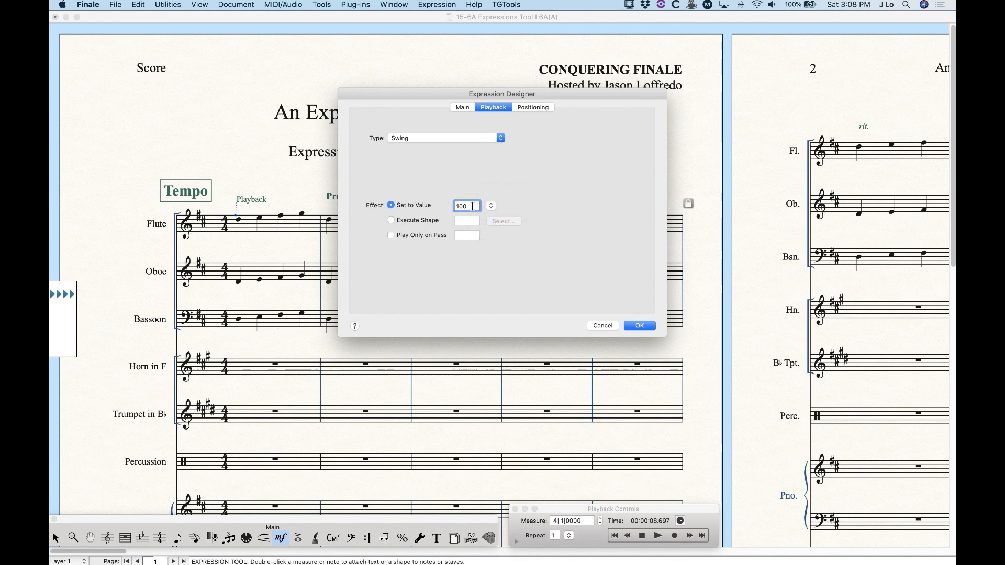
{"action": "left_click", "coordinate": [491, 206]}
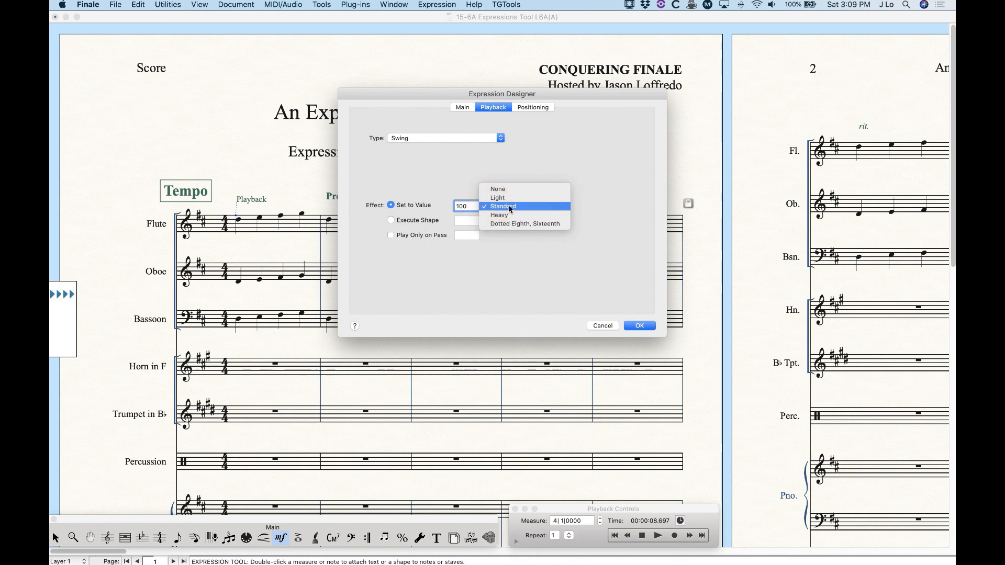
{"action": "left_click", "coordinate": [446, 179]}
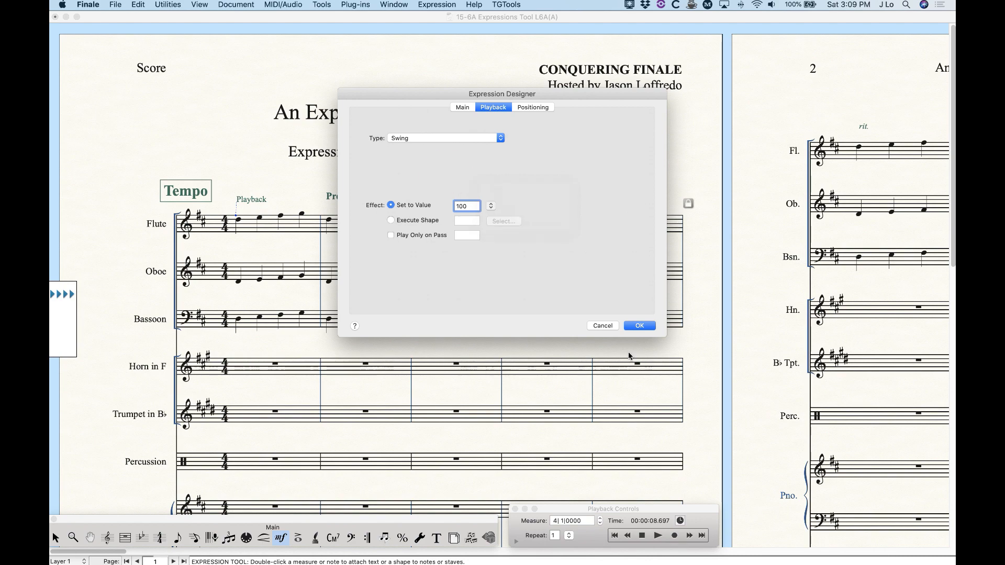
{"action": "left_click", "coordinate": [602, 325]}
Look up the Swing expression above the flute staff on page 3 in the Tempo Marks category without reassigning it
{"action": "scroll", "coordinate": [540, 362], "scroll_direction": "right", "scroll_amount": 15}
{"action": "scroll", "coordinate": [540, 362], "scroll_direction": "right", "scroll_amount": 10}
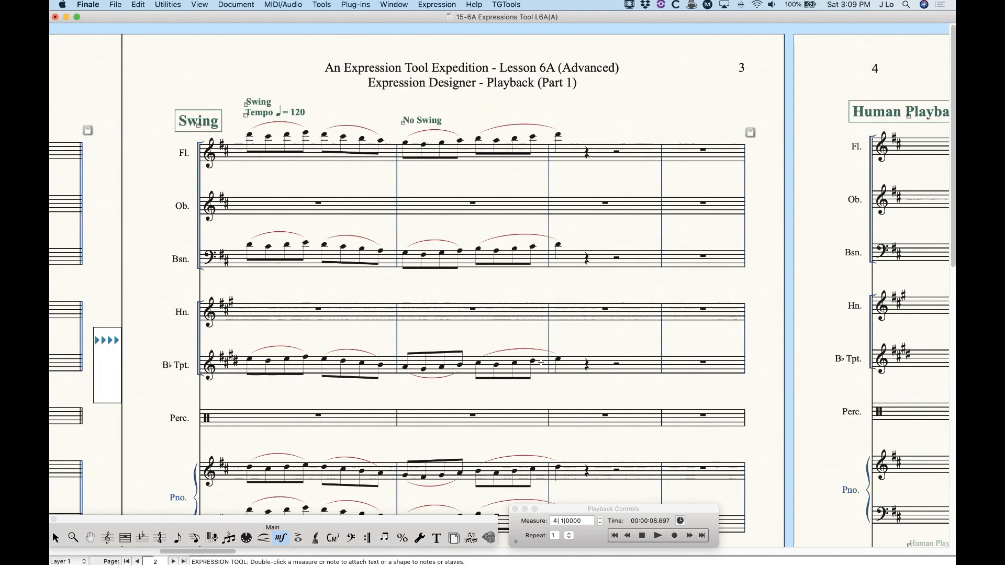
{"action": "scroll", "coordinate": [540, 362], "scroll_direction": "right", "scroll_amount": 3}
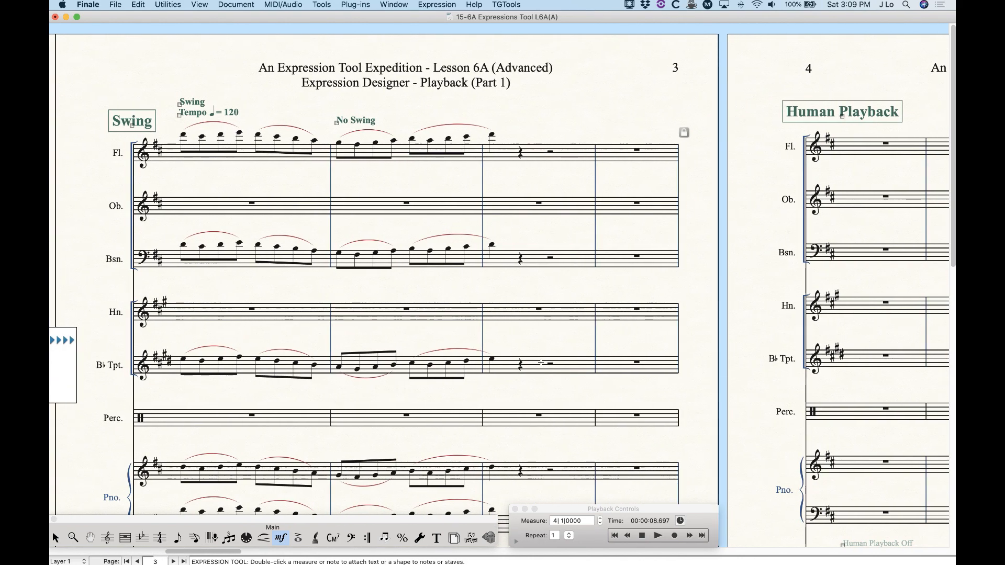
{"action": "scroll", "coordinate": [540, 362], "scroll_direction": "right", "scroll_amount": 1}
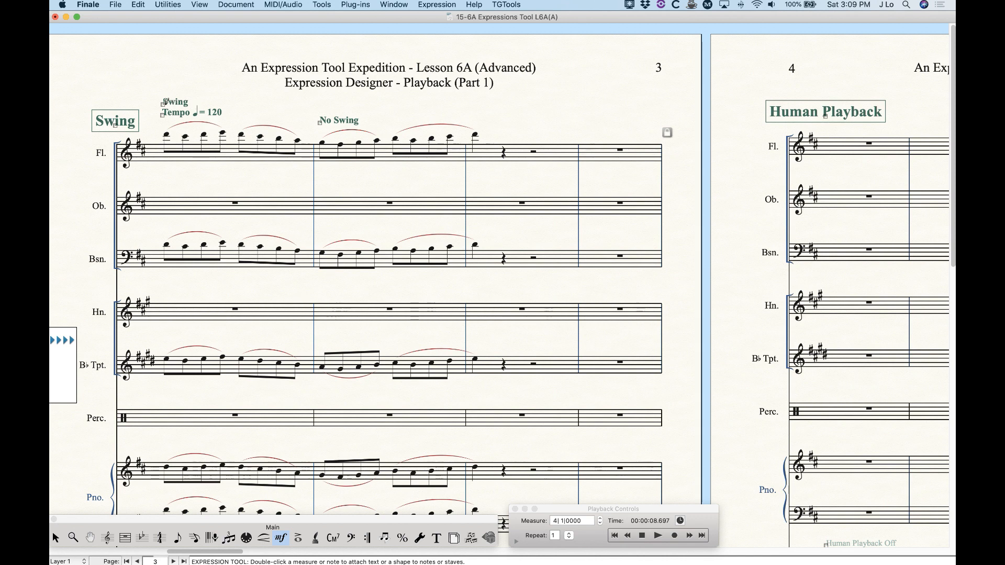
{"action": "left_click", "coordinate": [163, 105]}
{"action": "double_click", "coordinate": [163, 105]}
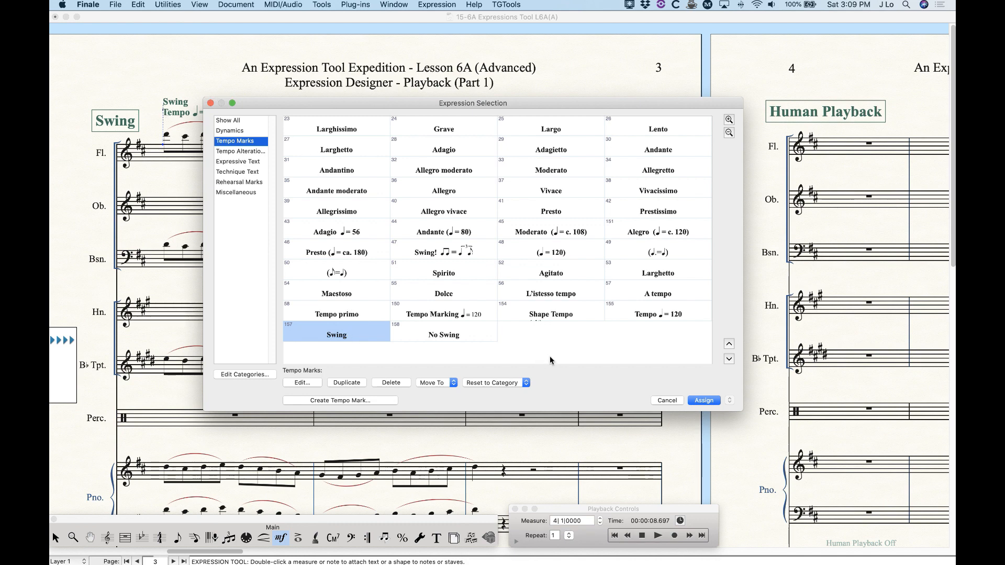
{"action": "left_click", "coordinate": [665, 401]}
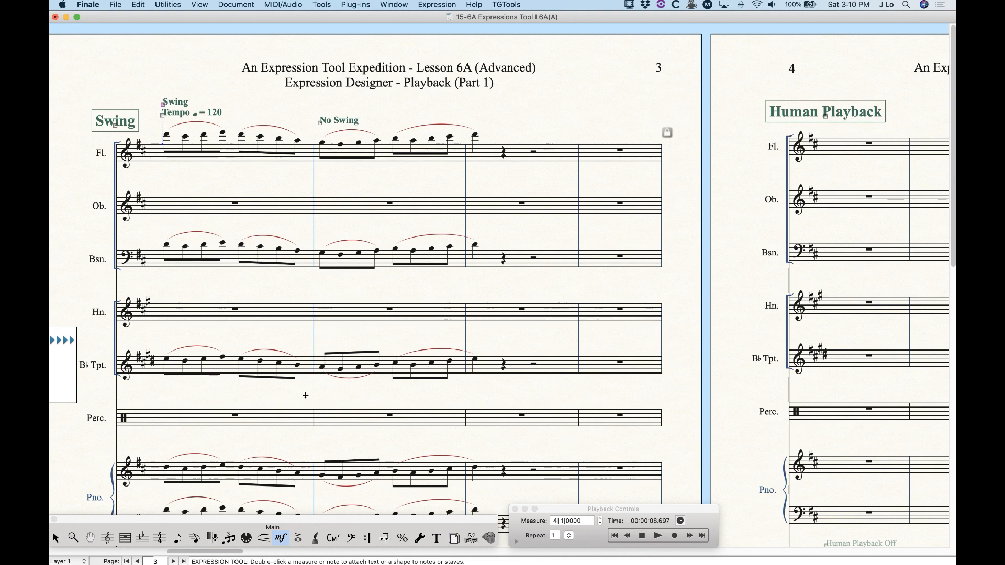
Play back the Swing and No Swing example on page 3 from measure 10, and stop in measure 11
{"action": "scroll", "coordinate": [306, 395], "scroll_direction": "down", "scroll_amount": 10}
{"action": "scroll", "coordinate": [305, 397], "scroll_direction": "up", "scroll_amount": 8}
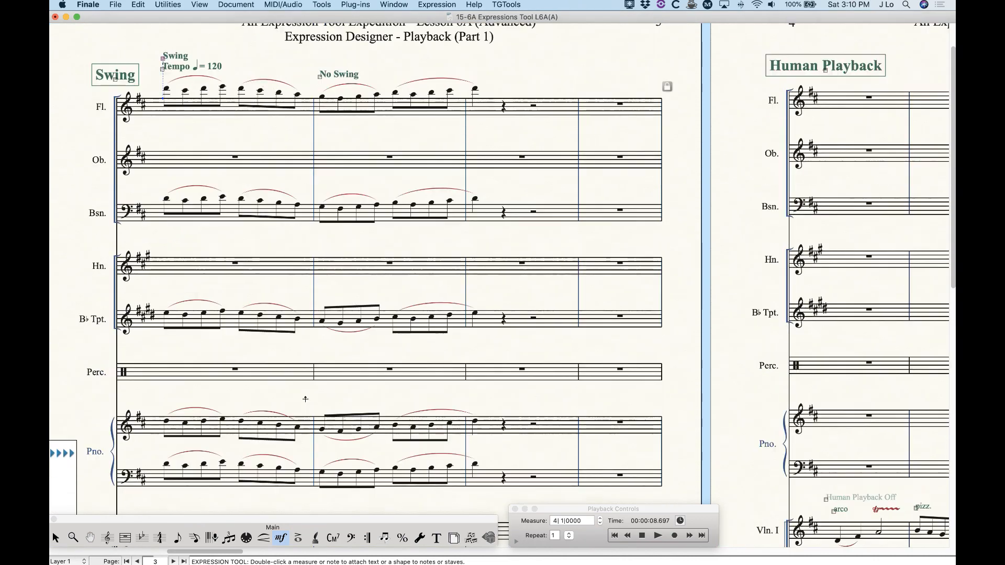
{"action": "scroll", "coordinate": [305, 399], "scroll_direction": "down", "scroll_amount": 4}
{"action": "scroll", "coordinate": [306, 399], "scroll_direction": "up", "scroll_amount": 6}
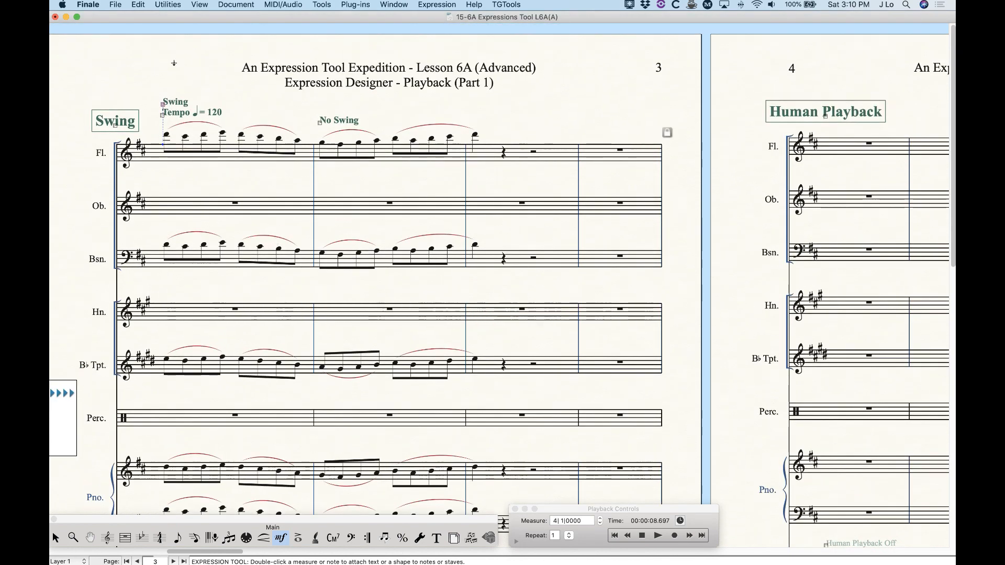
{"action": "left_click", "coordinate": [640, 535]}
{"action": "left_click", "coordinate": [657, 535]}
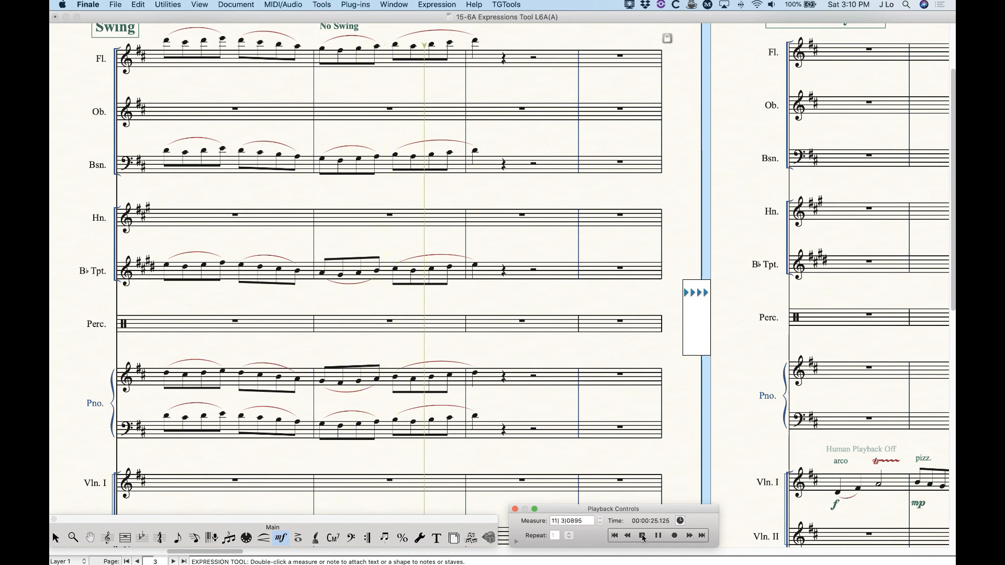
{"action": "left_click", "coordinate": [642, 535]}
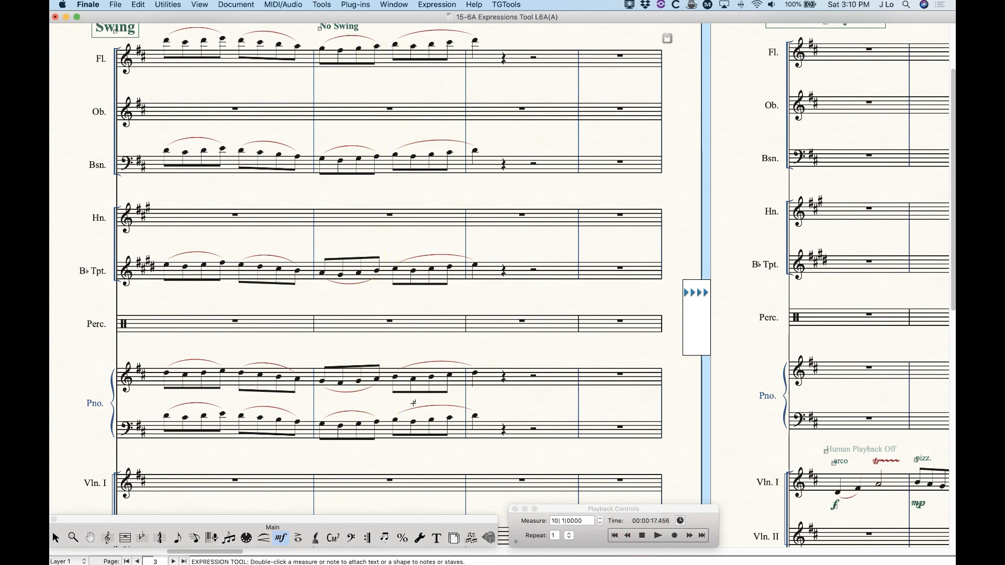
Set the Swing tempo mark's playback effect in measure 10 to the Dotted Eighth, Sixteenth preset
{"action": "scroll", "coordinate": [414, 403], "scroll_direction": "up", "scroll_amount": 3}
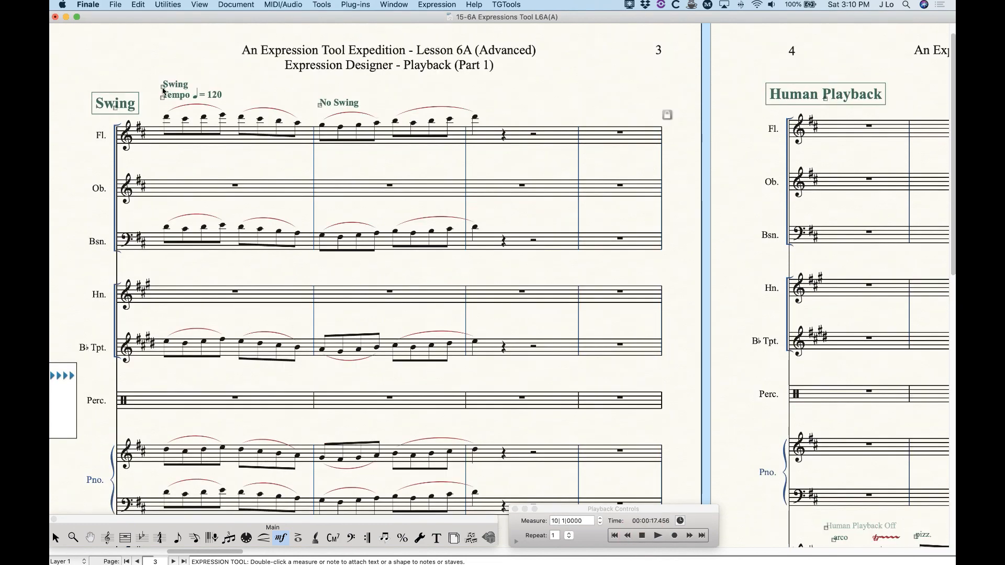
{"action": "double_click", "coordinate": [163, 91], "text": "alt"}
{"action": "left_click", "coordinate": [492, 106]}
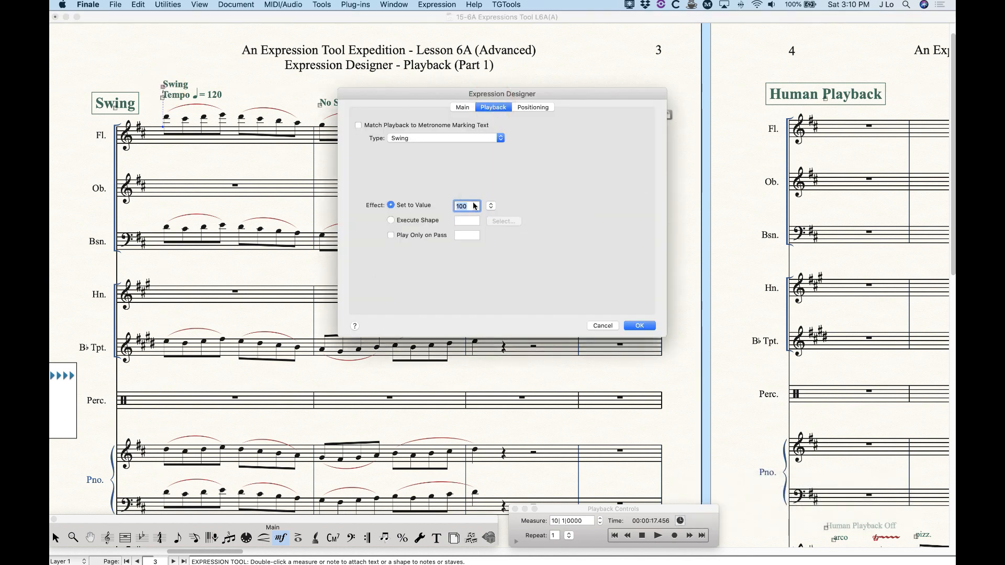
{"action": "left_click", "coordinate": [489, 207]}
{"action": "left_click", "coordinate": [511, 223]}
{"action": "left_click", "coordinate": [640, 325]}
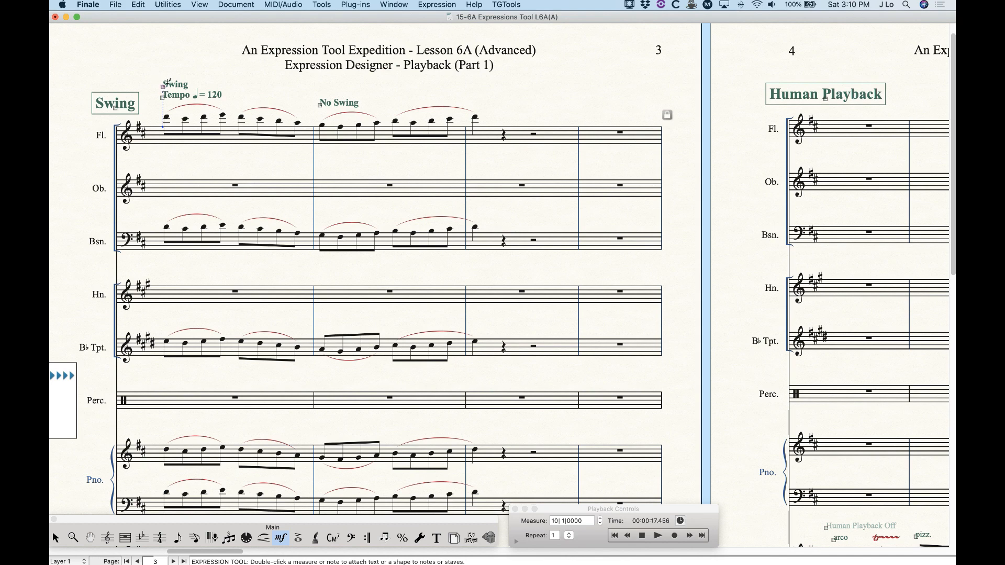
Attach the hidden Swing technique text to the flute's measure 10, checking its hidden text and Swing playback settings
{"action": "double_click", "coordinate": [168, 155]}
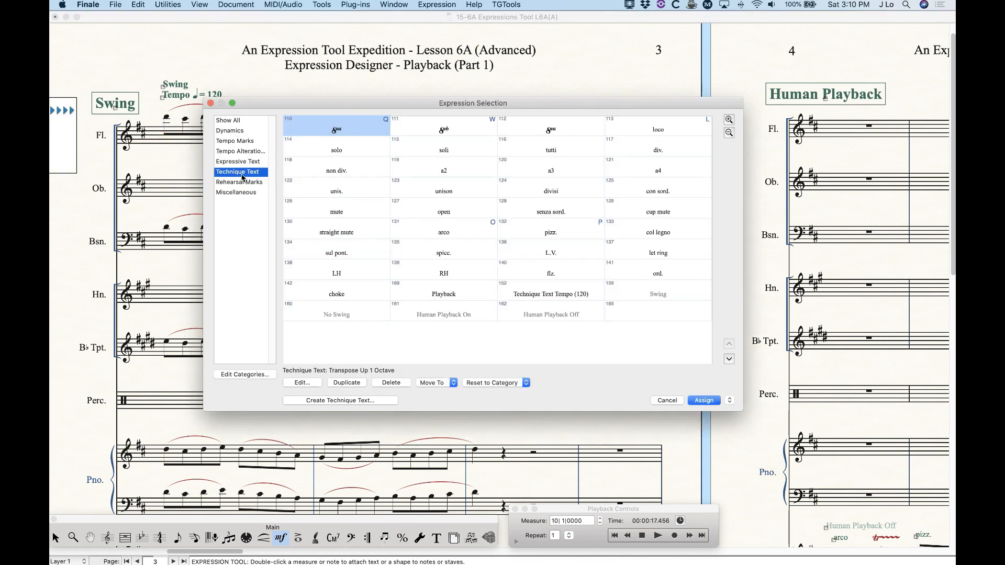
{"action": "left_click", "coordinate": [663, 297]}
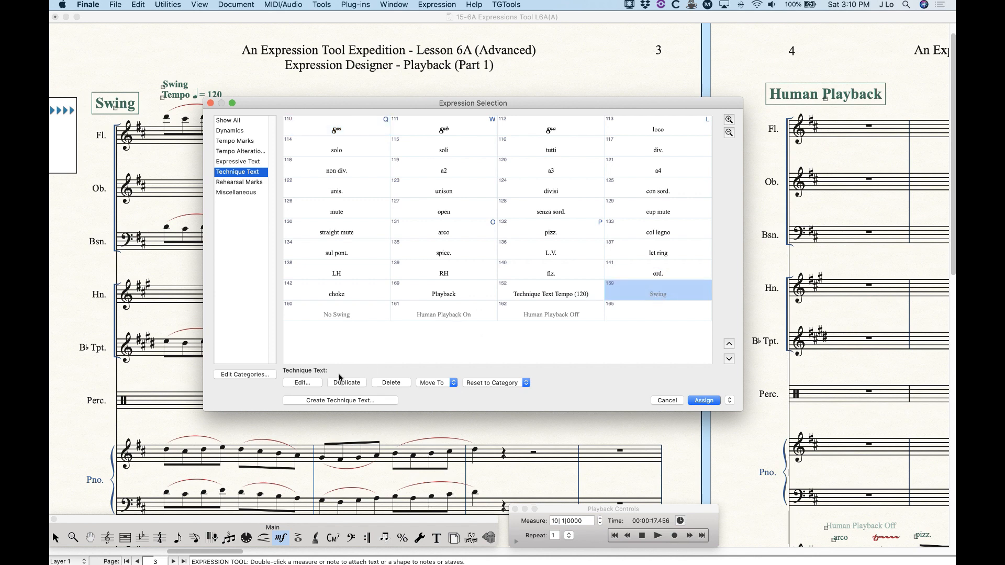
{"action": "left_click", "coordinate": [314, 384]}
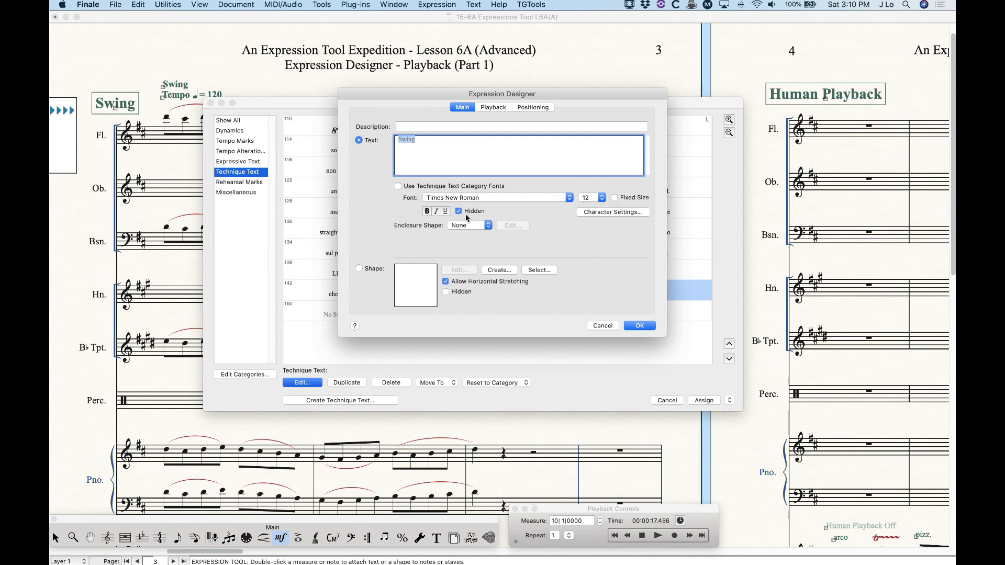
{"action": "left_click", "coordinate": [642, 327]}
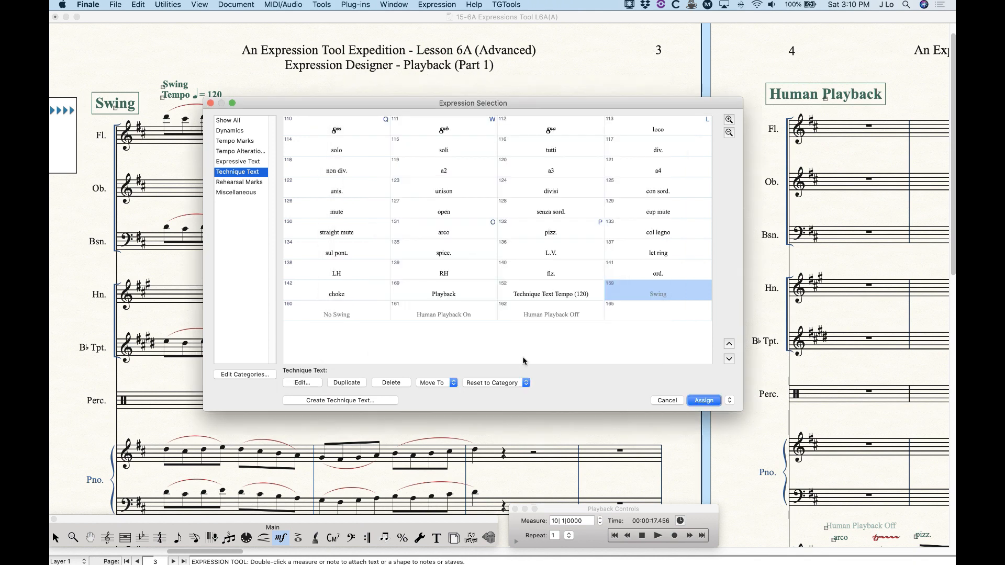
{"action": "left_click", "coordinate": [304, 383]}
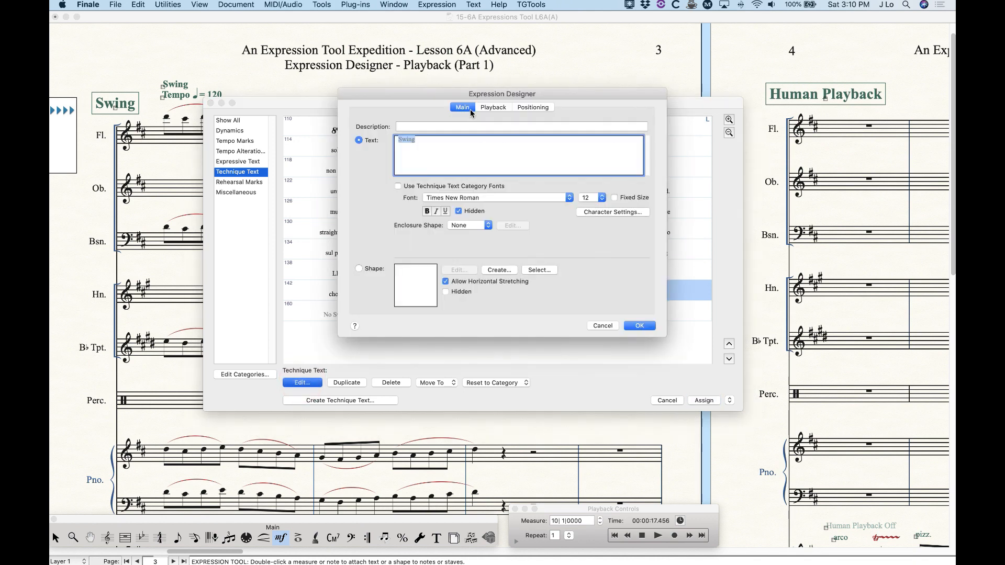
{"action": "left_click", "coordinate": [491, 106]}
{"action": "left_click", "coordinate": [639, 325]}
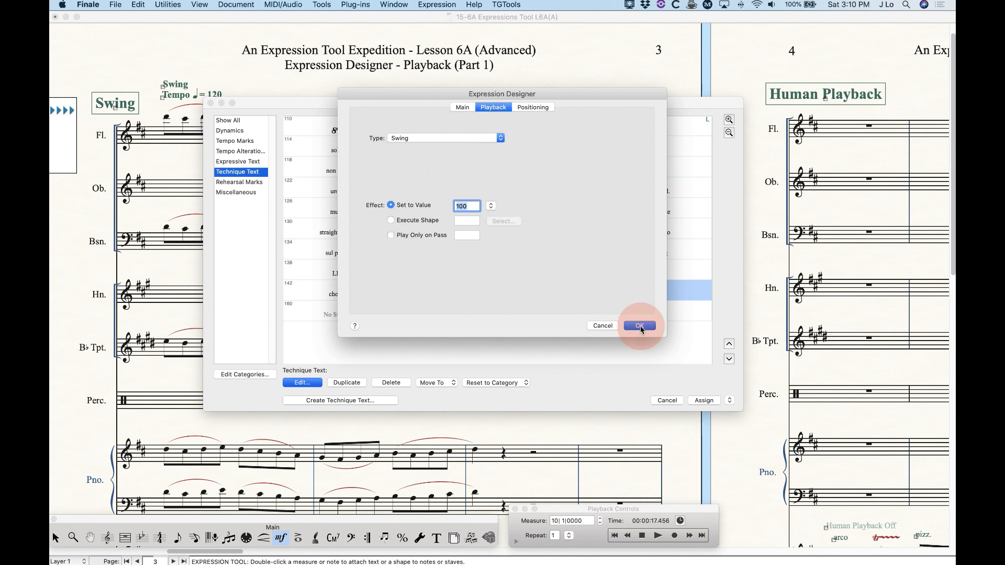
{"action": "left_click", "coordinate": [704, 401]}
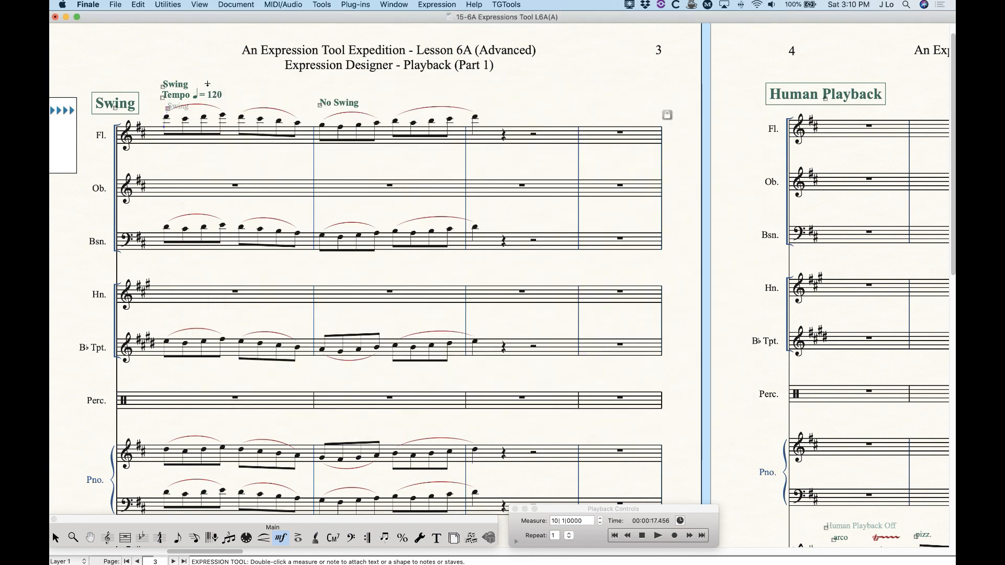
Place the hidden Swing text below the flute staff and copy it to the other staves
{"action": "left_click_drag", "start_coordinate": [165, 111], "coordinate": [168, 157]}
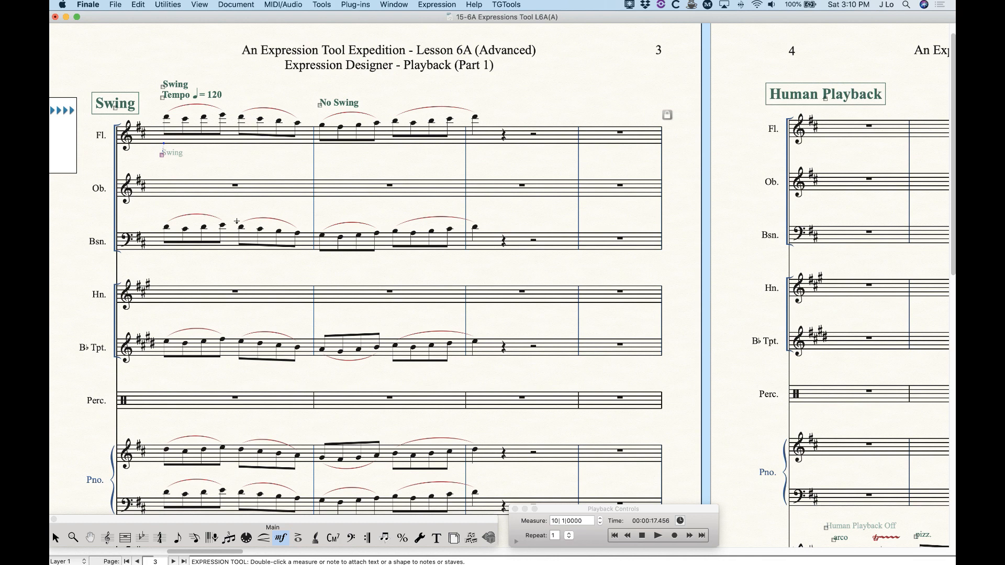
{"action": "key", "text": "super+Return"}
{"action": "scroll", "coordinate": [210, 380], "scroll_direction": "down", "scroll_amount": 10}
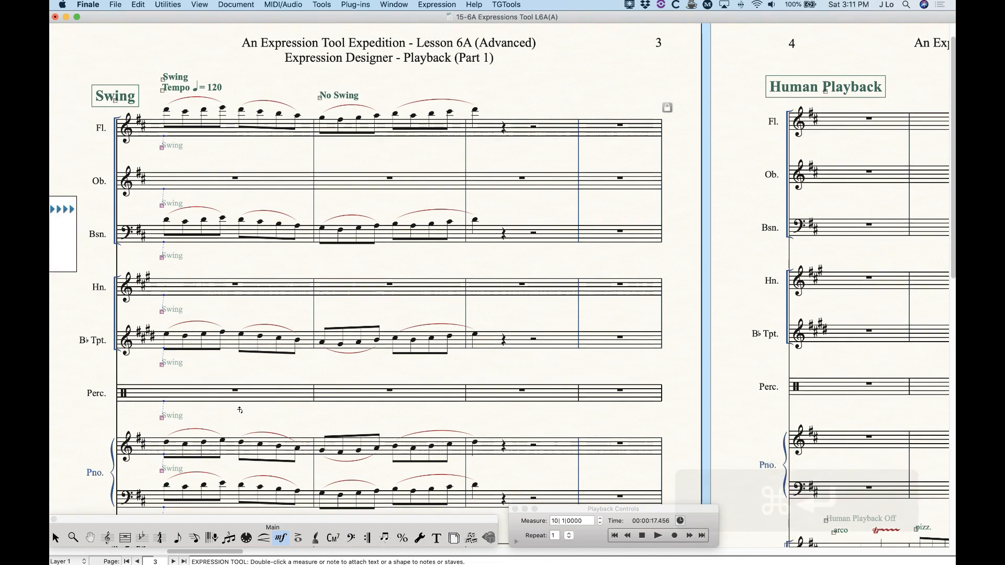
{"action": "scroll", "coordinate": [243, 416], "scroll_direction": "up", "scroll_amount": 10}
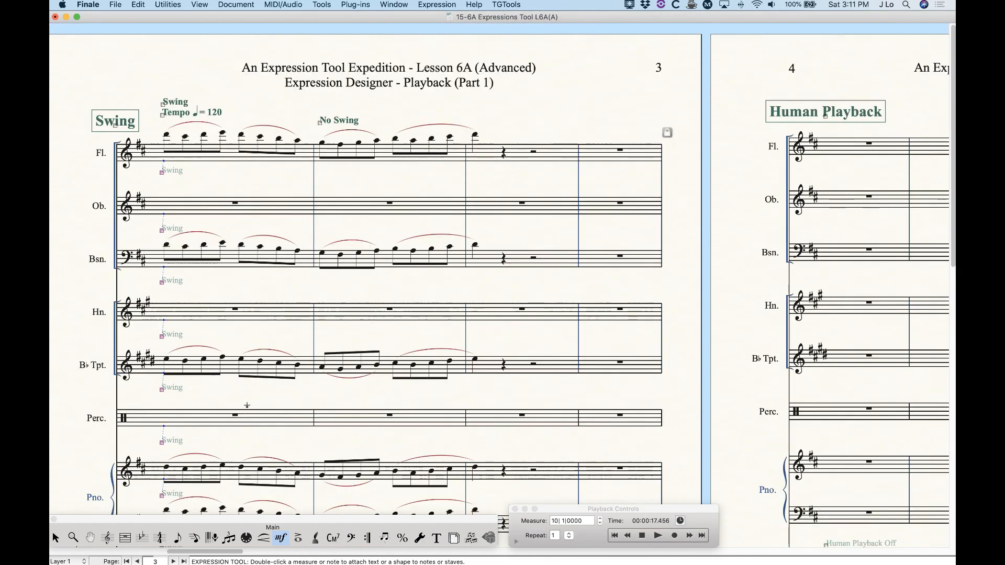
Play back the passage from measure 10 with the hidden Swing text on every staff, and stop in measure 11
{"action": "left_click", "coordinate": [658, 537]}
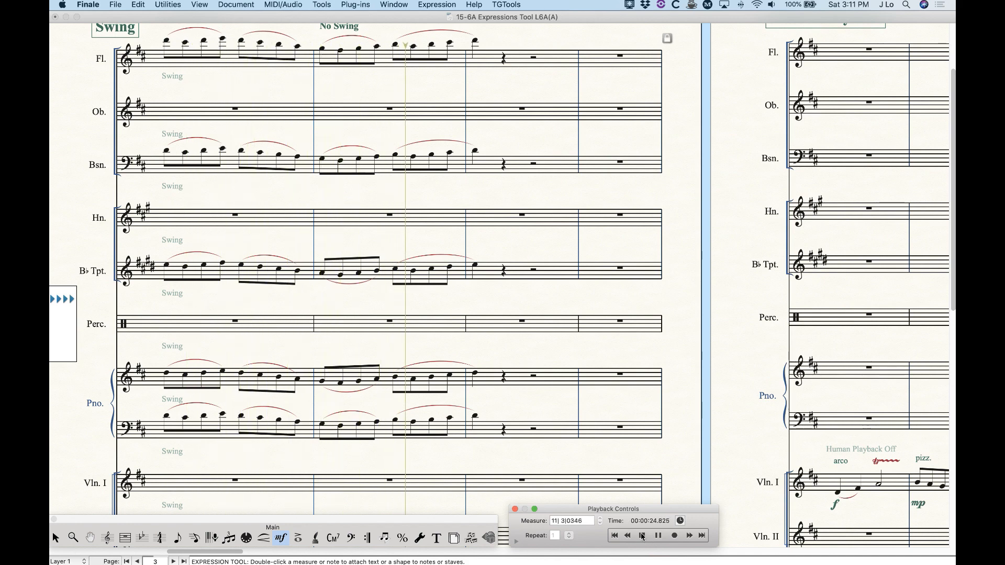
{"action": "left_click", "coordinate": [641, 536]}
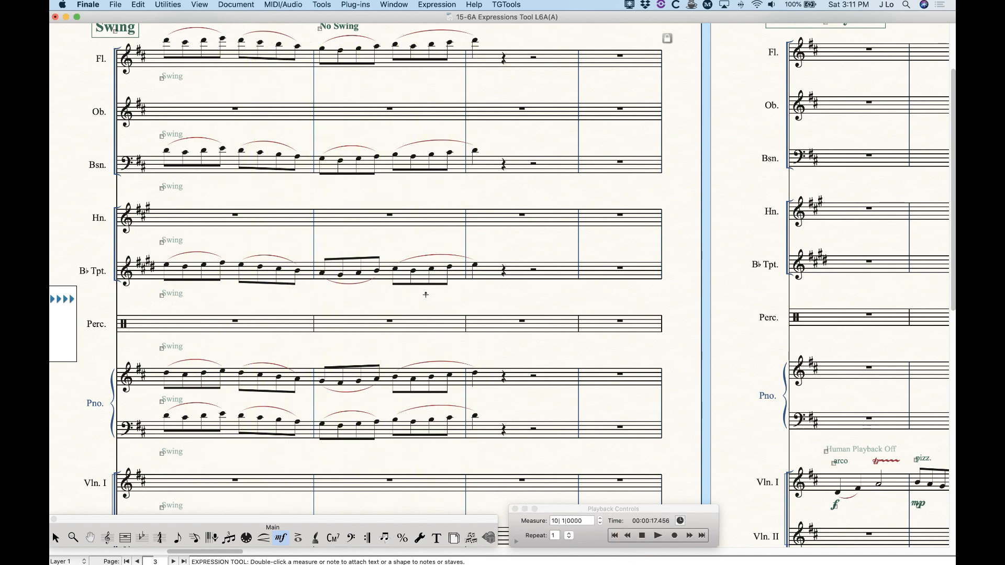
{"action": "scroll", "coordinate": [223, 198], "scroll_direction": "up", "scroll_amount": 3}
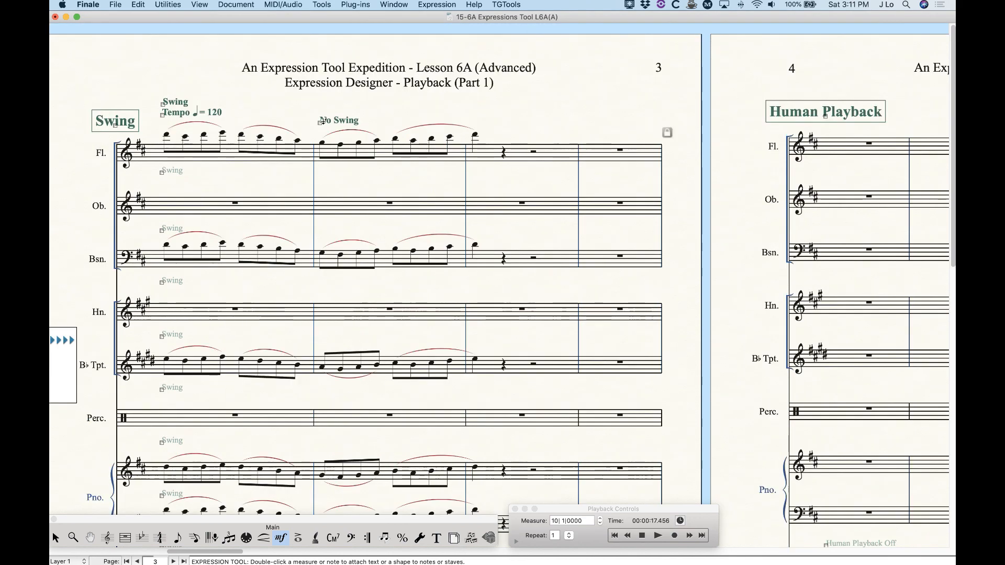
Attach the hidden No Swing technique text below the flute staff in measure 11 and copy it to the other staves
{"action": "double_click", "coordinate": [327, 174]}
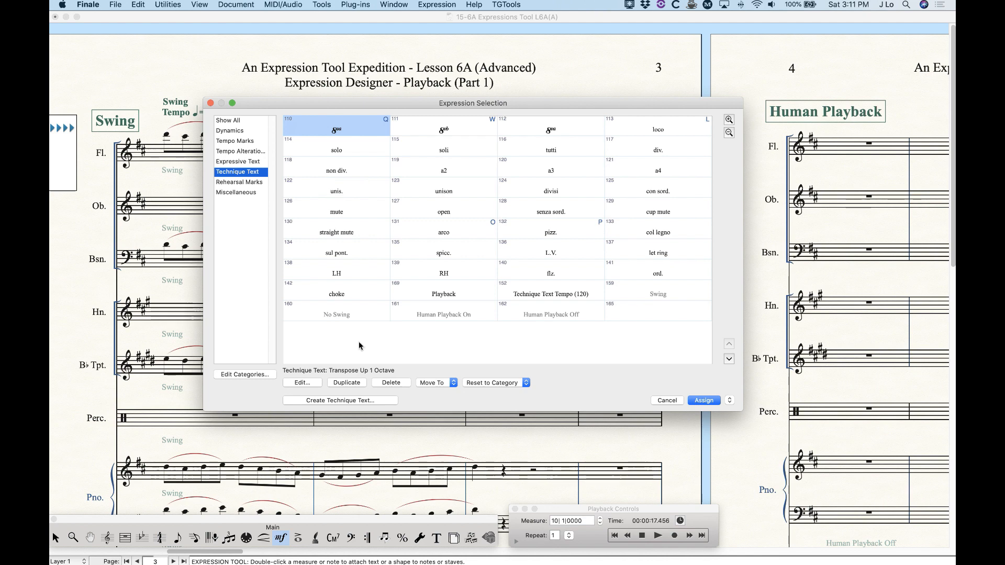
{"action": "left_click", "coordinate": [349, 316]}
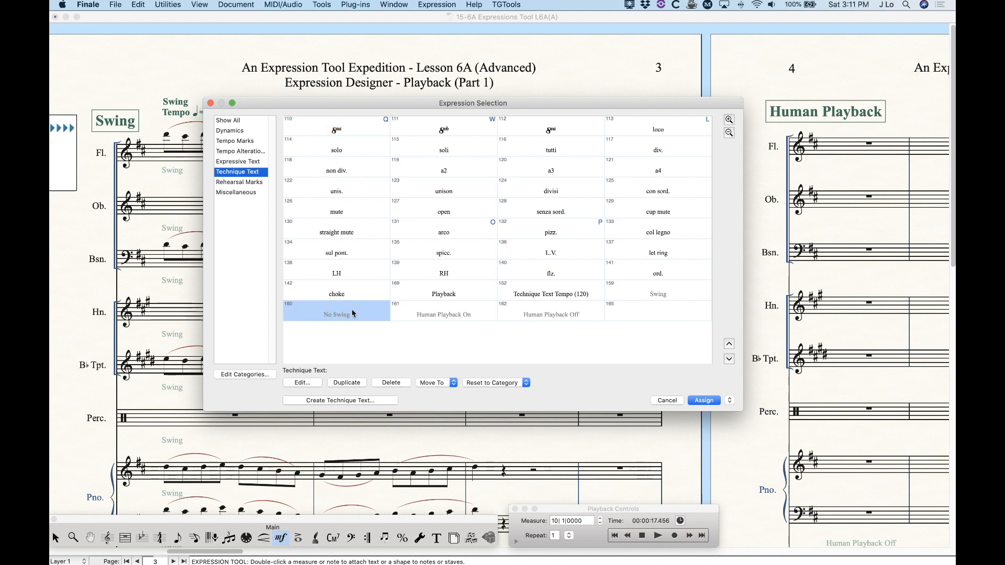
{"action": "left_click", "coordinate": [703, 400]}
{"action": "left_click_drag", "start_coordinate": [326, 132], "coordinate": [321, 176]}
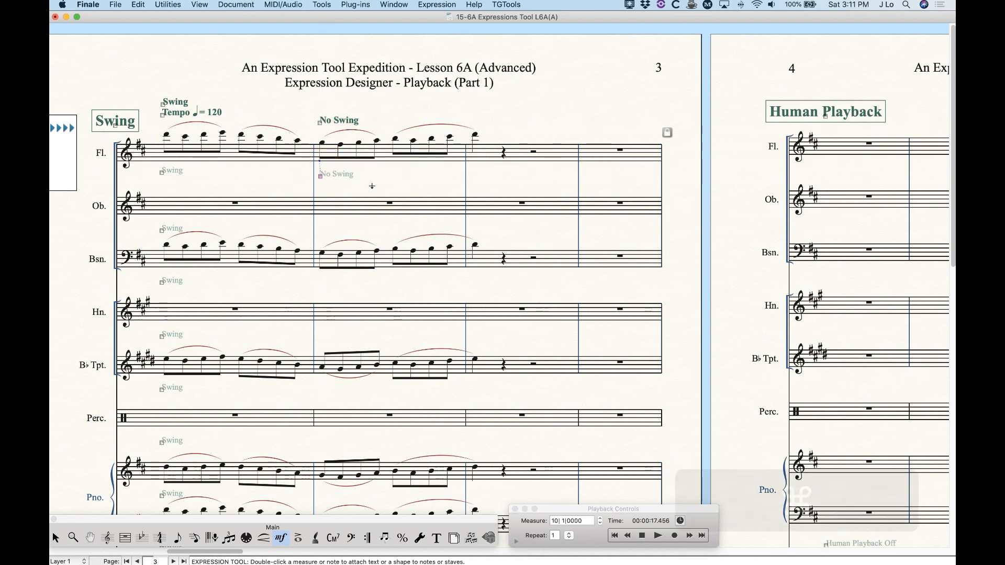
{"action": "key", "text": "cmd+Return"}
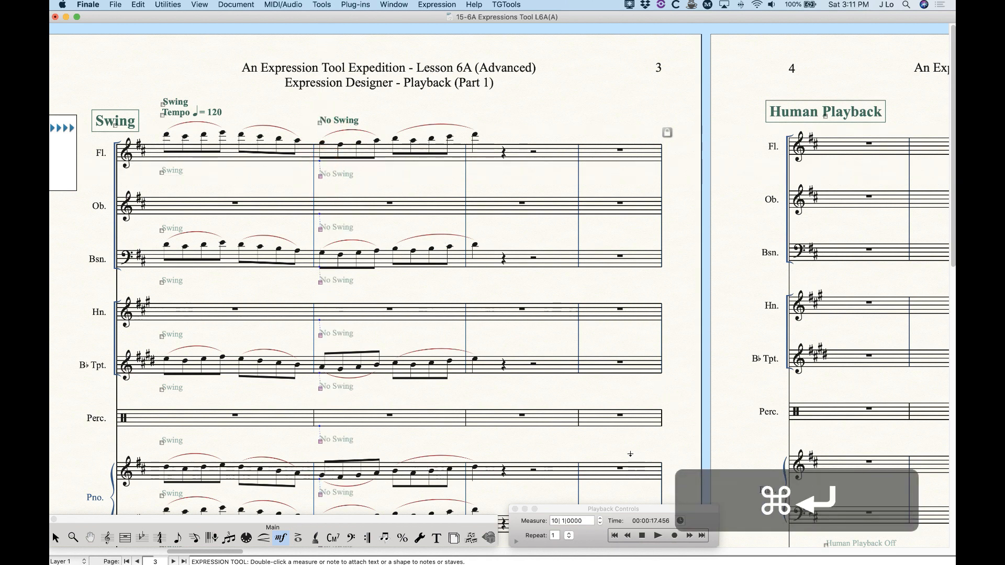
Play back the passage from measure 10 with the hidden Swing and No Swing texts on every staff, and stop in measure 11
{"action": "left_click", "coordinate": [618, 512]}
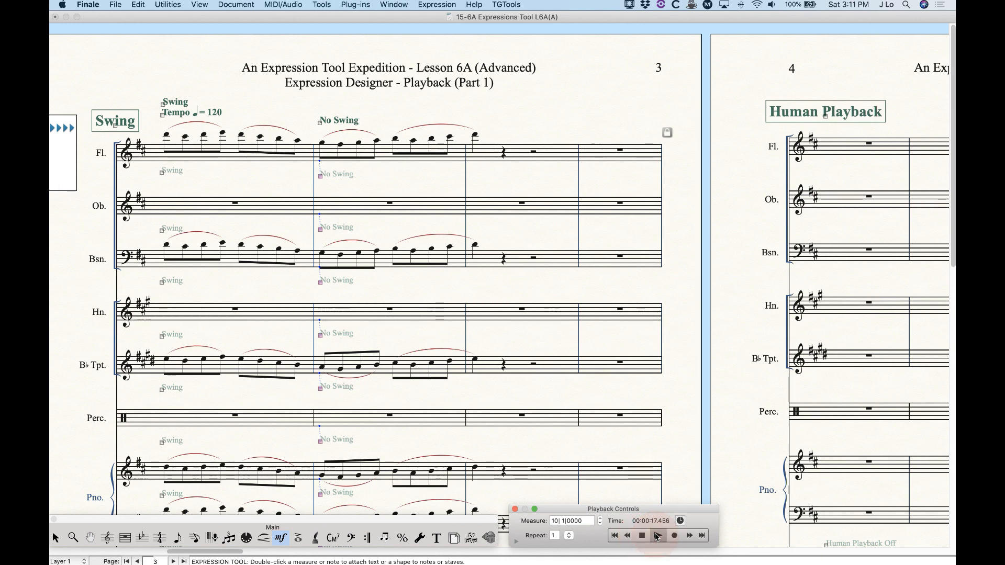
{"action": "left_click", "coordinate": [657, 535]}
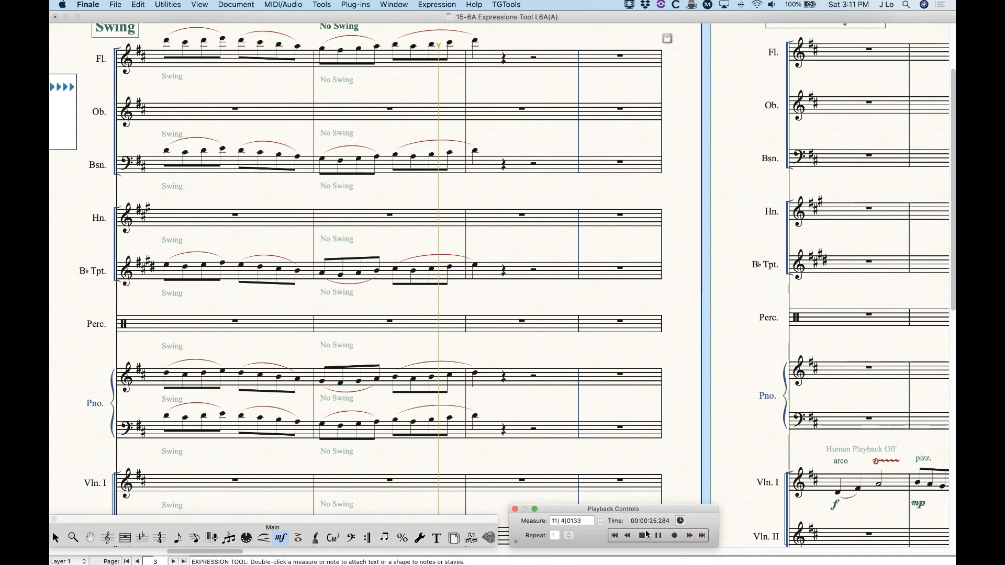
{"action": "left_click", "coordinate": [642, 536]}
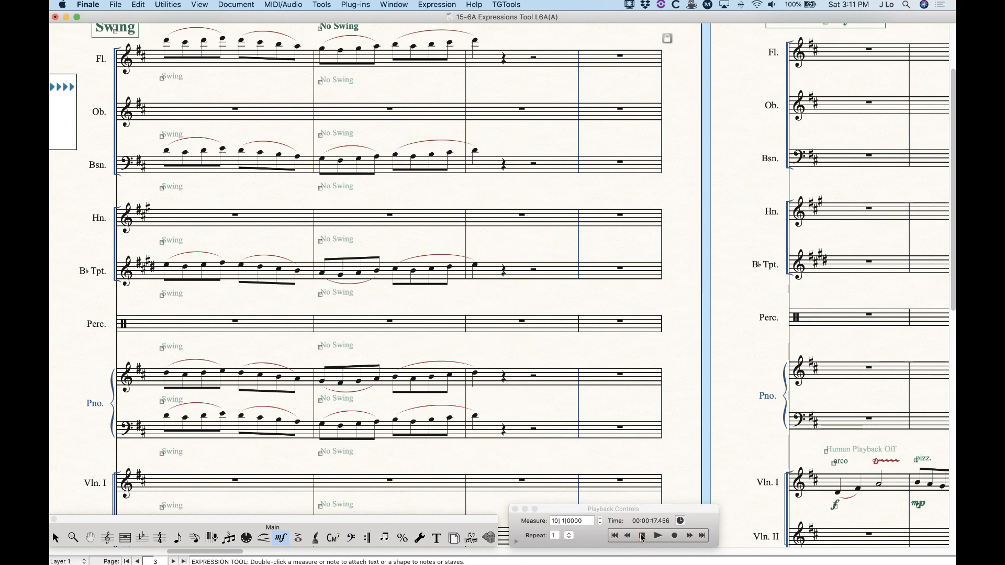
{"action": "scroll", "coordinate": [470, 363], "scroll_direction": "up", "scroll_amount": 3}
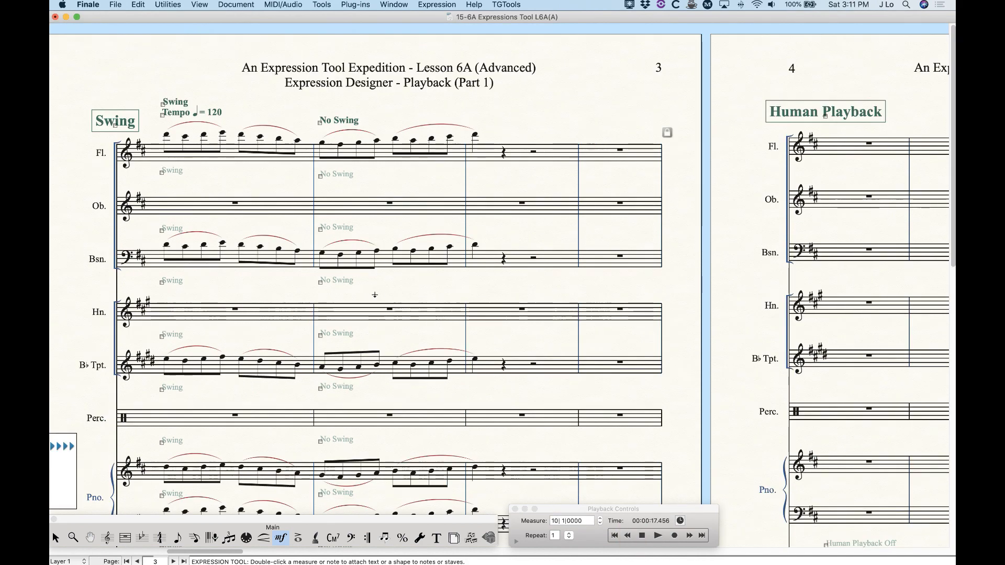
Undo the hidden No Swing texts in measure 11 and the hidden Swing texts in measure 10 on all staves
{"action": "key", "text": "super+z"}
{"action": "key", "text": "super+z"}
{"action": "key", "text": "super+z"}
{"action": "key", "text": "super+z"}
{"action": "key", "text": "super+z"}
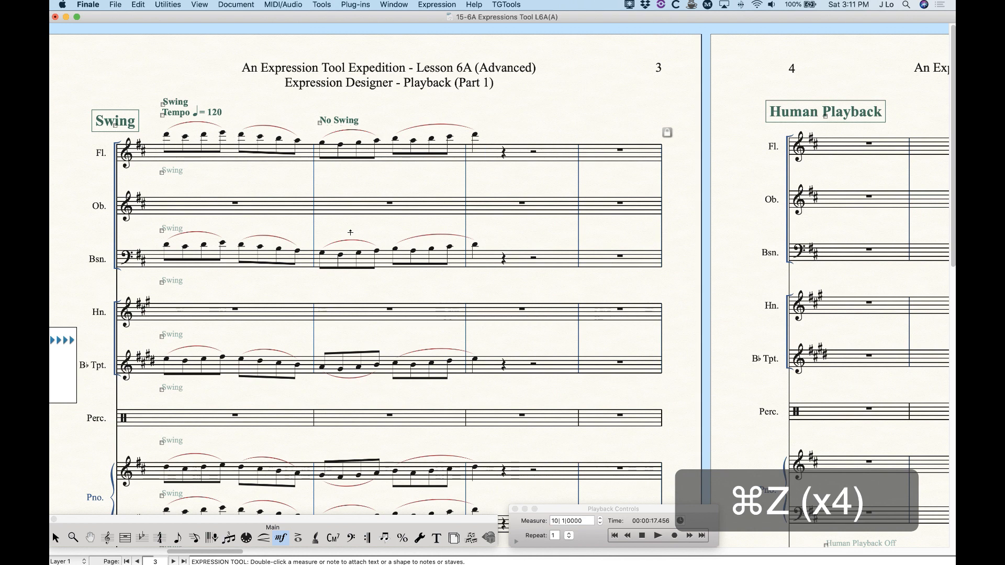
{"action": "key", "text": "super+z"}
{"action": "key", "text": "super+z"}
{"action": "key", "text": "super+z"}
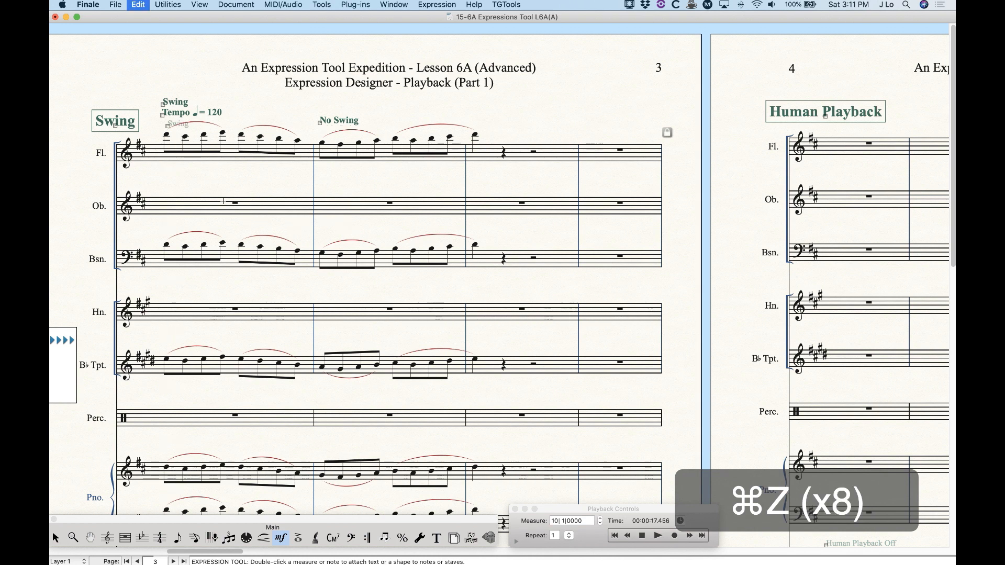
Starting from measure 10's Swing tempo mark, check the Tempo Marks category's score list choice and show the staff assignments of Score List 1
{"action": "double_click", "coordinate": [163, 107]}
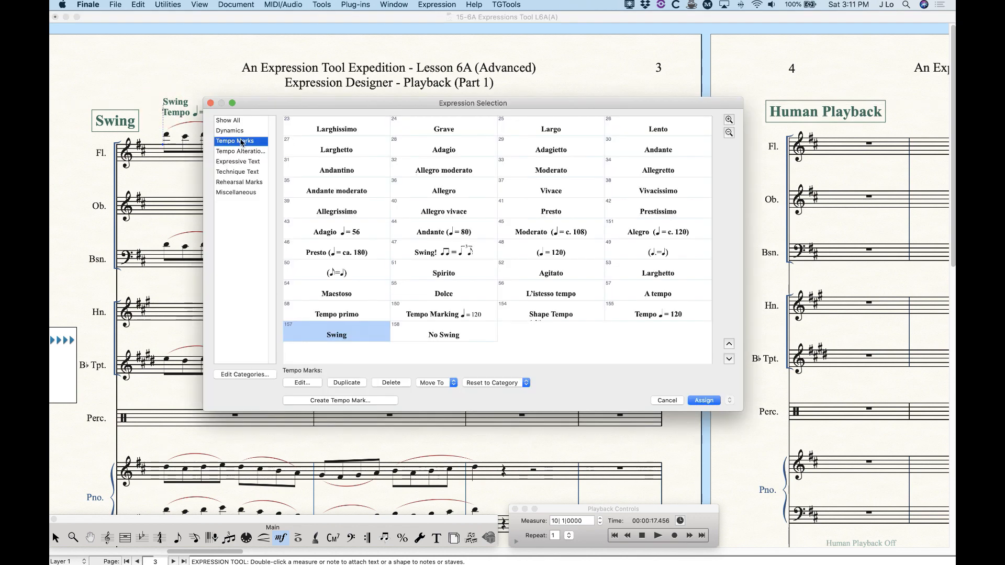
{"action": "left_click", "coordinate": [244, 375]}
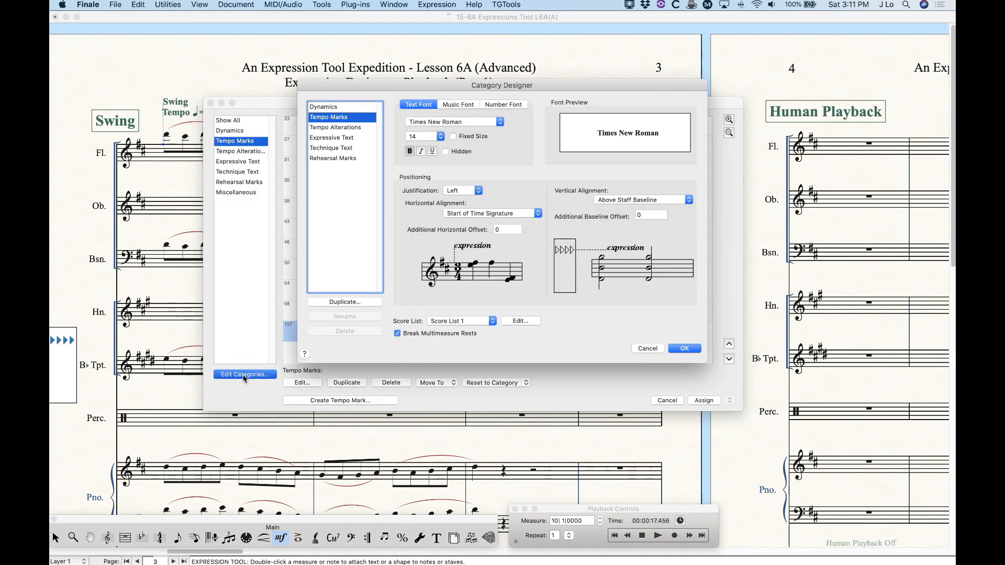
{"action": "left_click", "coordinate": [459, 323]}
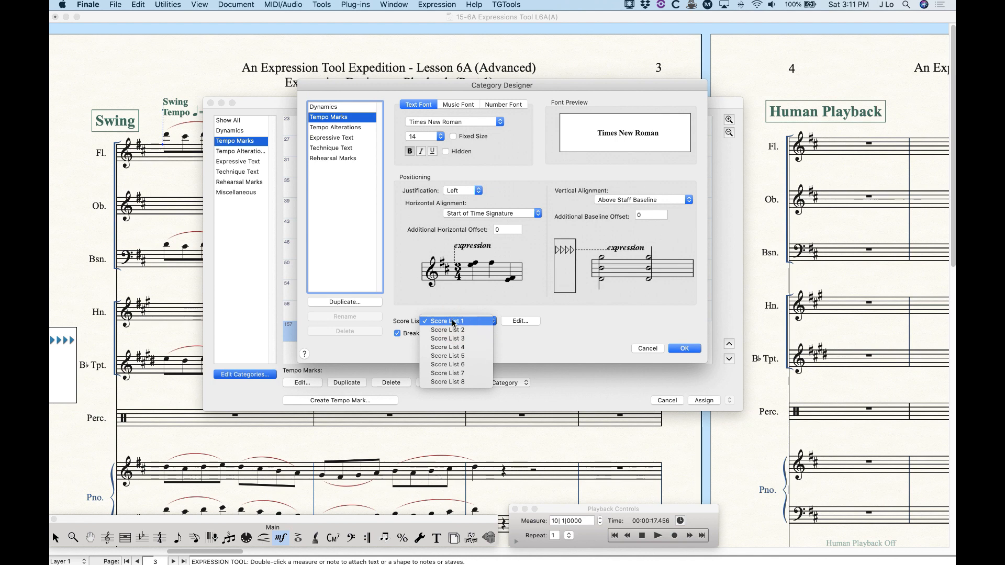
{"action": "left_click", "coordinate": [453, 321]}
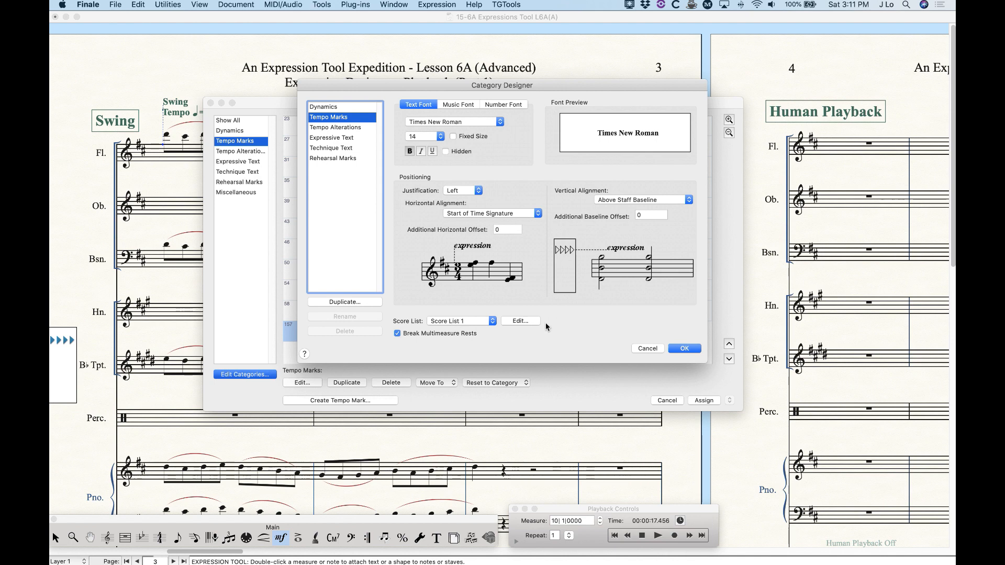
{"action": "left_click", "coordinate": [520, 321]}
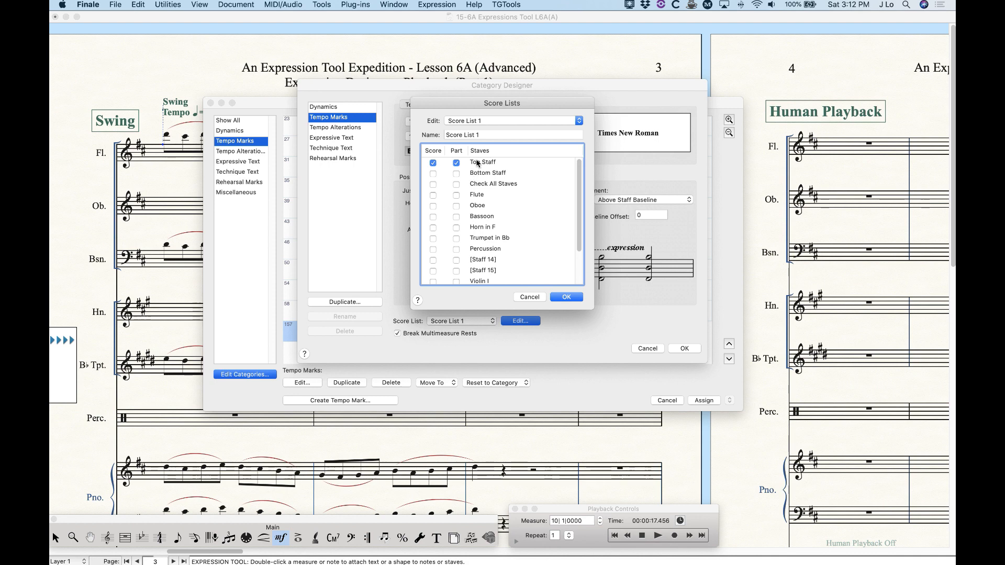
Set Score List 1 to the top staff in the score and all staves in the parts, and assign the Swing tempo mark at measure 10
{"action": "scroll", "coordinate": [472, 259], "scroll_direction": "up", "scroll_amount": 3}
{"action": "left_click", "coordinate": [432, 163]}
{"action": "left_click", "coordinate": [456, 164]}
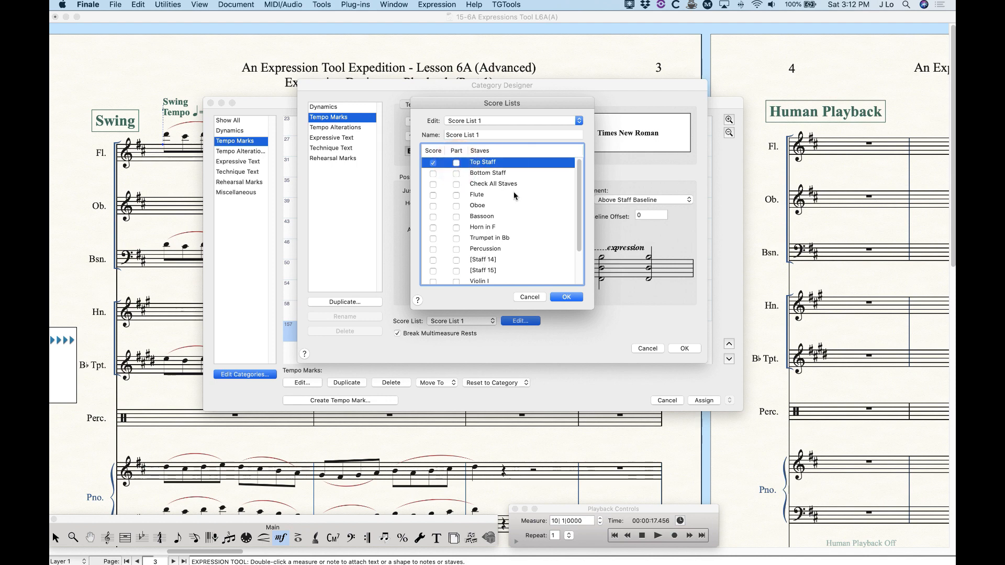
{"action": "left_click", "coordinate": [456, 185]}
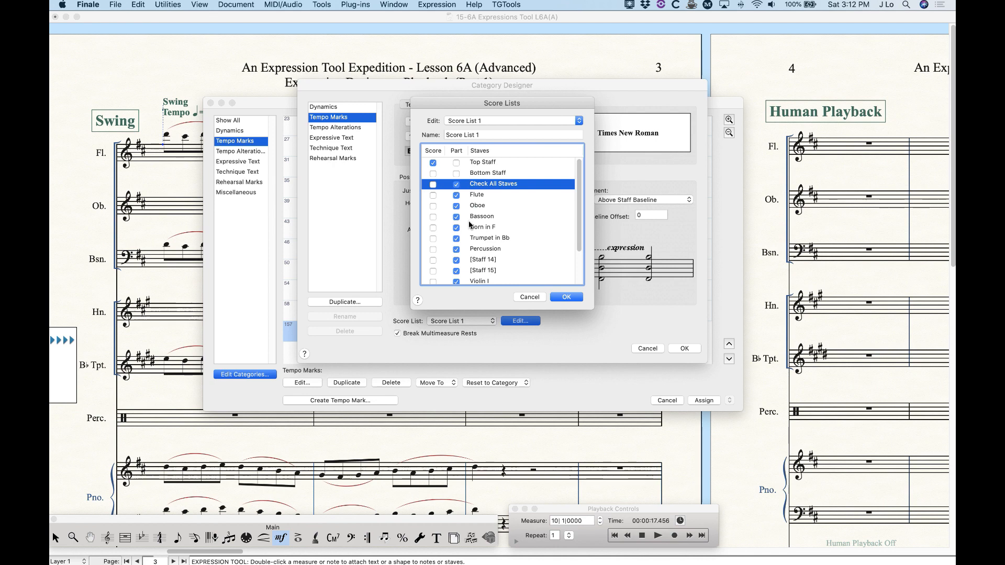
{"action": "scroll", "coordinate": [469, 225], "scroll_direction": "down", "scroll_amount": 3}
{"action": "scroll", "coordinate": [472, 246], "scroll_direction": "up", "scroll_amount": 3}
{"action": "left_click", "coordinate": [434, 163]}
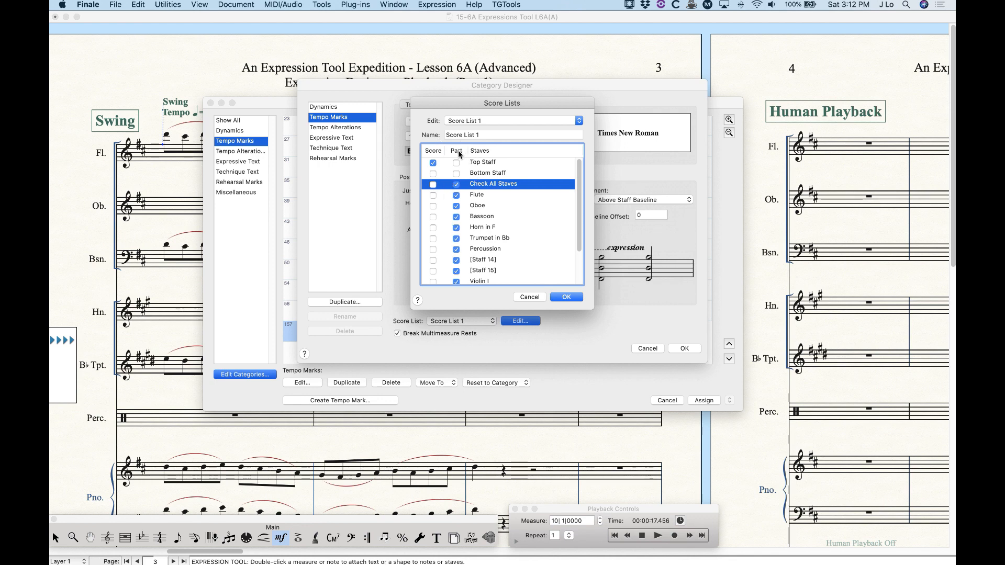
{"action": "left_click", "coordinate": [566, 296]}
{"action": "left_click", "coordinate": [685, 348]}
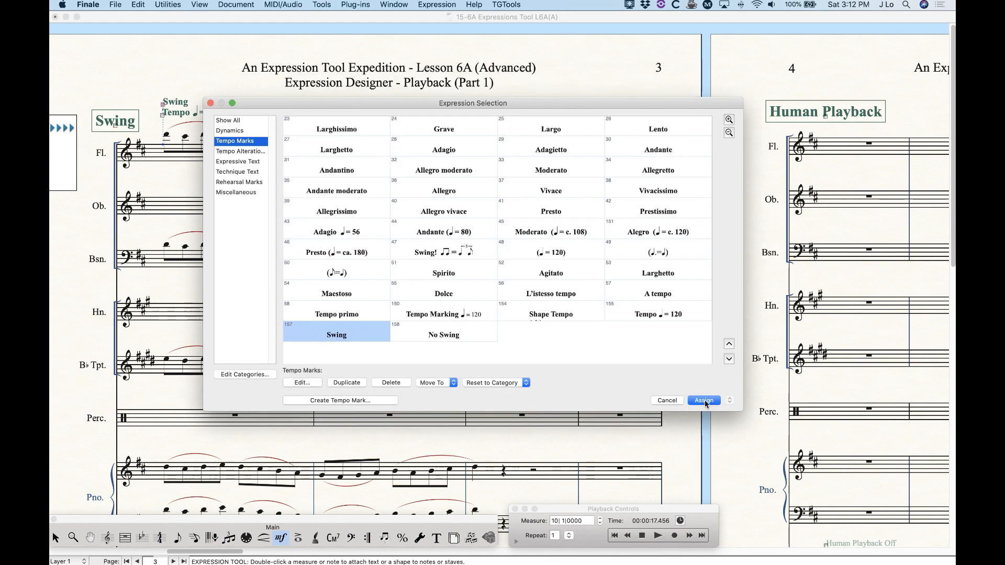
{"action": "left_click", "coordinate": [703, 401]}
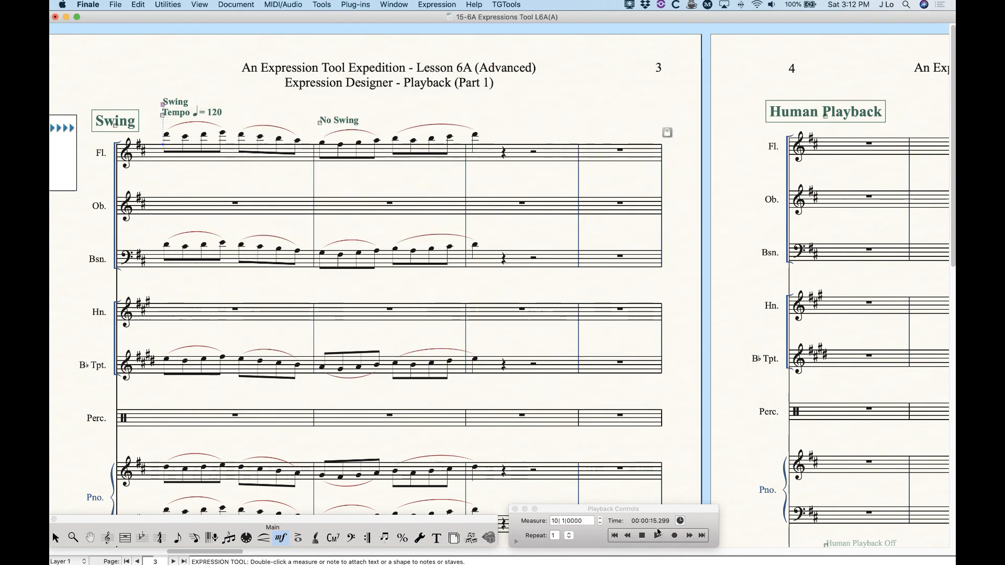
Play back the passage from measure 10 with only the Swing and No Swing tempo marks, stop in measure 11, and look over the staves
{"action": "left_click", "coordinate": [660, 536]}
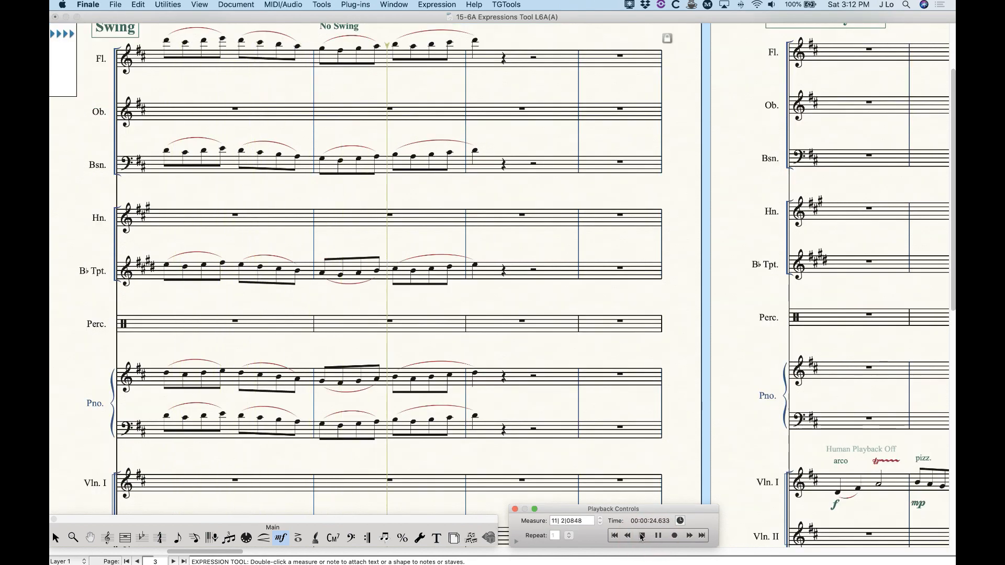
{"action": "left_click", "coordinate": [641, 537]}
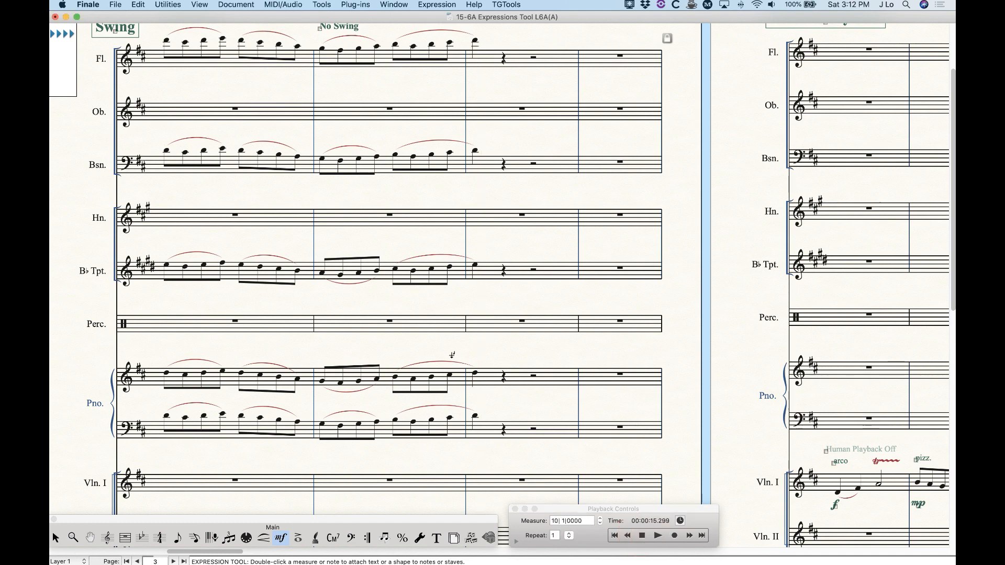
{"action": "scroll", "coordinate": [315, 154], "scroll_direction": "up", "scroll_amount": 4}
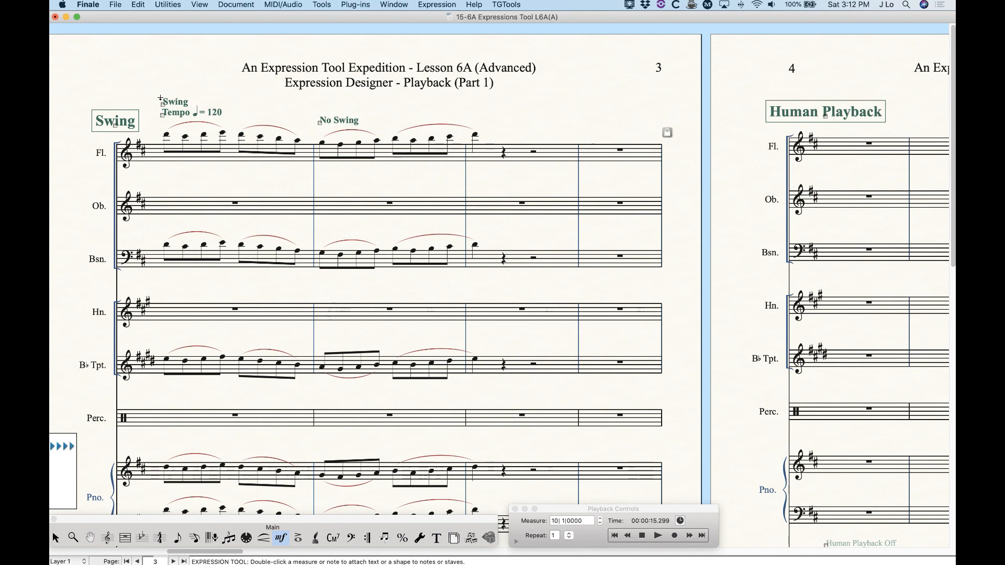
{"action": "scroll", "coordinate": [229, 292], "scroll_direction": "down", "scroll_amount": 10}
{"action": "scroll", "coordinate": [216, 307], "scroll_direction": "up", "scroll_amount": 10}
Open the Flute part and go through the parts in order to Piano, examining the tempo, Swing and No Swing marks in each
{"action": "left_click", "coordinate": [236, 5]}
{"action": "mouse_move", "coordinate": [236, 29]}
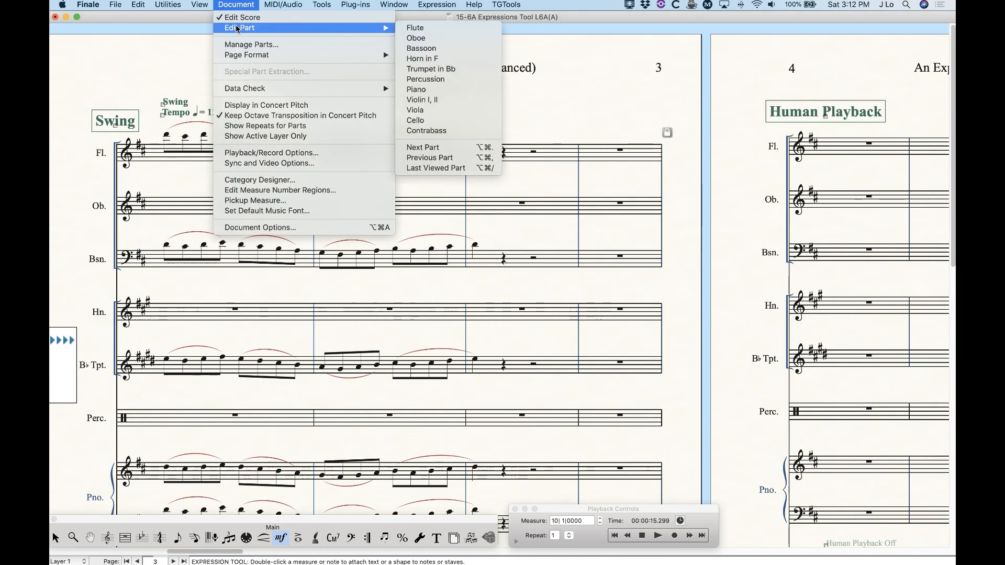
{"action": "left_click", "coordinate": [411, 29]}
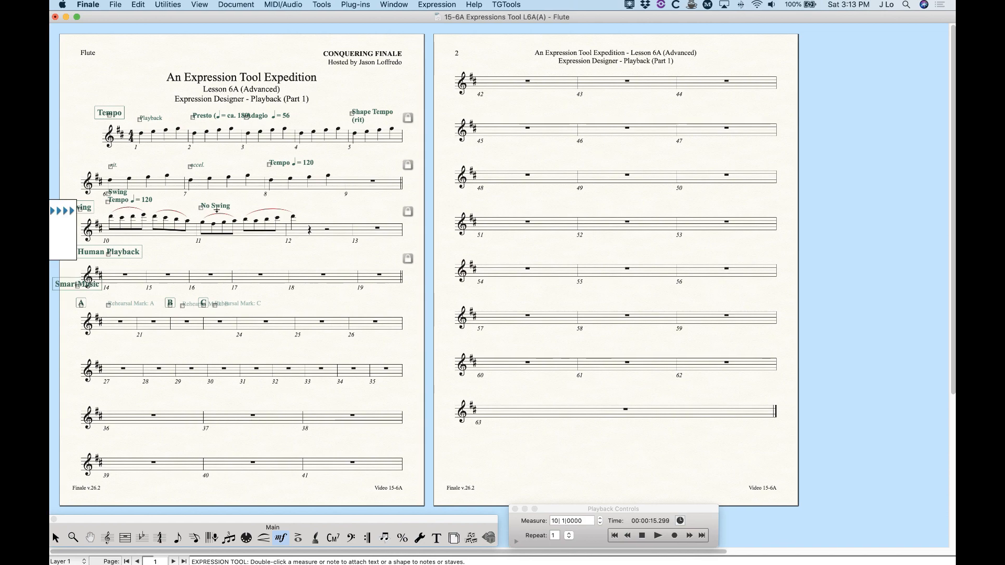
{"action": "key", "text": "alt+super+Right"}
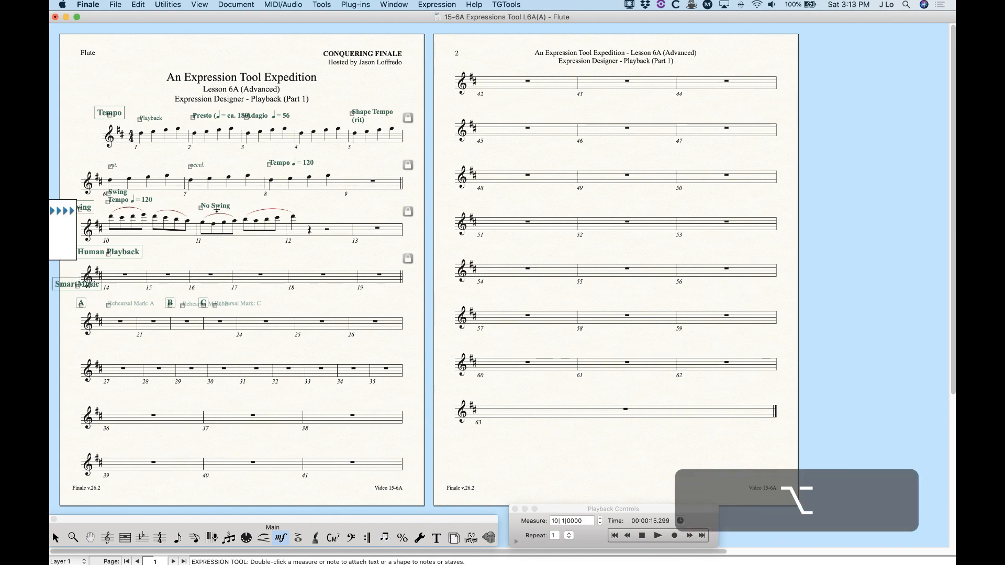
{"action": "key", "text": "alt+super+Right"}
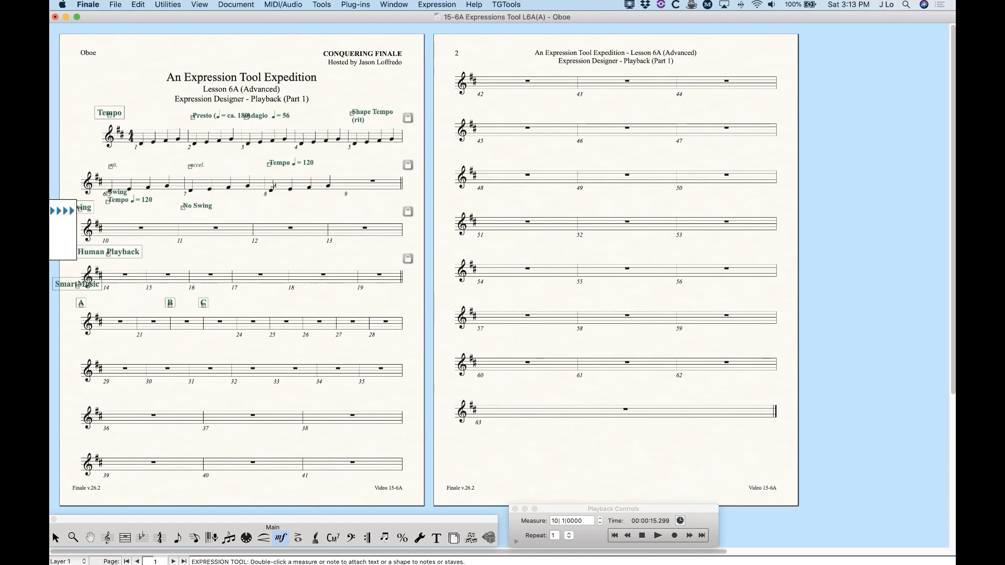
{"action": "key", "text": "alt+period"}
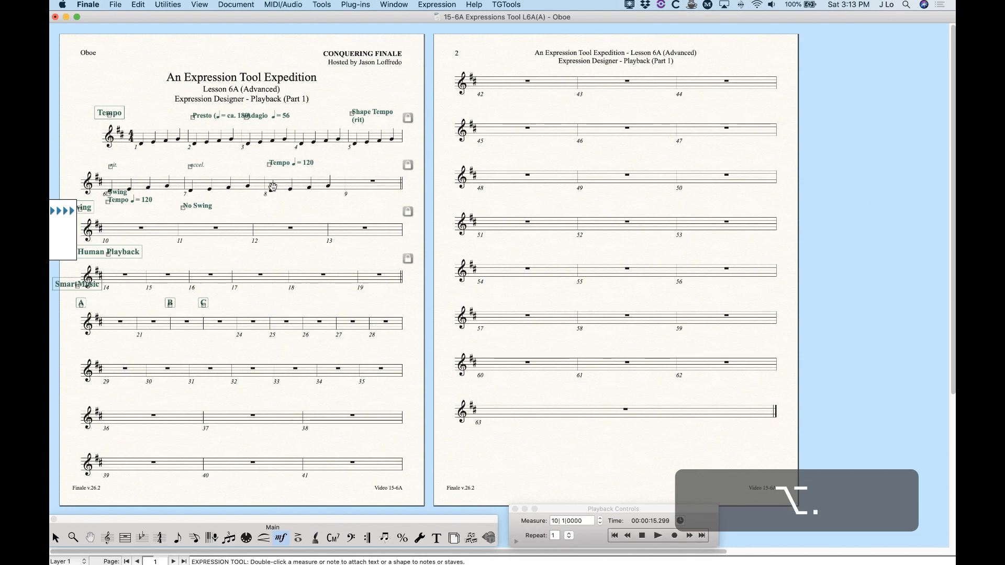
{"action": "key", "text": "alt+super+period"}
{"action": "key", "text": "alt+super+period"}
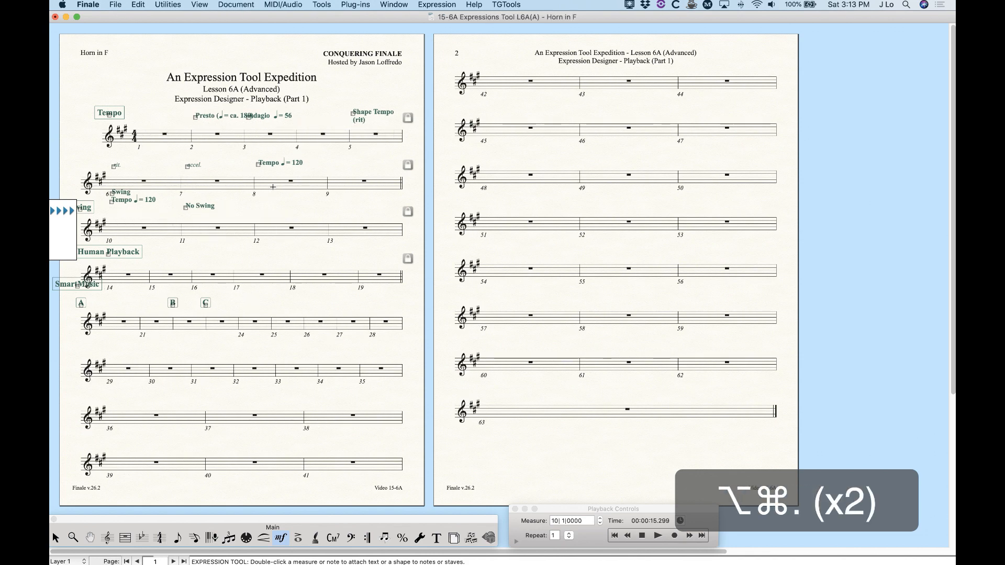
{"action": "key", "text": "alt+super+period"}
{"action": "key", "text": "alt+super+period"}
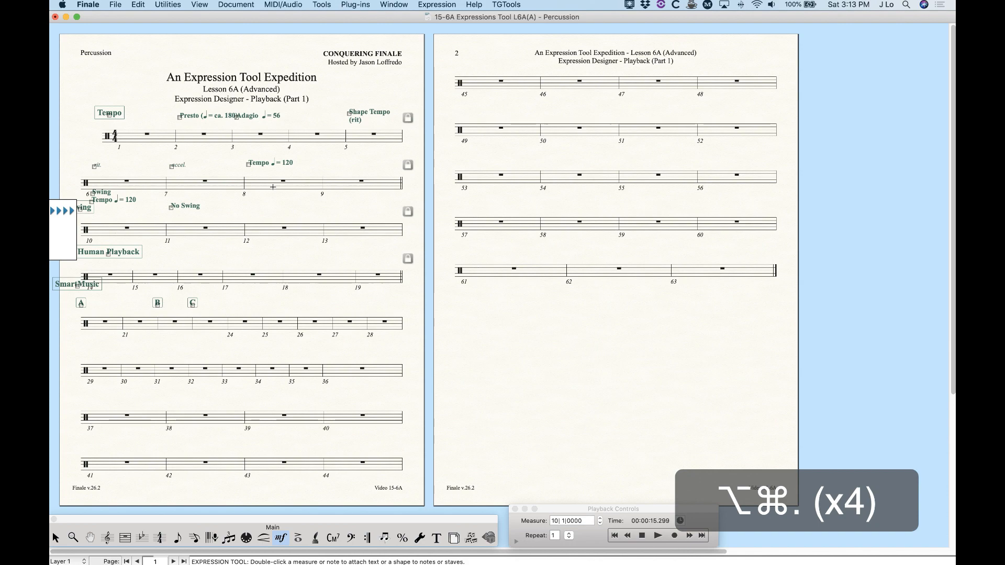
{"action": "key", "text": "alt+super+period"}
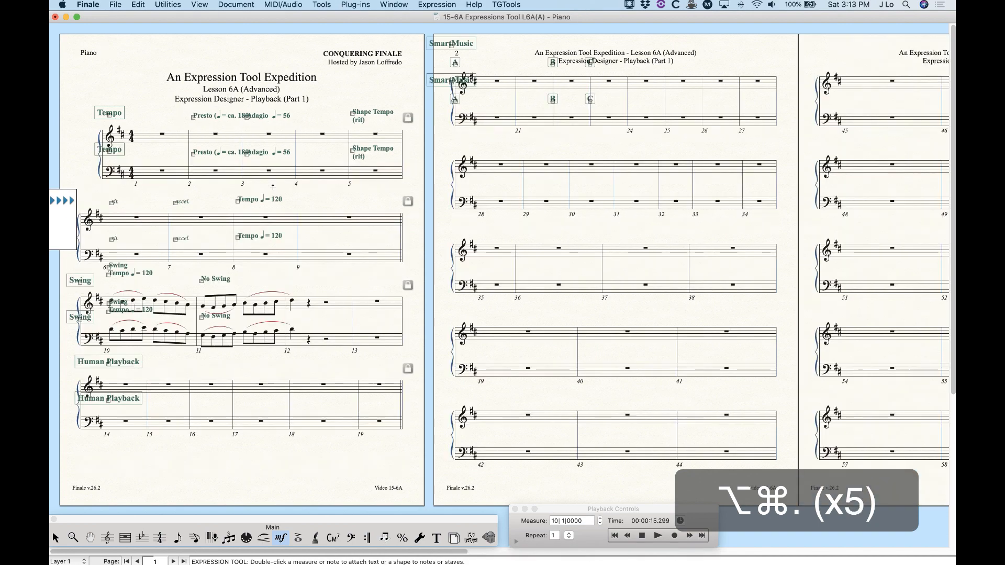
{"action": "key", "text": "super+equal"}
{"action": "key", "text": "super+equal"}
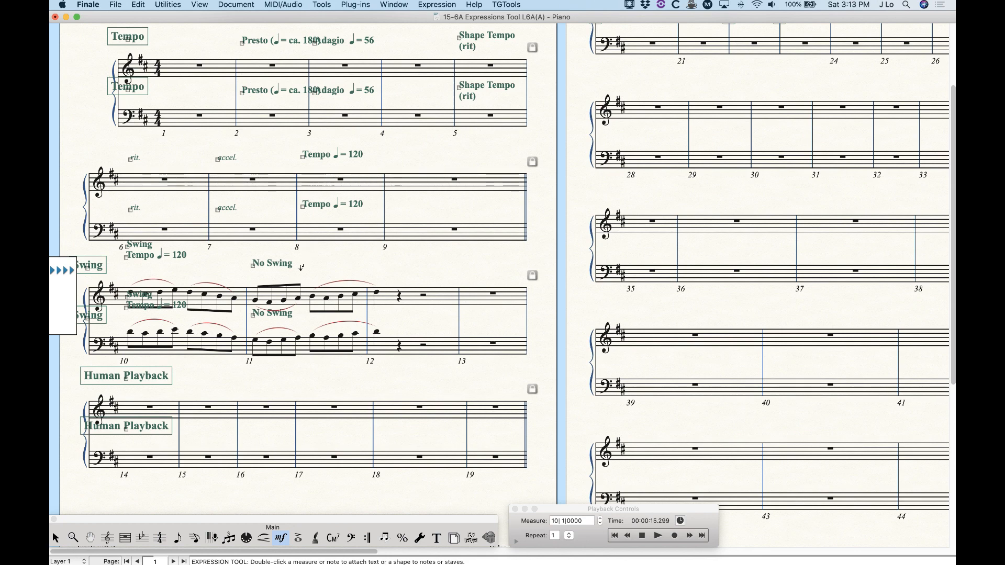
Edit the Tempo Marks category's Score List 1 so marks in the parts are assigned to the top staff instead of all staves
{"action": "double_click", "coordinate": [207, 49]}
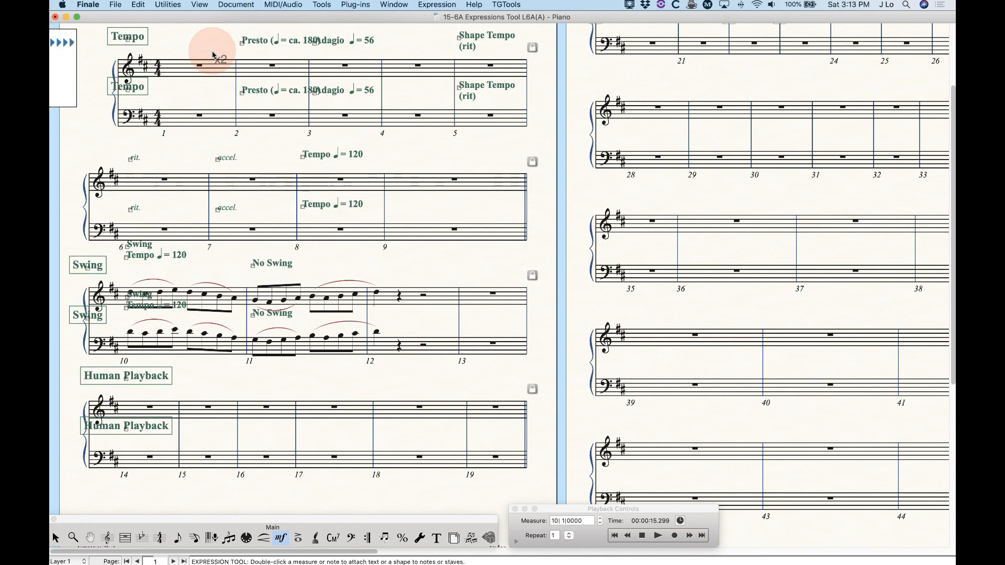
{"action": "left_click", "coordinate": [243, 375]}
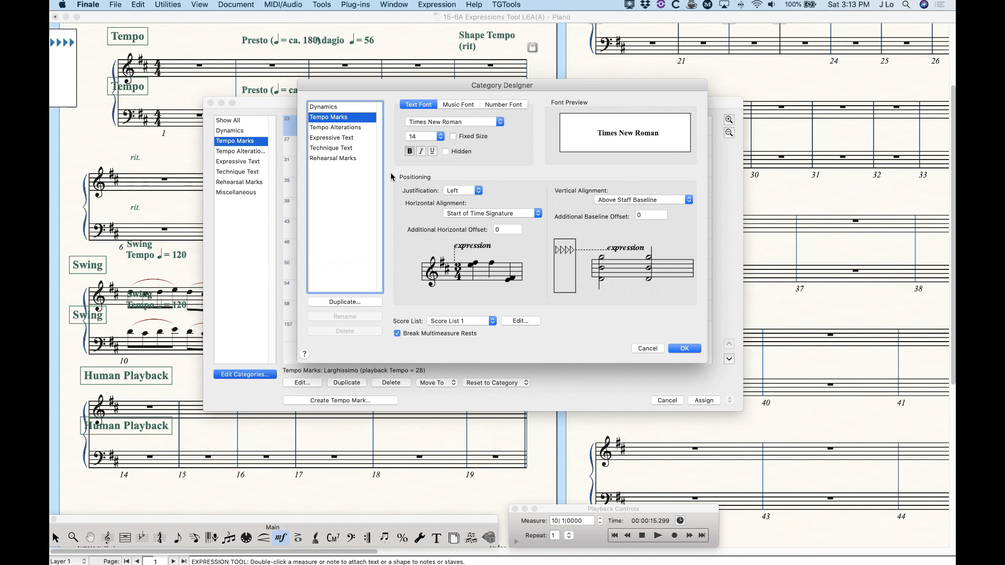
{"action": "left_click", "coordinate": [520, 321]}
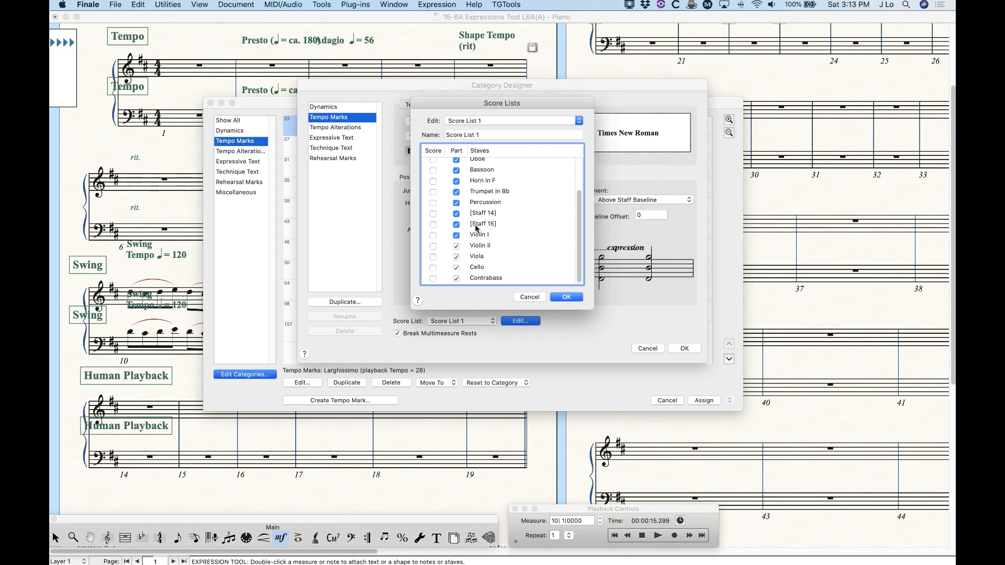
{"action": "scroll", "coordinate": [490, 259], "scroll_direction": "up", "scroll_amount": 3}
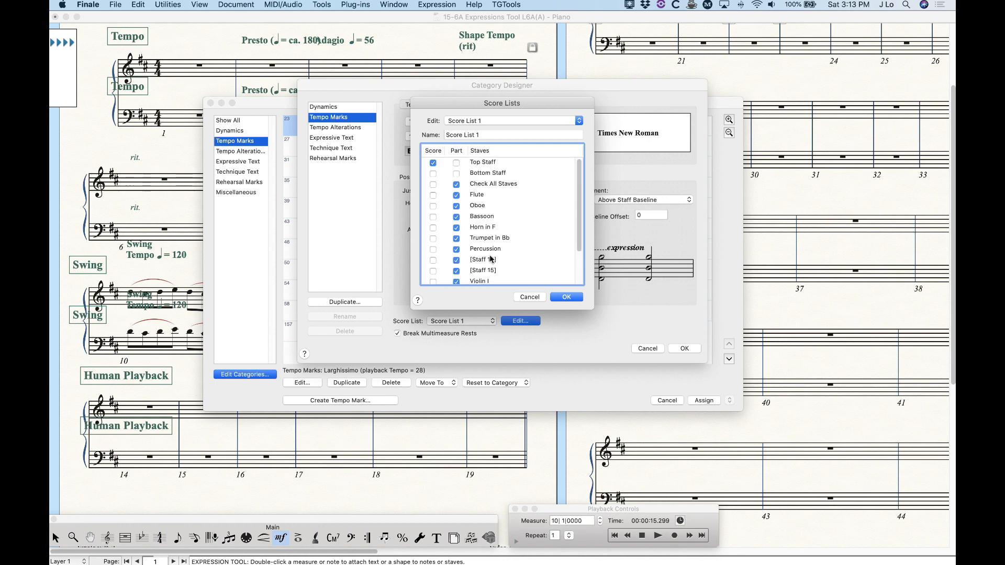
{"action": "left_click", "coordinate": [456, 184]}
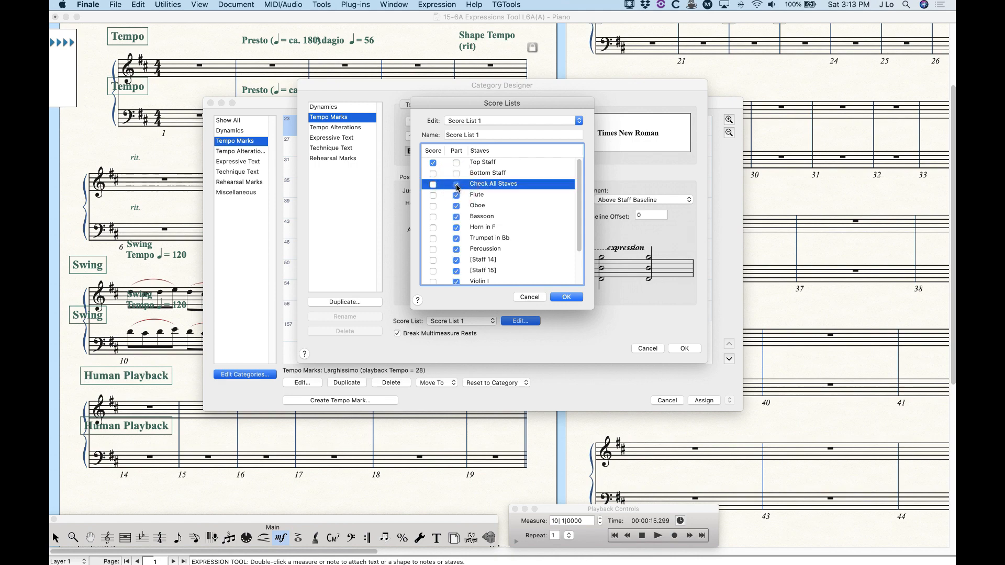
{"action": "left_click", "coordinate": [456, 163]}
{"action": "left_click", "coordinate": [567, 297]}
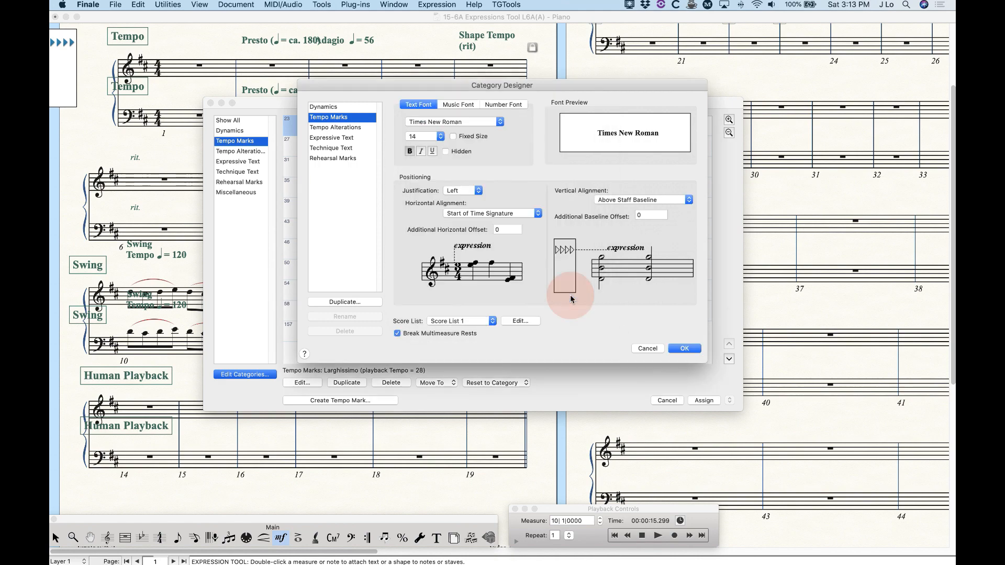
{"action": "left_click", "coordinate": [684, 348]}
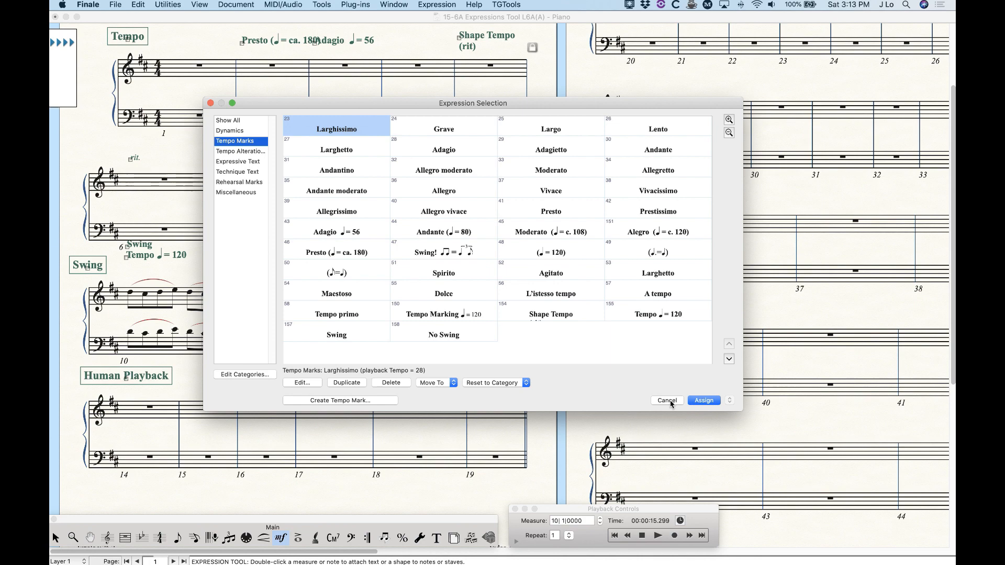
Dismiss the expression list, return from the Piano part to the full score and go to the Human Playback passage in Violin I
{"action": "left_click", "coordinate": [666, 400]}
{"action": "scroll", "coordinate": [368, 424], "scroll_direction": "up", "scroll_amount": 4}
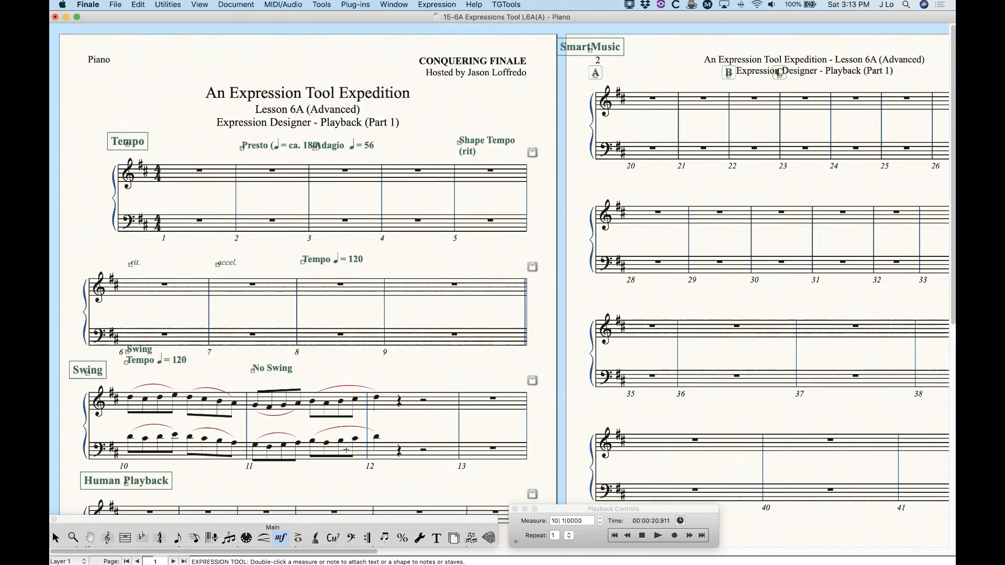
{"action": "left_click", "coordinate": [236, 4]}
{"action": "left_click", "coordinate": [233, 16]}
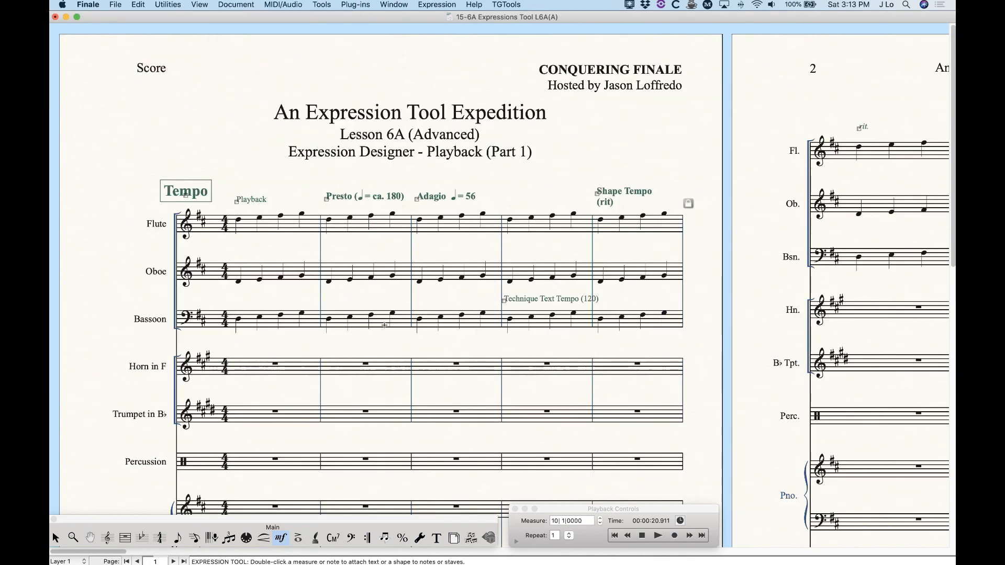
{"action": "scroll", "coordinate": [385, 325], "scroll_direction": "right", "scroll_amount": 15}
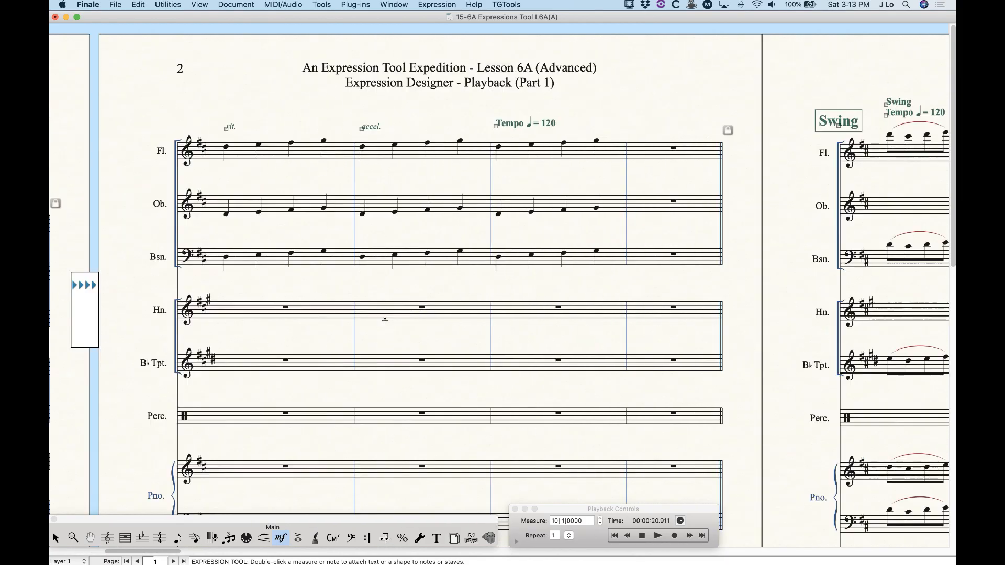
{"action": "scroll", "coordinate": [384, 320], "scroll_direction": "right", "scroll_amount": 15}
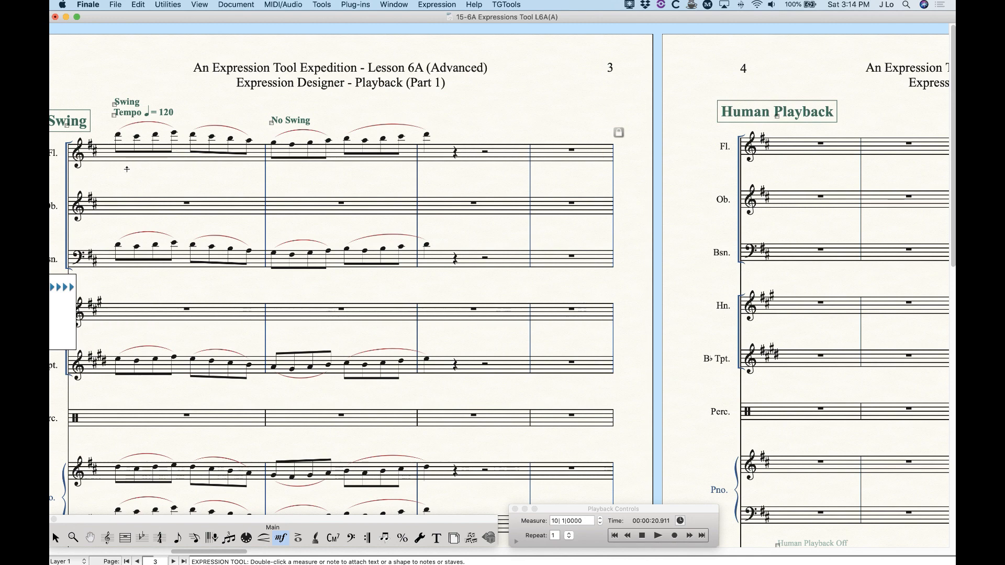
{"action": "scroll", "coordinate": [126, 169], "scroll_direction": "right", "scroll_amount": 10}
{"action": "scroll", "coordinate": [163, 179], "scroll_direction": "down", "scroll_amount": 15}
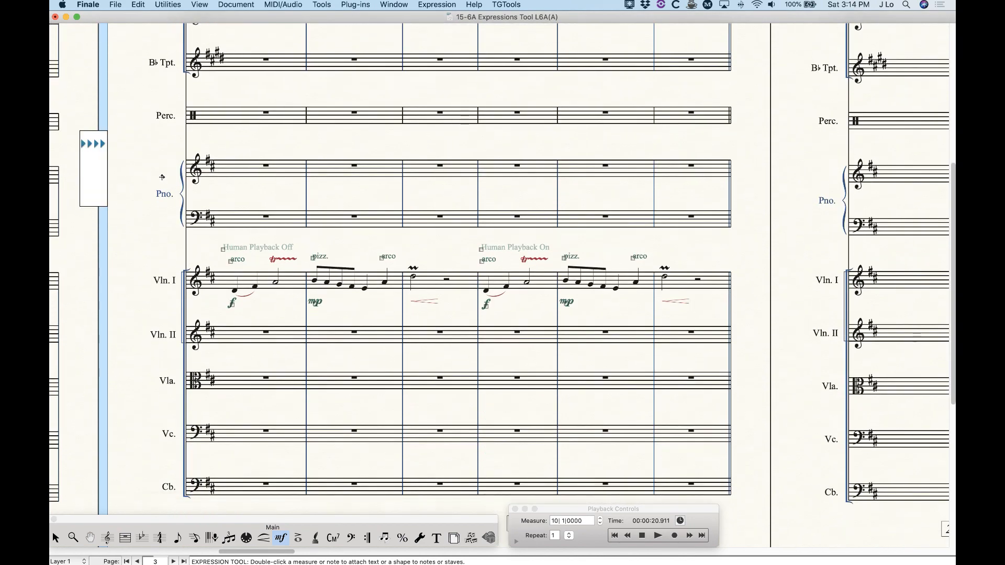
{"action": "scroll", "coordinate": [164, 177], "scroll_direction": "right", "scroll_amount": 2}
Expand the playback controls and delete the Human Playback Off and Human Playback On expressions from the Violin I staff
{"action": "left_click_drag", "start_coordinate": [629, 510], "coordinate": [686, 365]}
{"action": "left_click", "coordinate": [572, 397]}
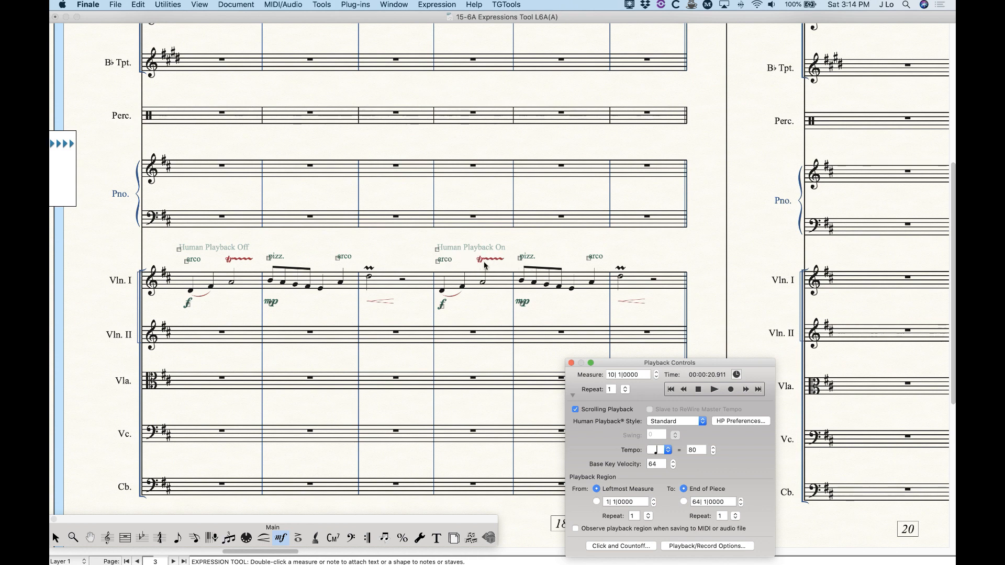
{"action": "left_click", "coordinate": [192, 255]}
{"action": "left_click", "coordinate": [179, 251]}
{"action": "key", "text": "BackSpace"}
{"action": "left_click", "coordinate": [437, 248]}
{"action": "key", "text": "BackSpace"}
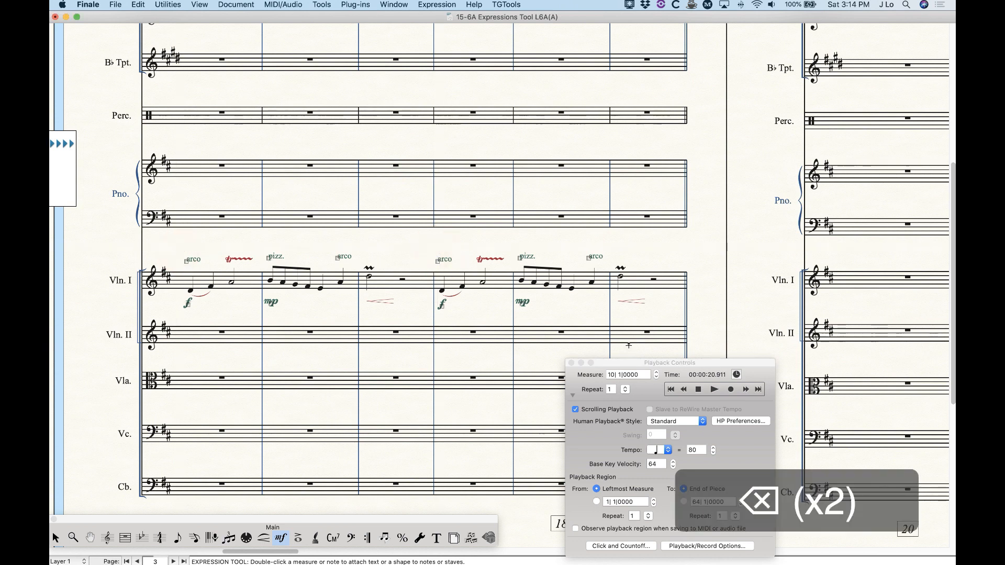
Play back the Violin I passage without Human Playback expressions and stop in measure 19
{"action": "left_click", "coordinate": [683, 372]}
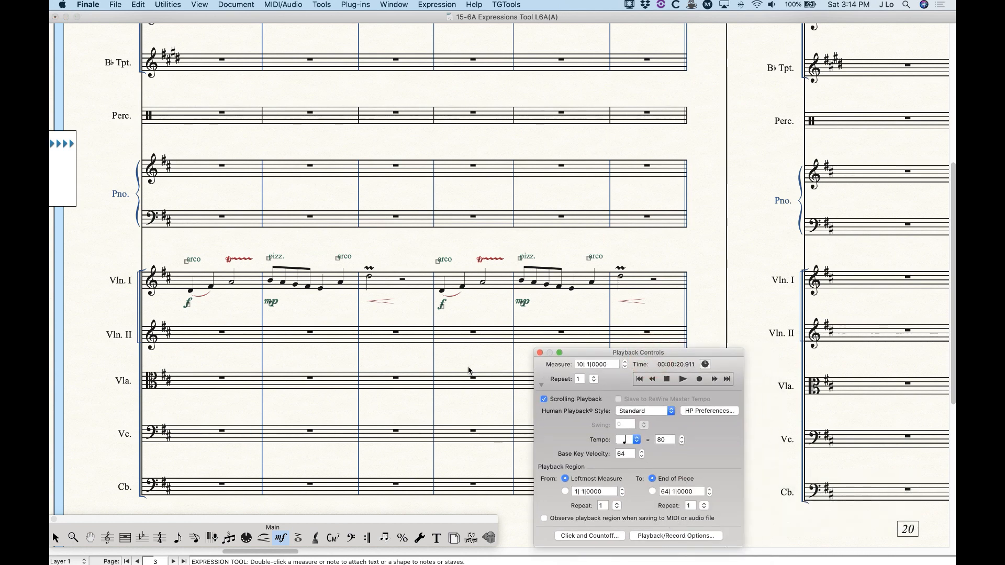
{"action": "left_click", "coordinate": [682, 380]}
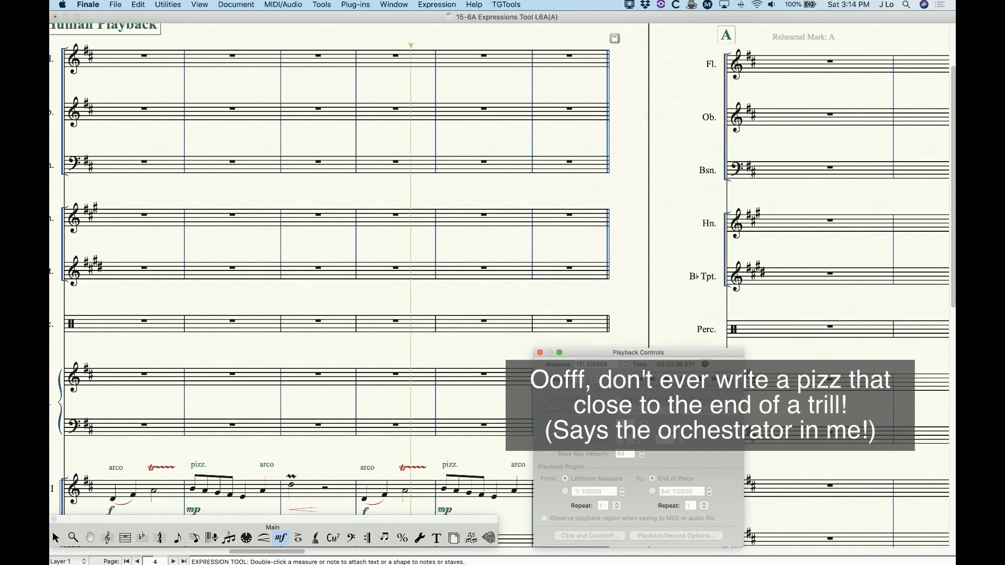
{"action": "left_click_drag", "start_coordinate": [650, 355], "coordinate": [760, 340]}
{"action": "left_click", "coordinate": [774, 366]}
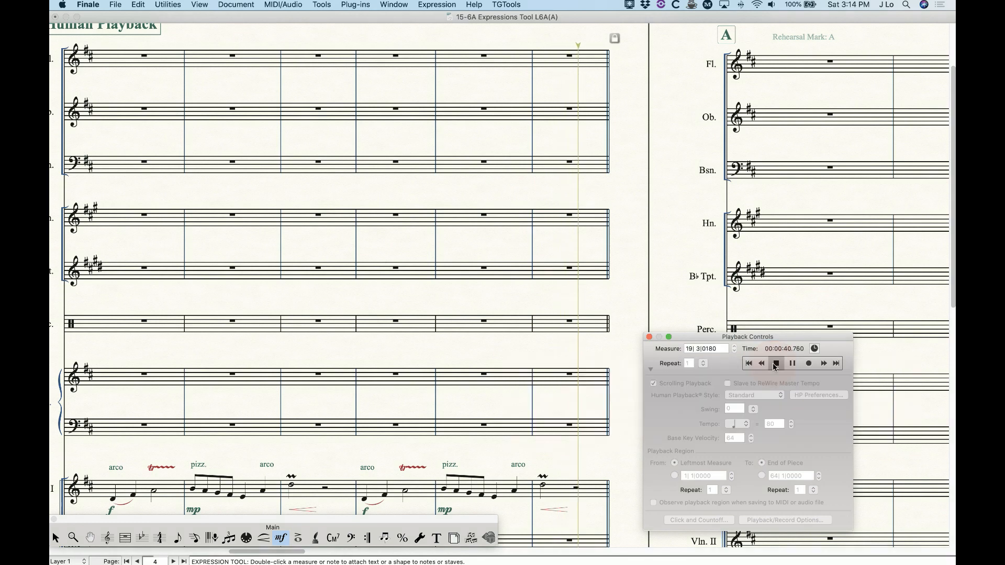
Bring up the Technique Text expressions for measure 14 of Violin I and select Human Playback Off
{"action": "key", "text": "super+minus"}
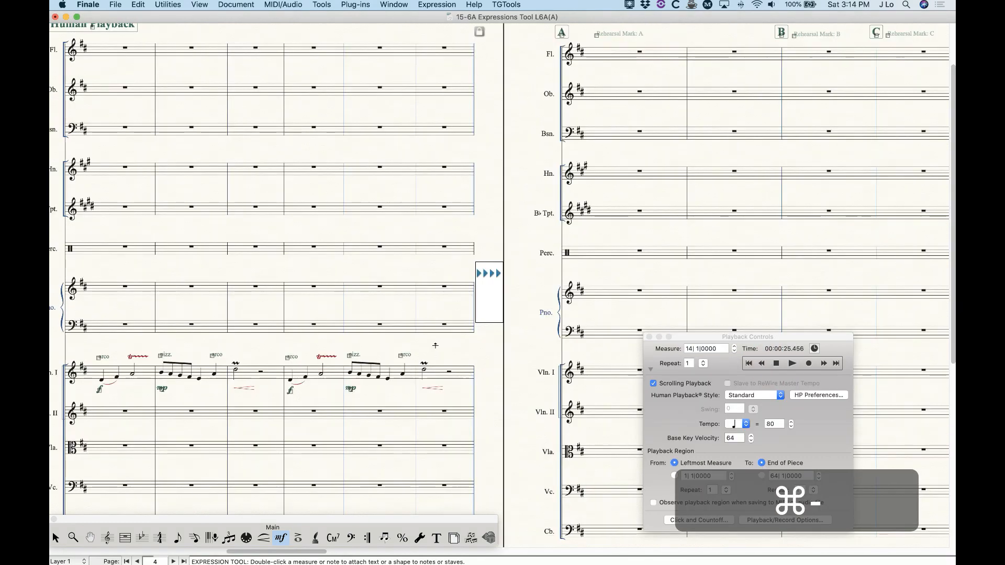
{"action": "left_click", "coordinate": [99, 348]}
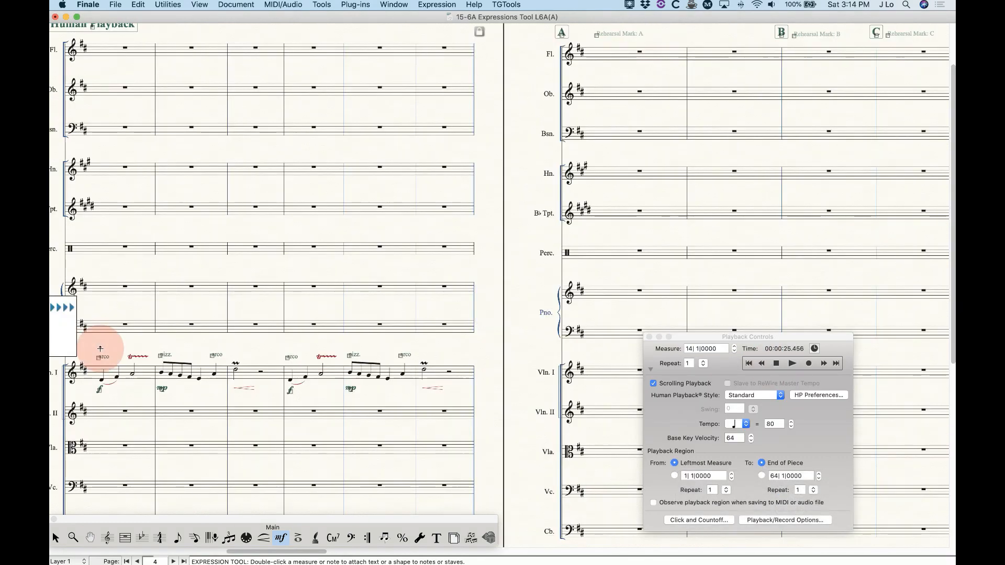
{"action": "double_click", "coordinate": [99, 349]}
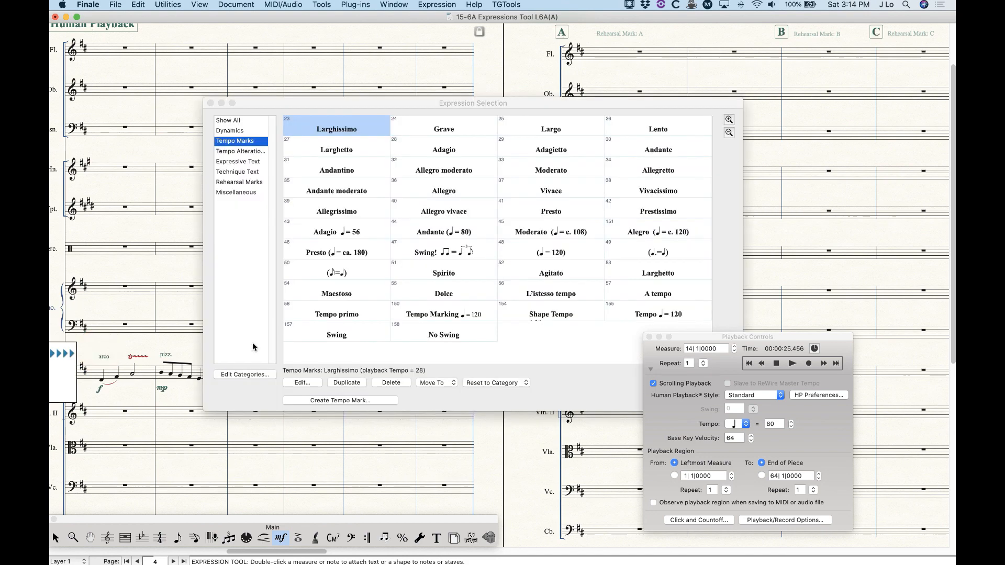
{"action": "left_click", "coordinate": [227, 172]}
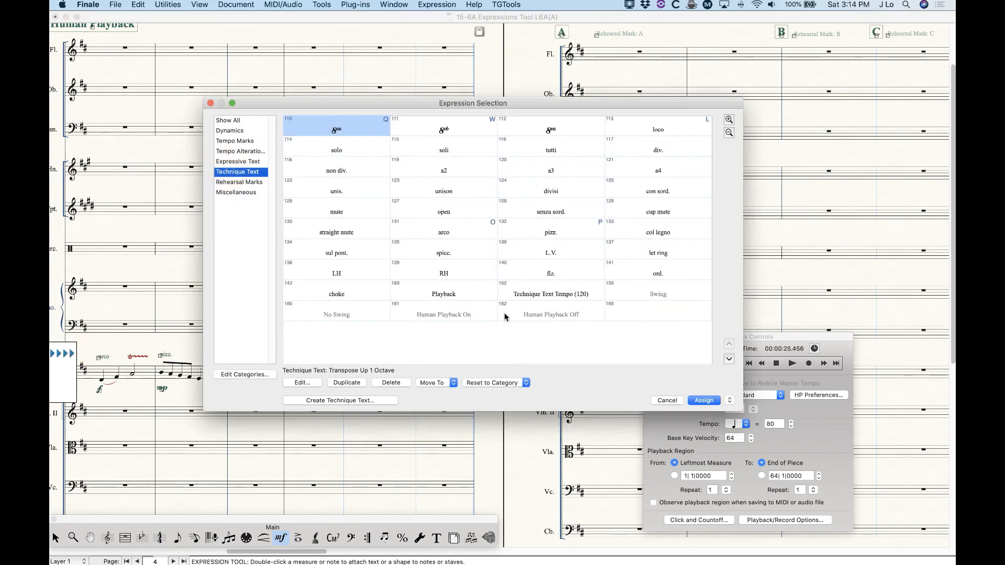
{"action": "left_click", "coordinate": [451, 317]}
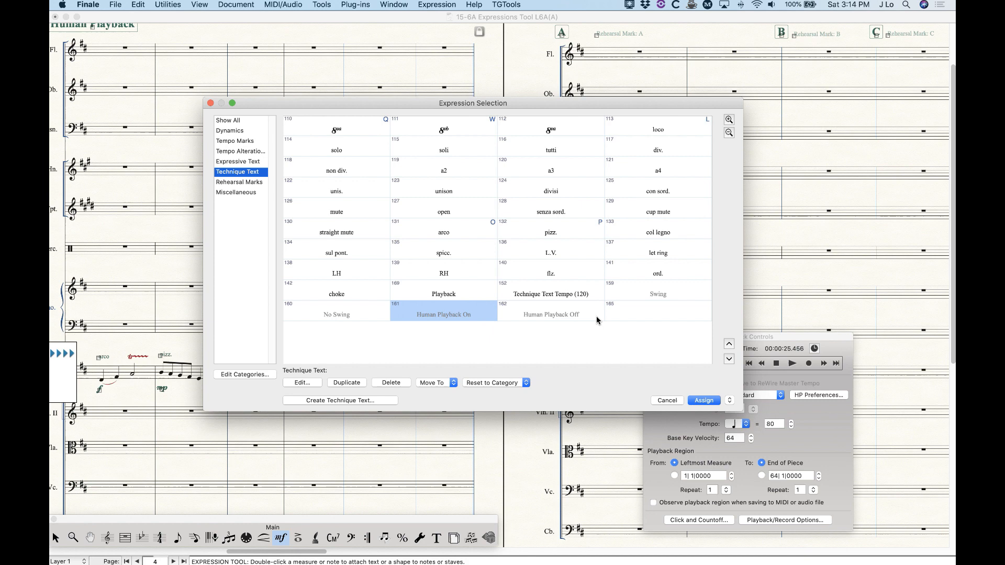
{"action": "left_click", "coordinate": [544, 316]}
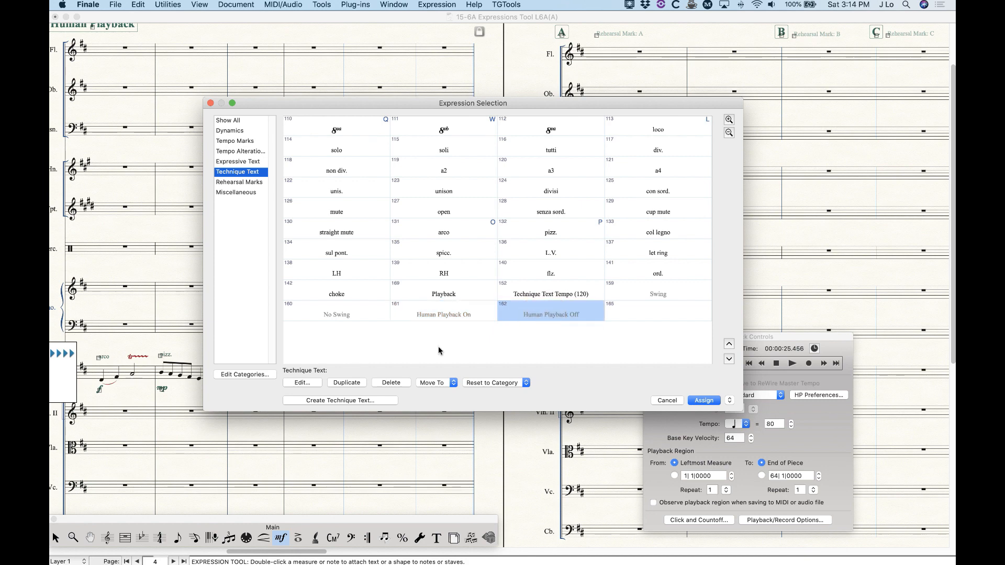
Examine the playback type and effect settings of the Human Playback Off expression in the Expression Designer
{"action": "left_click", "coordinate": [303, 383]}
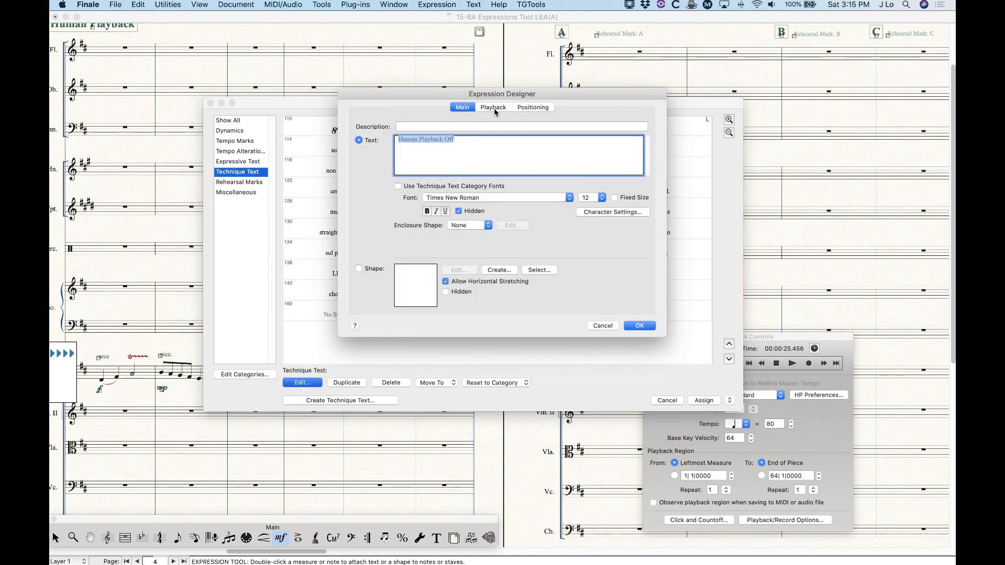
{"action": "left_click", "coordinate": [493, 107]}
{"action": "left_click", "coordinate": [414, 138]}
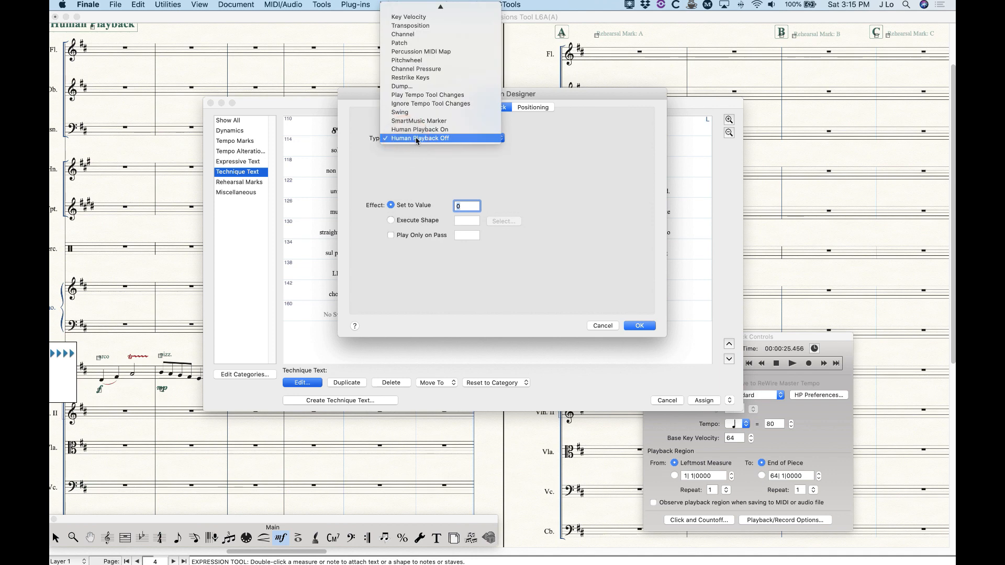
{"action": "left_click", "coordinate": [506, 192]}
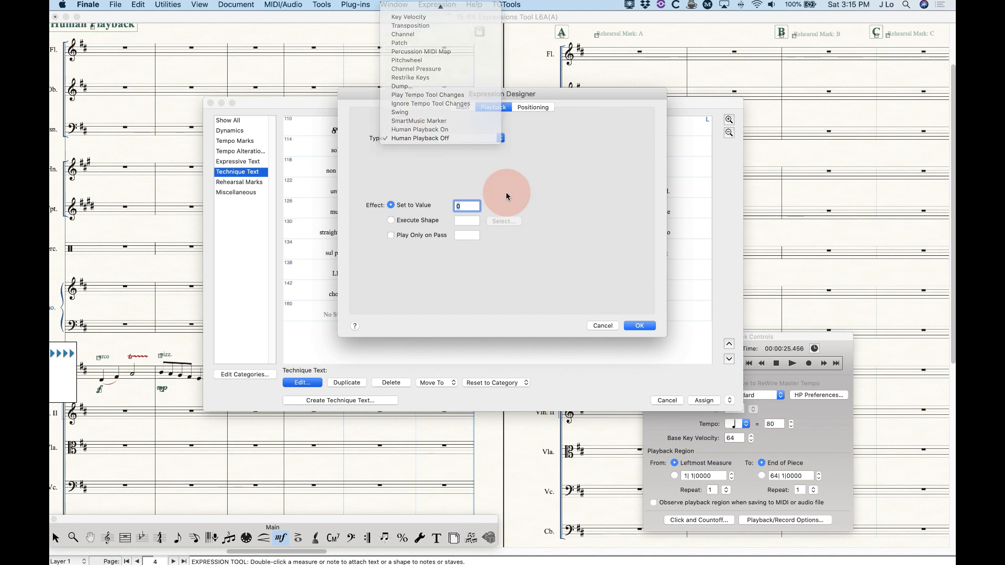
{"action": "left_click", "coordinate": [433, 139]}
{"action": "left_click", "coordinate": [567, 168]}
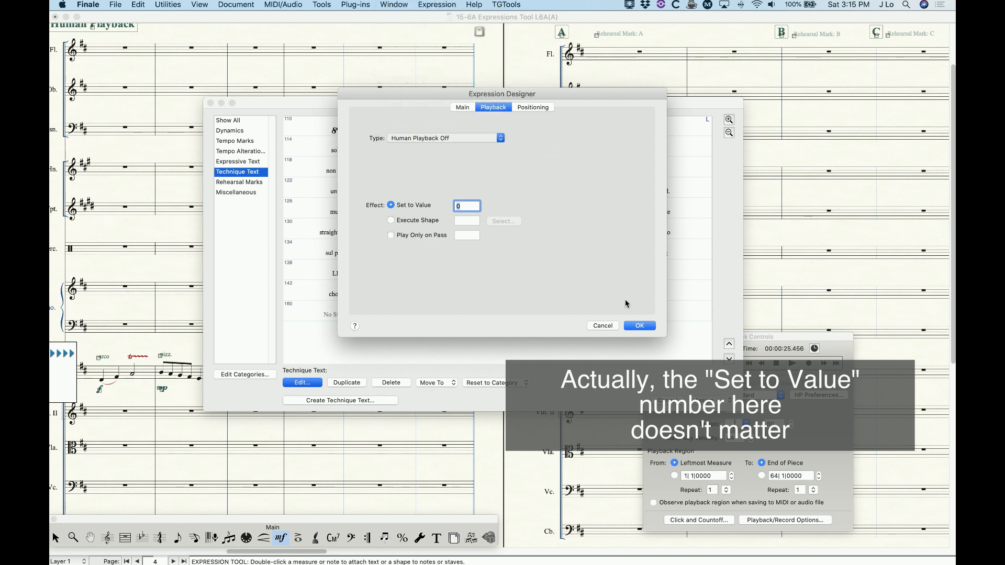
{"action": "left_click", "coordinate": [638, 327]}
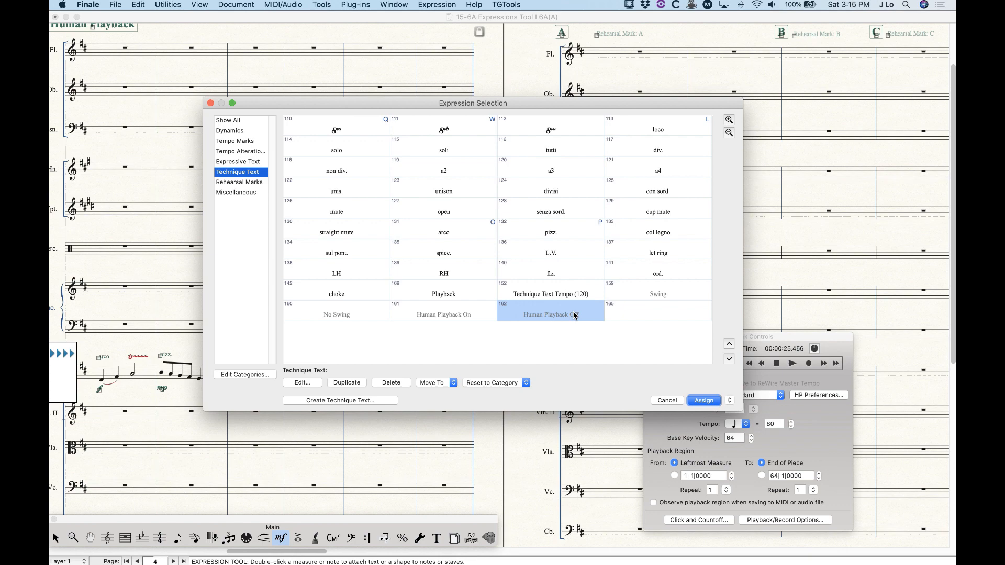
Assign Human Playback Off at measure 14 and Human Playback On at measure 17 of Violin I, positioning both above the arco marks
{"action": "double_click", "coordinate": [574, 315]}
{"action": "left_click_drag", "start_coordinate": [99, 358], "coordinate": [97, 348]}
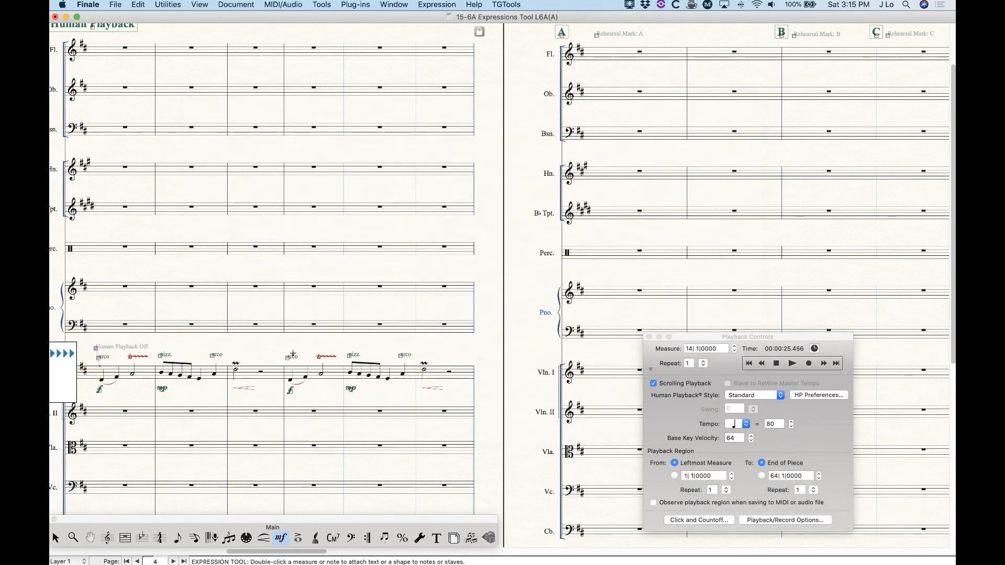
{"action": "double_click", "coordinate": [305, 366]}
{"action": "left_click", "coordinate": [458, 311]}
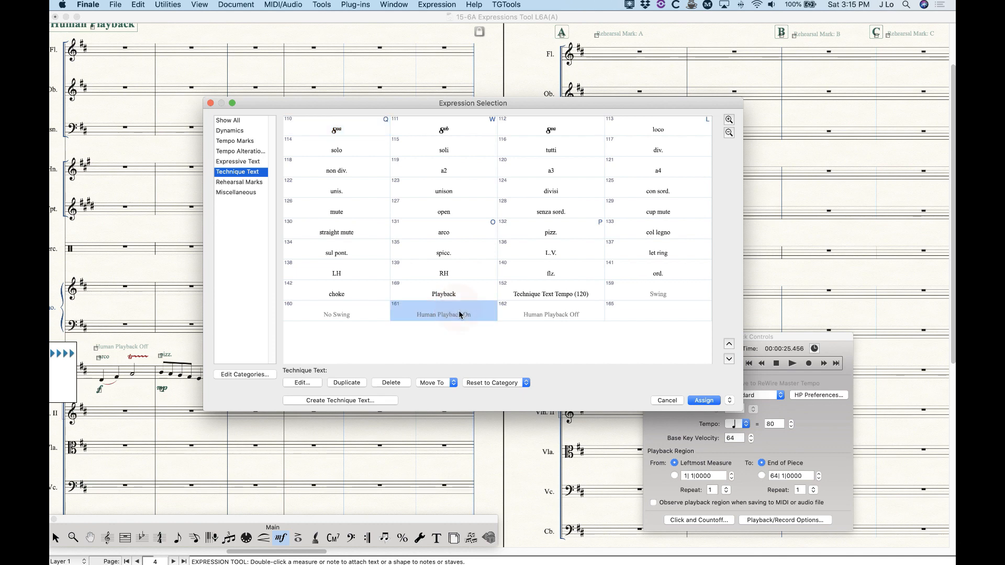
{"action": "double_click", "coordinate": [458, 311]}
{"action": "left_click_drag", "start_coordinate": [304, 356], "coordinate": [282, 349]}
Play back the Violin I passage from measure 14 with Human Playback Off followed by On, and stop in measure 19
{"action": "left_click", "coordinate": [778, 335]}
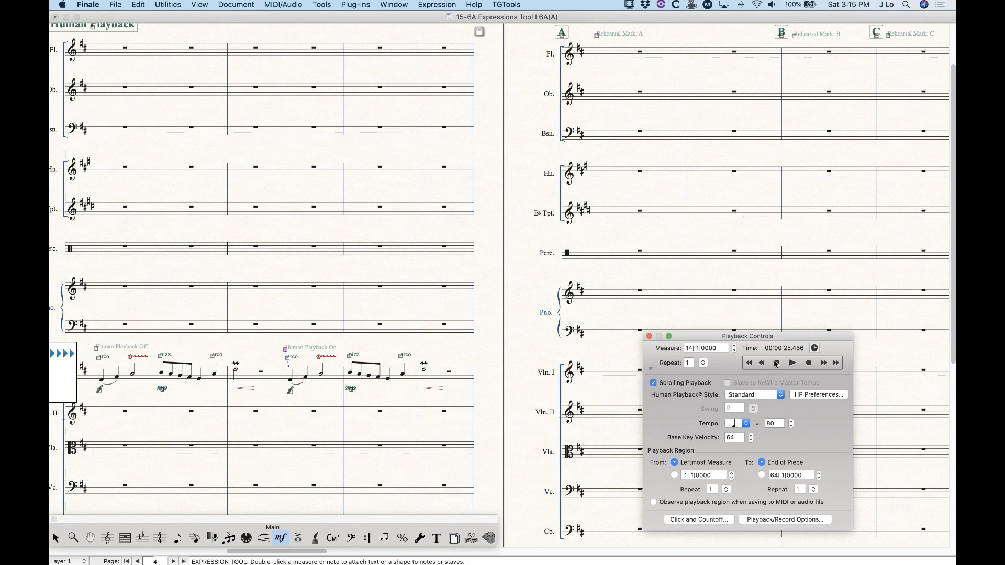
{"action": "left_click", "coordinate": [791, 363]}
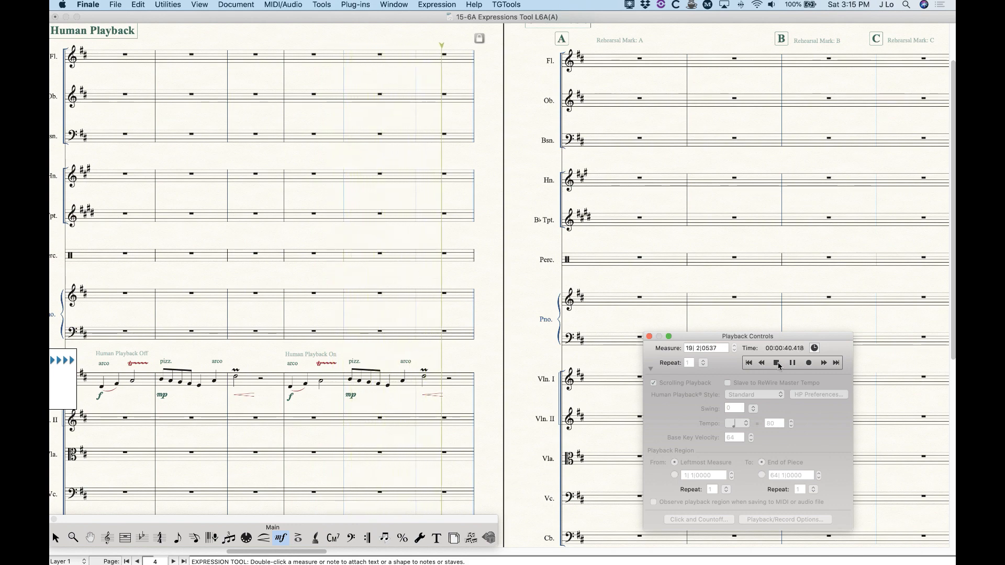
{"action": "left_click", "coordinate": [777, 364]}
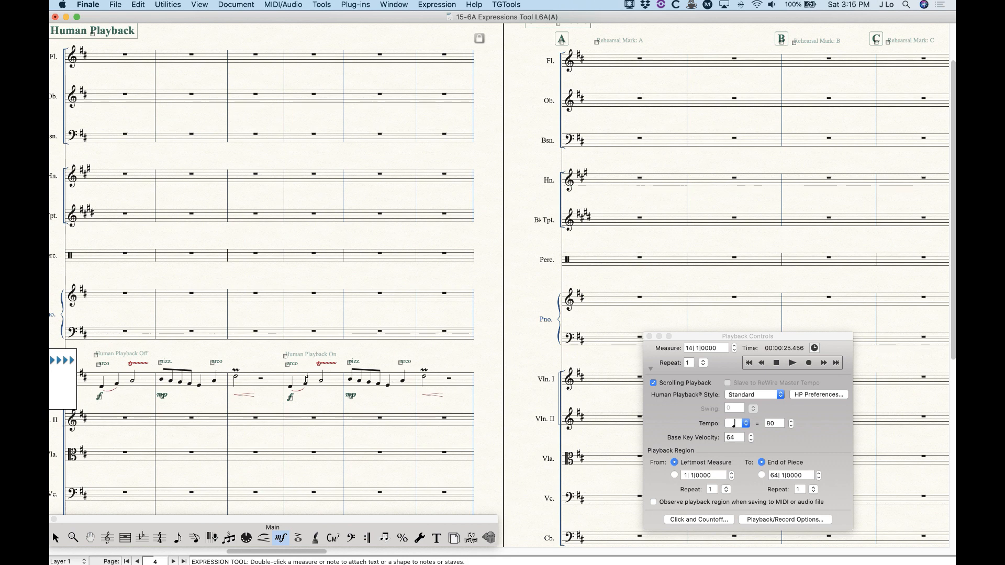
Delete the Human Playback Off expression at measure 14 and the Human Playback On expression at measure 17
{"action": "scroll", "coordinate": [277, 425], "scroll_direction": "left", "scroll_amount": 1}
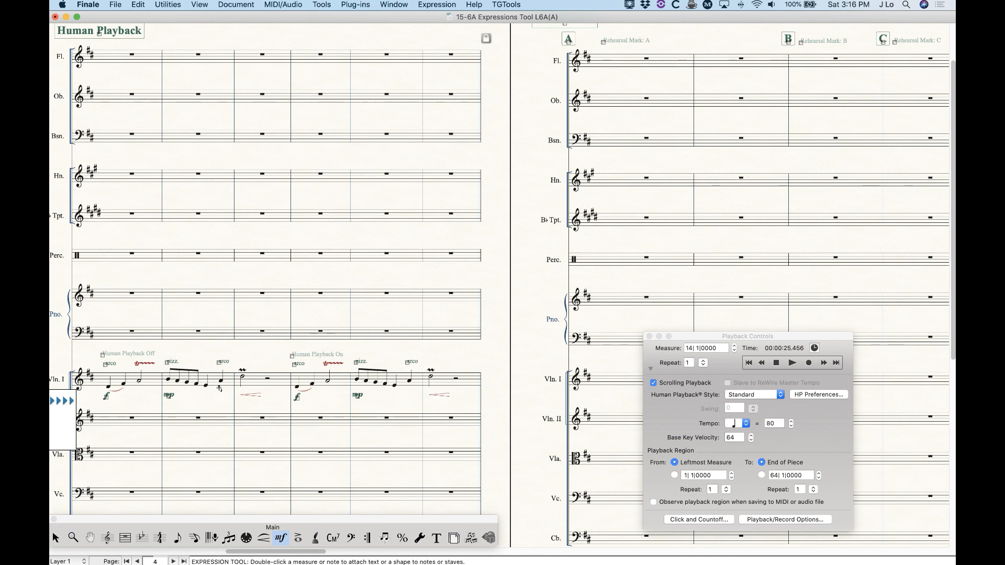
{"action": "left_click", "coordinate": [103, 354]}
{"action": "key", "text": "BackSpace"}
{"action": "left_click", "coordinate": [292, 357]}
{"action": "key", "text": "BackSpace"}
Assign the expressions in reverse order in Violin I: Human Playback On at measure 14 and Human Playback Off at measure 17
{"action": "double_click", "coordinate": [101, 358]}
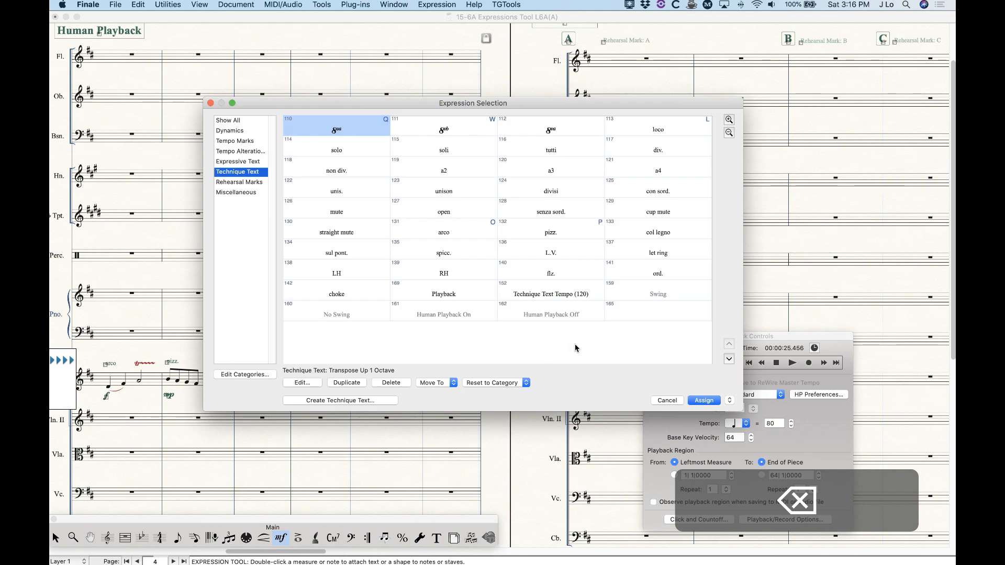
{"action": "double_click", "coordinate": [469, 319]}
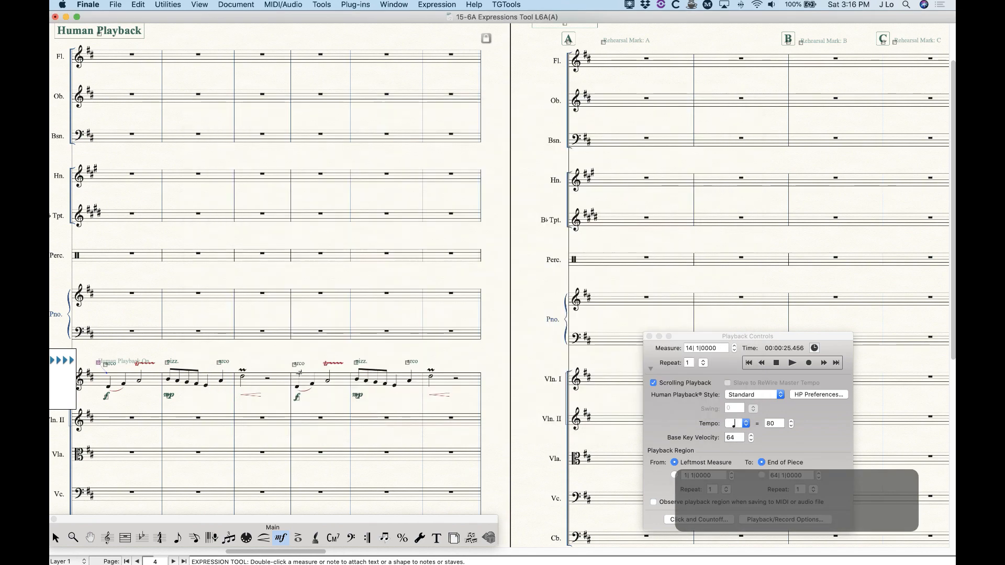
{"action": "double_click", "coordinate": [298, 358]}
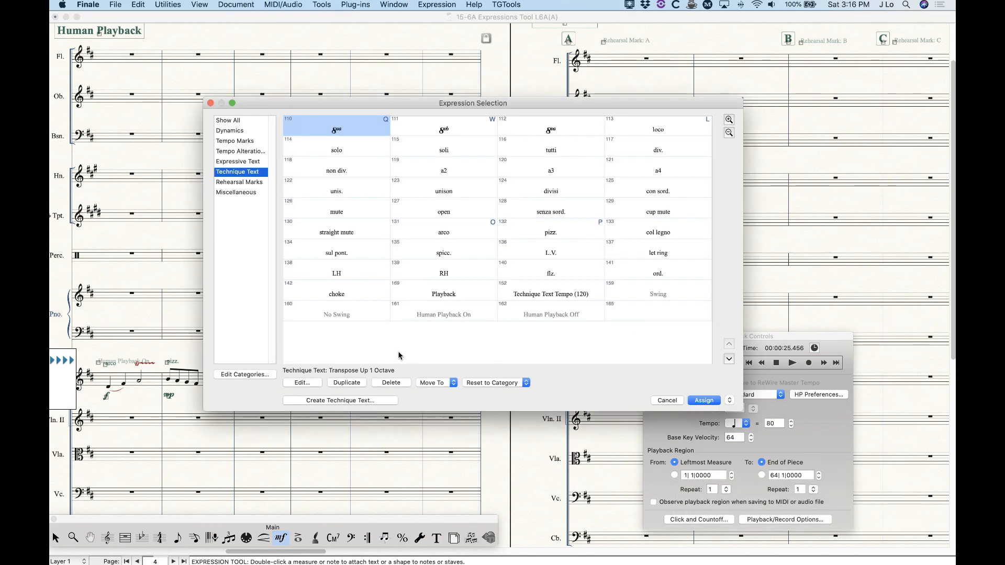
{"action": "double_click", "coordinate": [566, 316]}
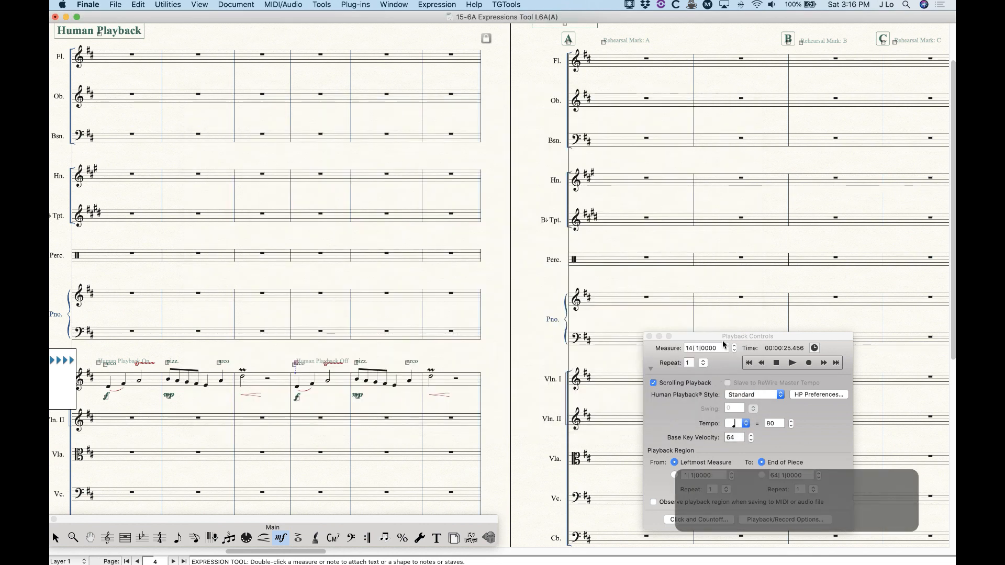
Set the Human Playback style to None, play back the Violin I passage from measure 14, and stop playback
{"action": "left_click", "coordinate": [782, 337]}
{"action": "left_click", "coordinate": [754, 394]}
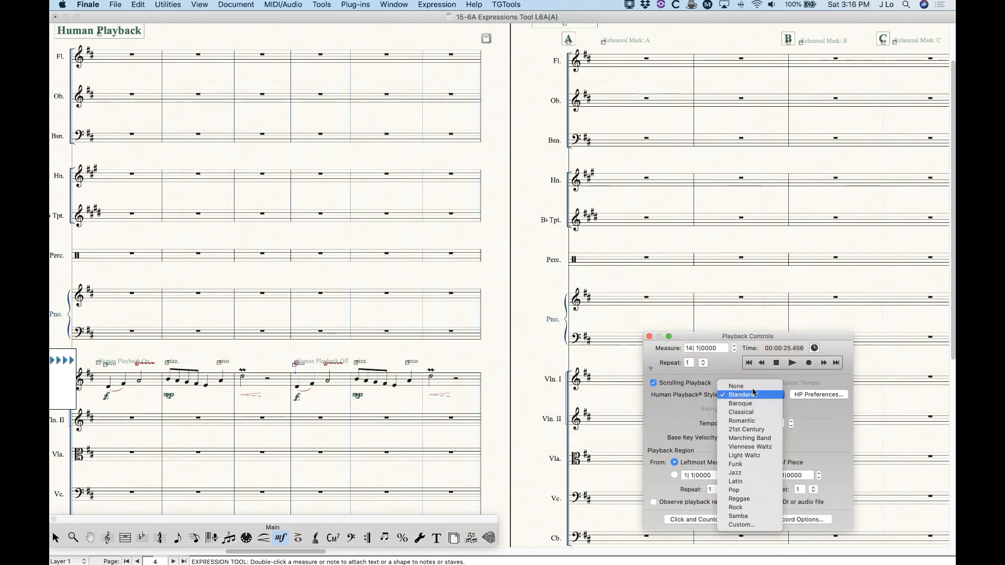
{"action": "left_click", "coordinate": [753, 390]}
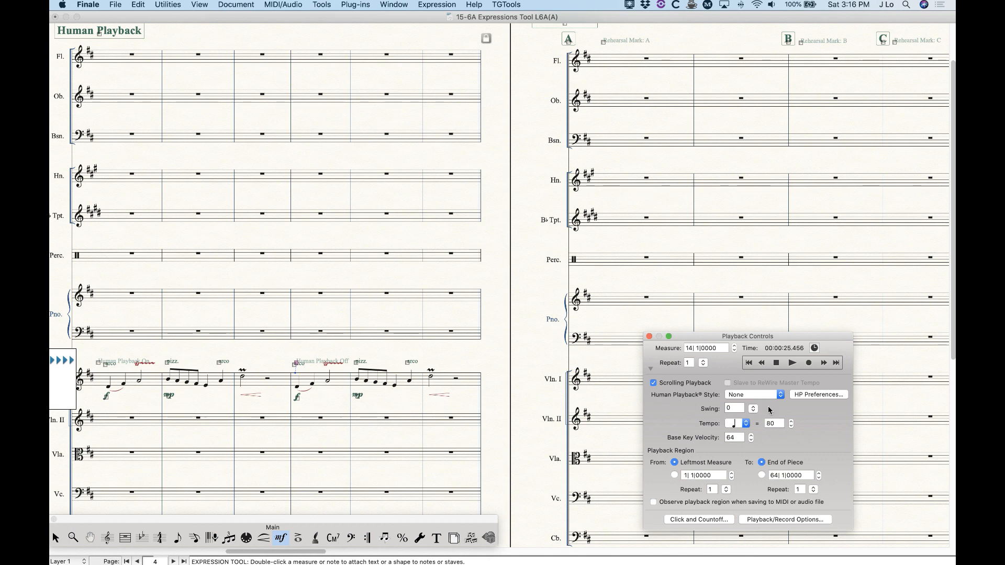
{"action": "left_click", "coordinate": [791, 363]}
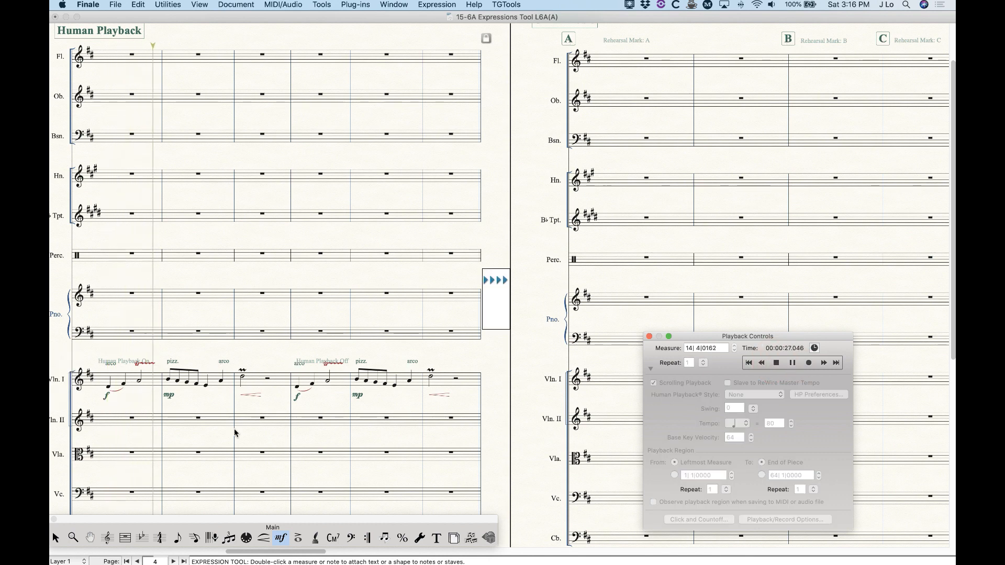
{"action": "left_click", "coordinate": [129, 362]}
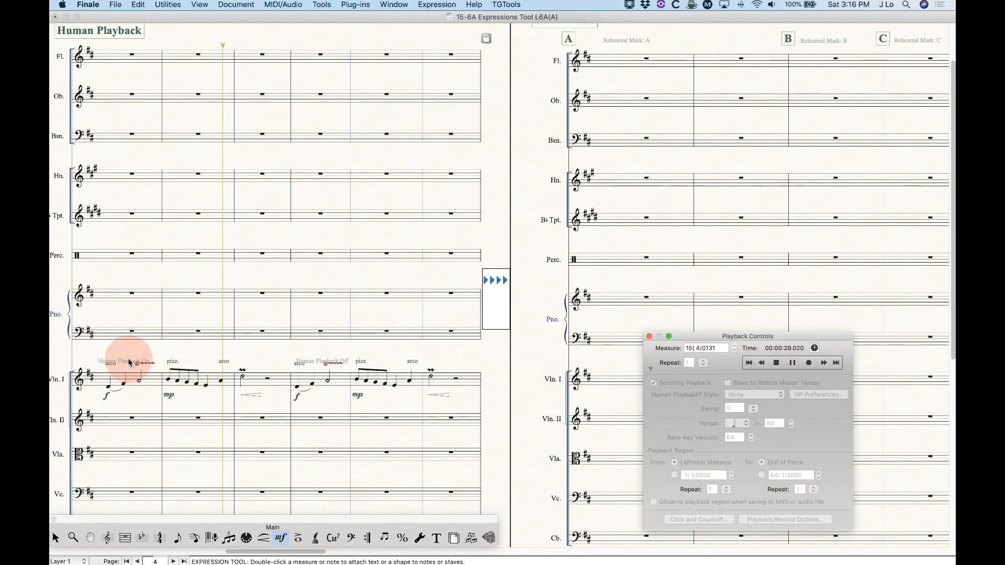
{"action": "left_click", "coordinate": [776, 363]}
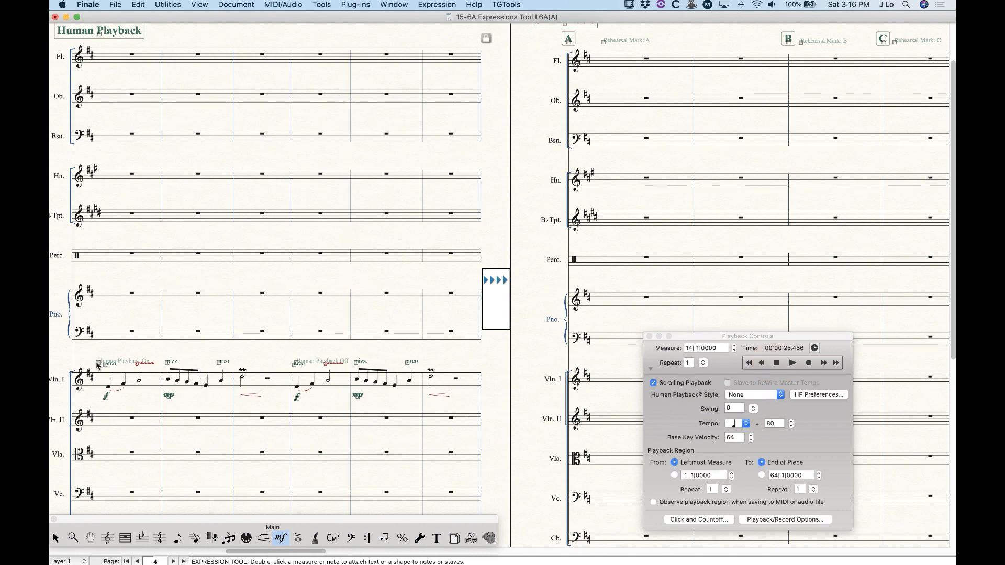
Delete the Human Playback On expression at measure 14 and the Human Playback Off expression at measure 17 of Violin I
{"action": "left_click_drag", "start_coordinate": [99, 362], "coordinate": [98, 358]}
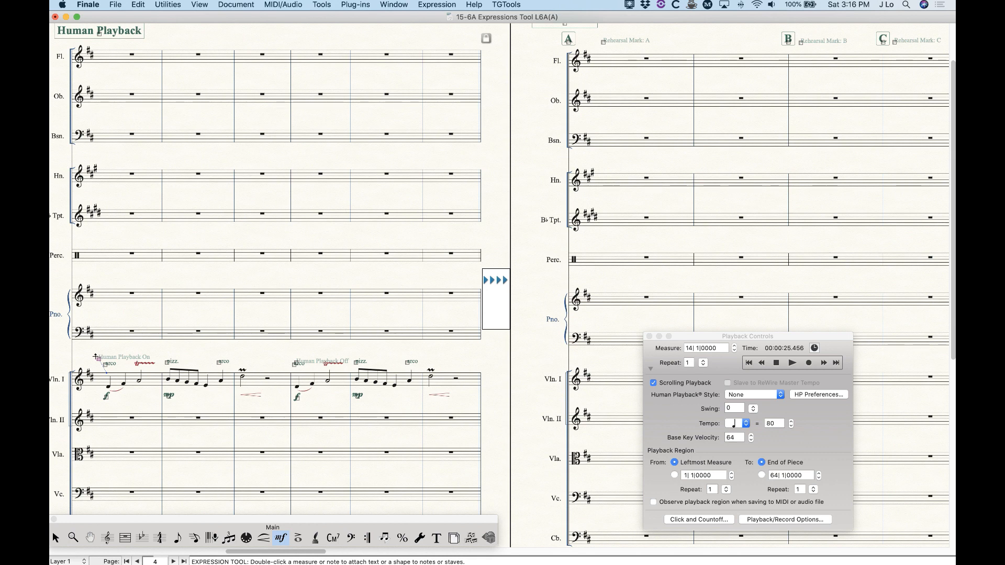
{"action": "key", "text": "BackSpace"}
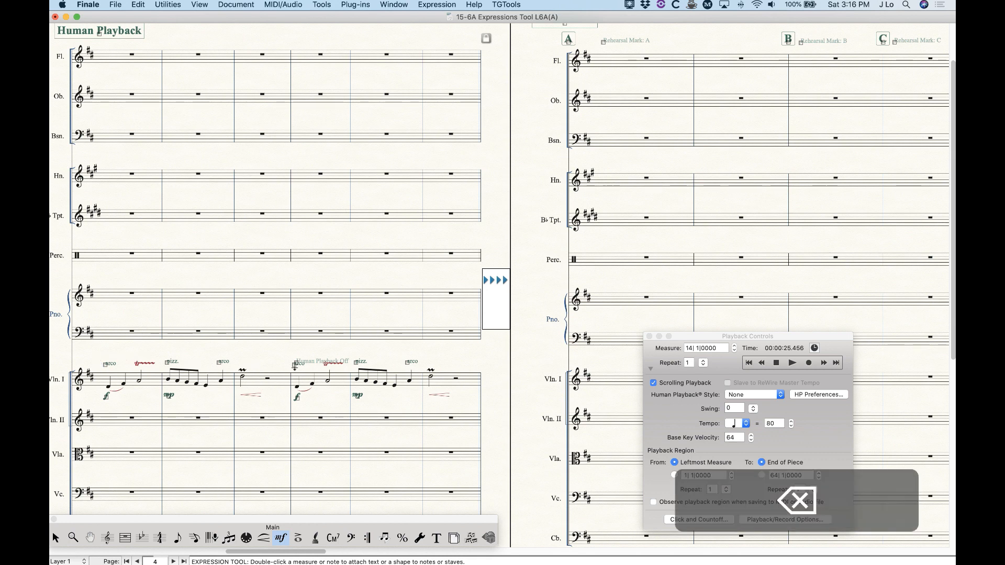
{"action": "left_click", "coordinate": [293, 360]}
{"action": "key", "text": "BackSpace"}
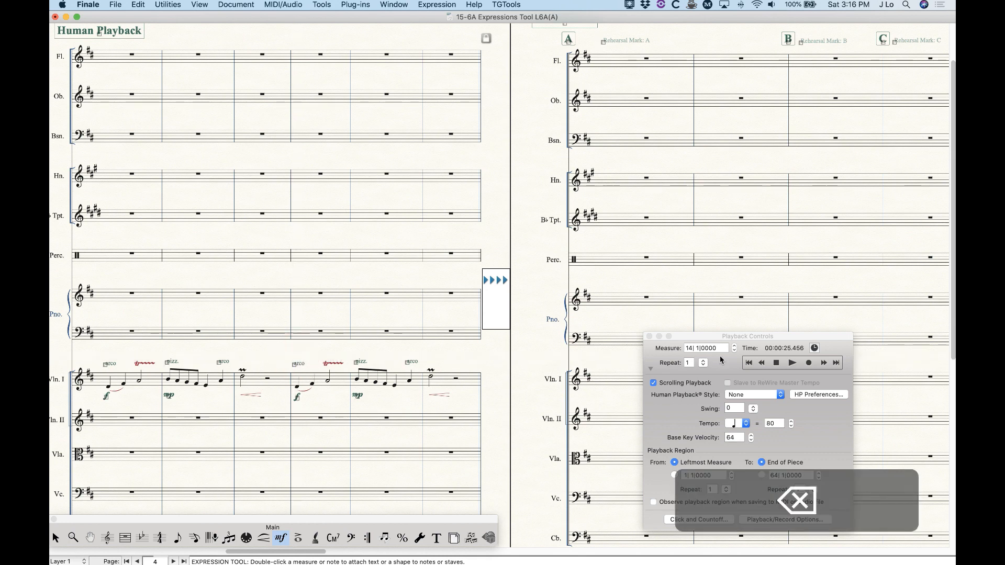
Set the Human Playback style in the Playback Controls to Standard
{"action": "left_click", "coordinate": [769, 340]}
{"action": "left_click", "coordinate": [761, 396]}
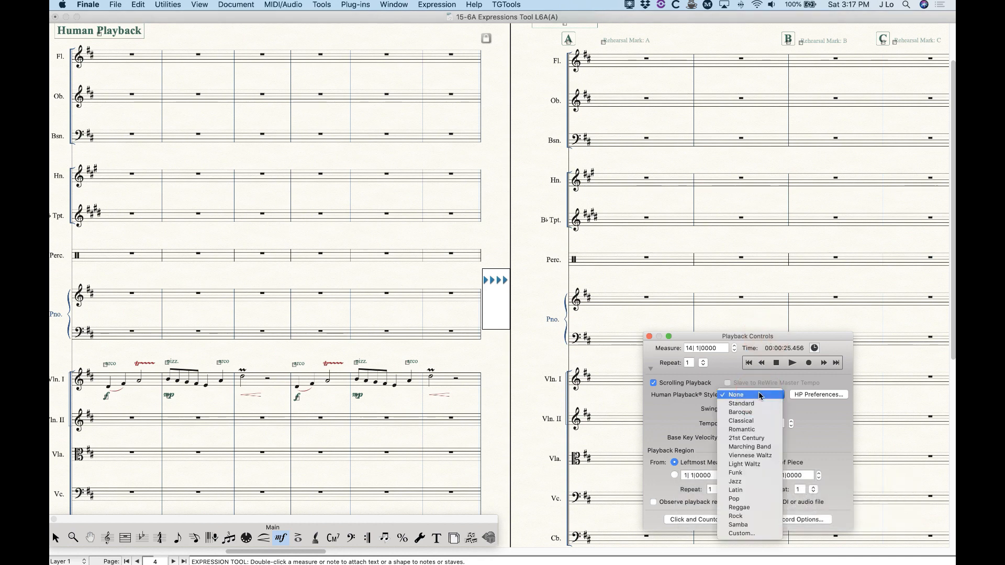
{"action": "left_click", "coordinate": [756, 404]}
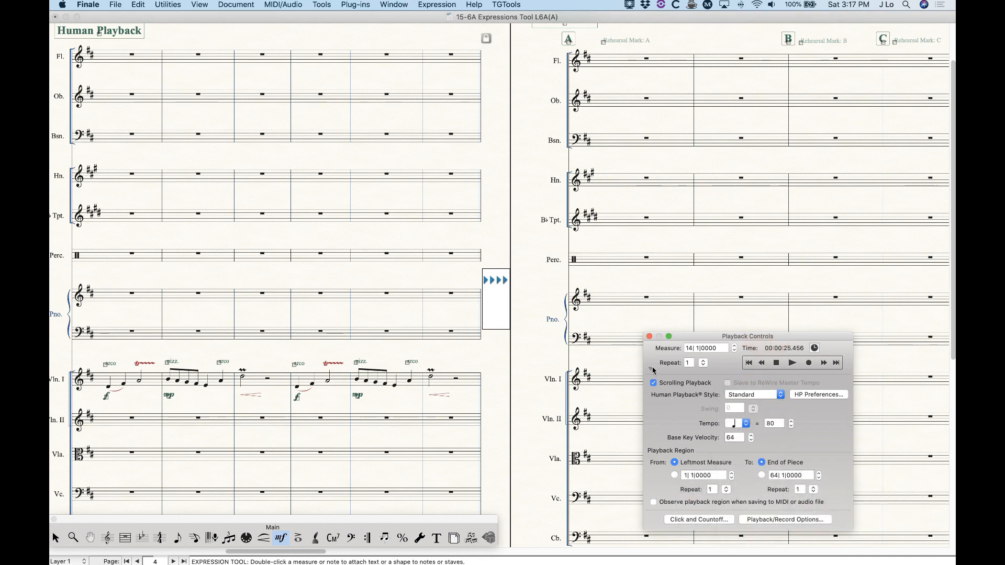
Move the Playback Controls over the middle of the score and alternate the Human Playback style between Jazz and Standard to compare their Swing settings
{"action": "left_click_drag", "start_coordinate": [754, 341], "coordinate": [477, 174]}
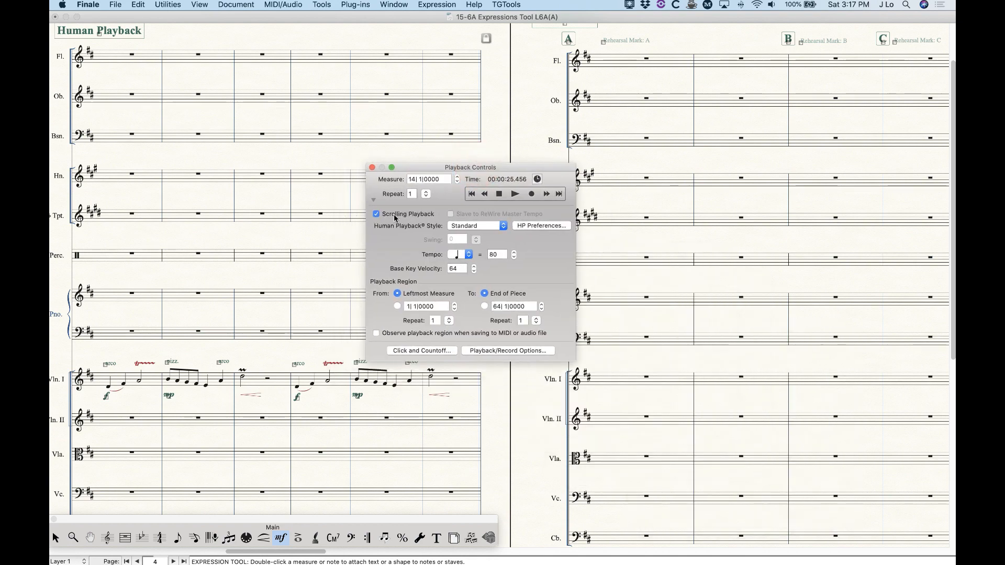
{"action": "left_click", "coordinate": [467, 226]}
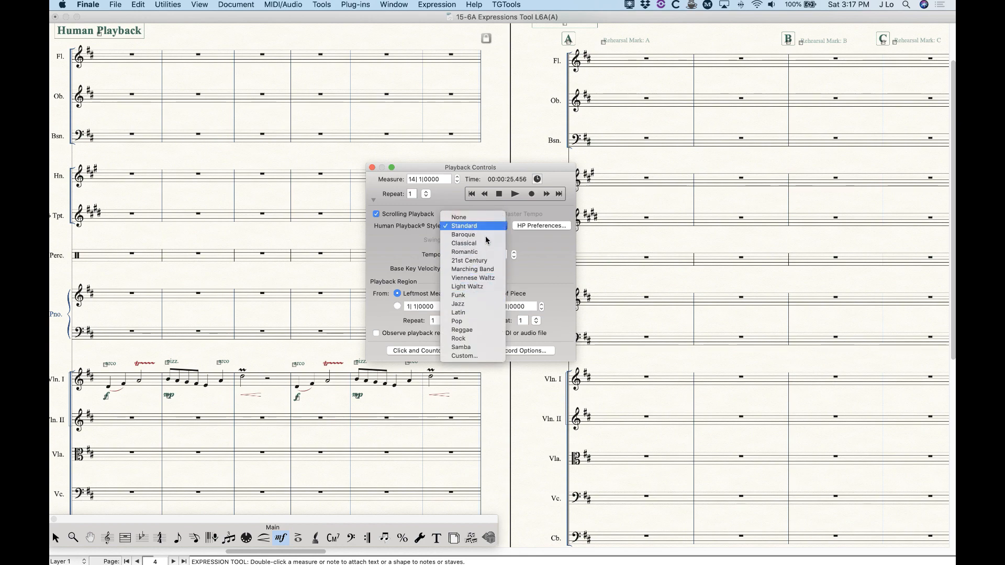
{"action": "left_click", "coordinate": [464, 309]}
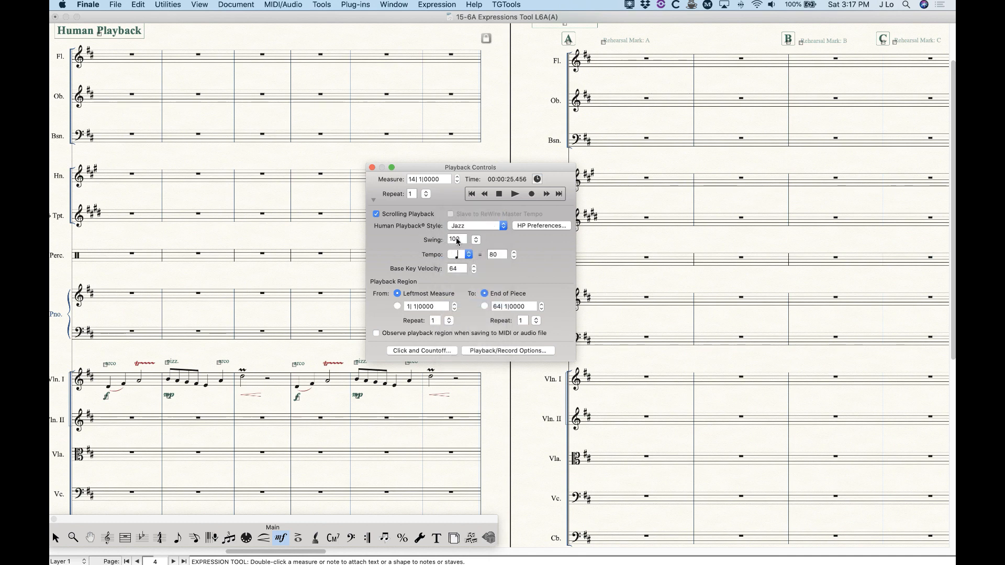
{"action": "left_click", "coordinate": [483, 226]}
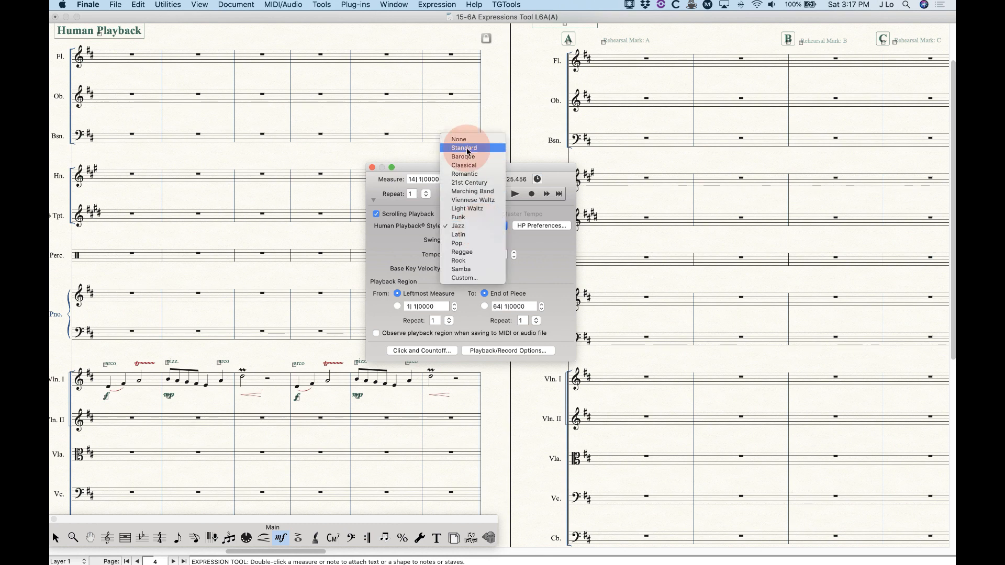
{"action": "left_click", "coordinate": [464, 148]}
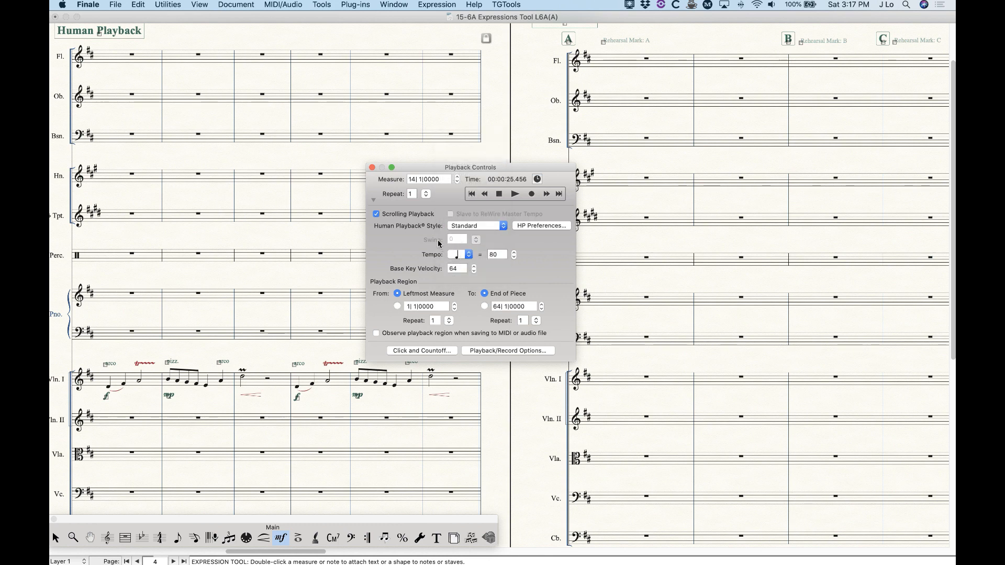
{"action": "left_click", "coordinate": [473, 228]}
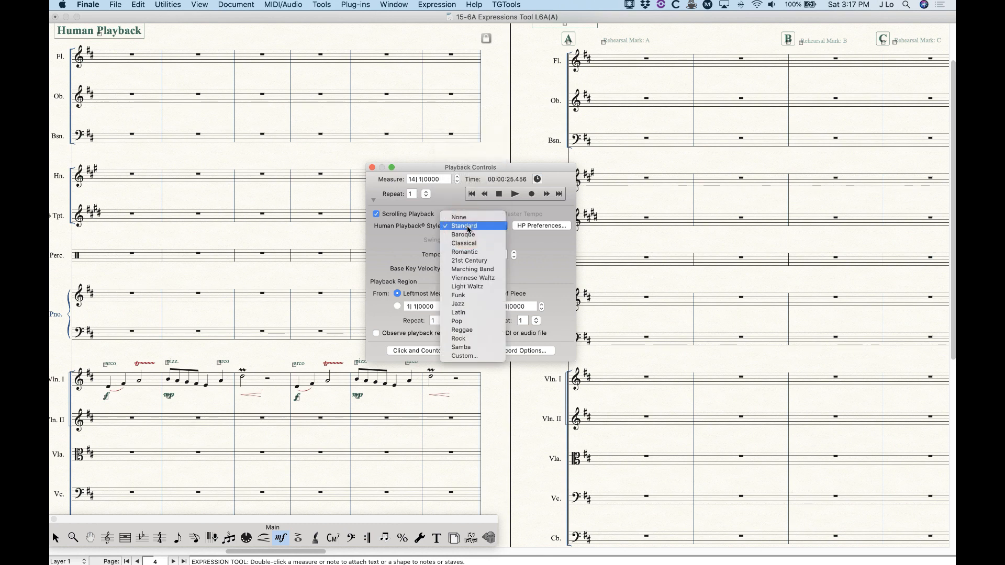
{"action": "left_click", "coordinate": [476, 303]}
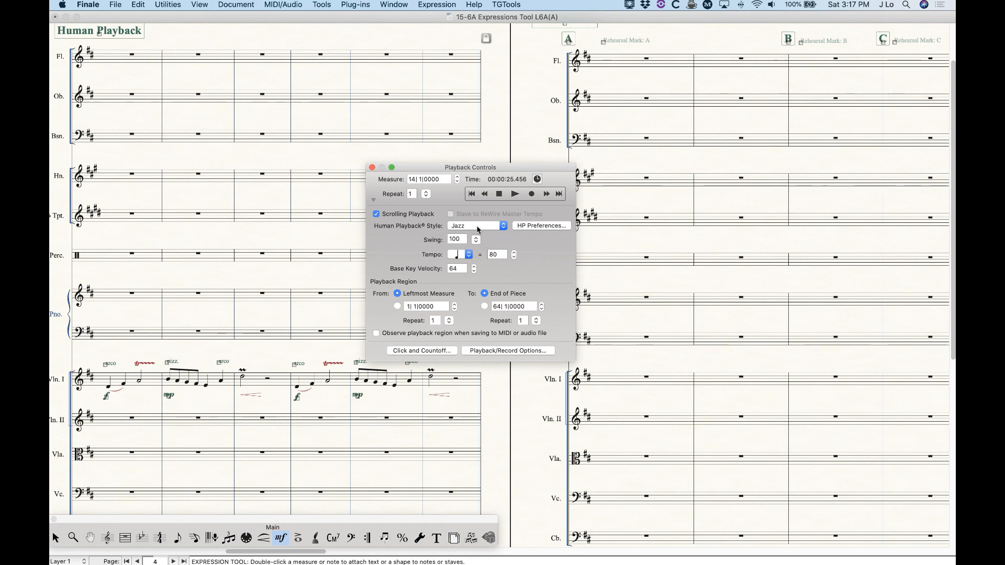
{"action": "left_click", "coordinate": [477, 229]}
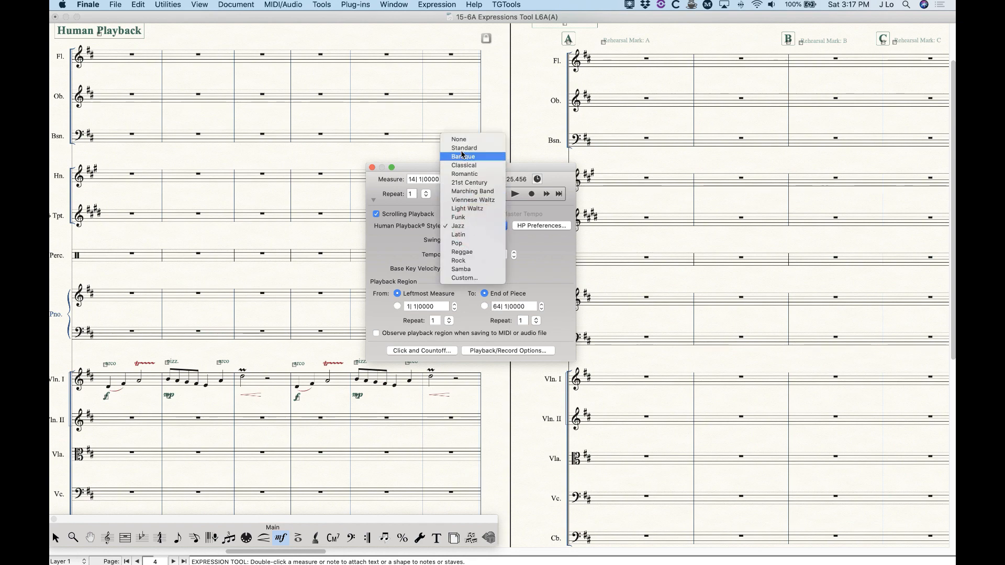
{"action": "left_click", "coordinate": [462, 149]}
Switch the Human Playback style to Jazz once more, examine its Swing setting, and return the style to Standard
{"action": "left_click", "coordinate": [474, 229]}
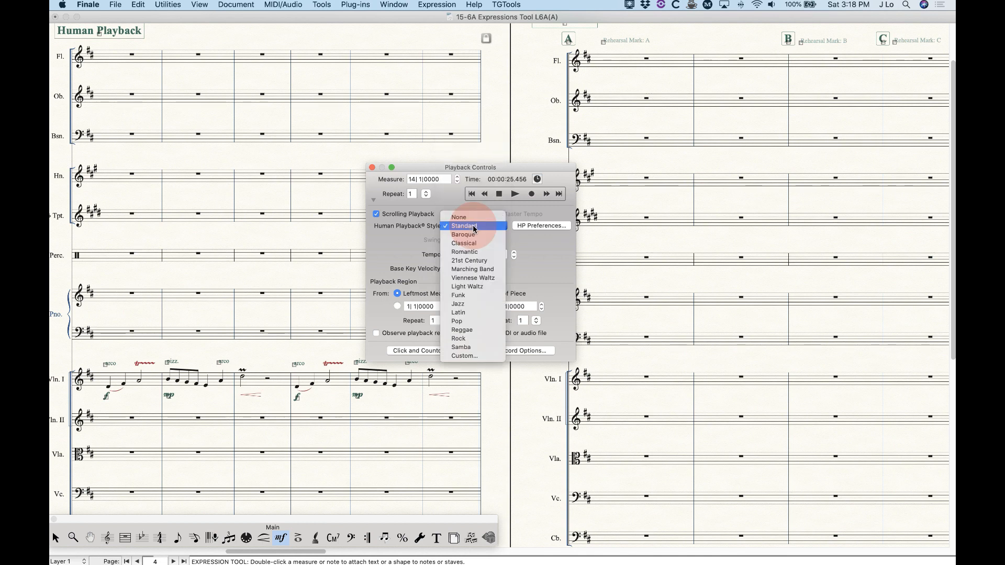
{"action": "left_click", "coordinate": [459, 303]}
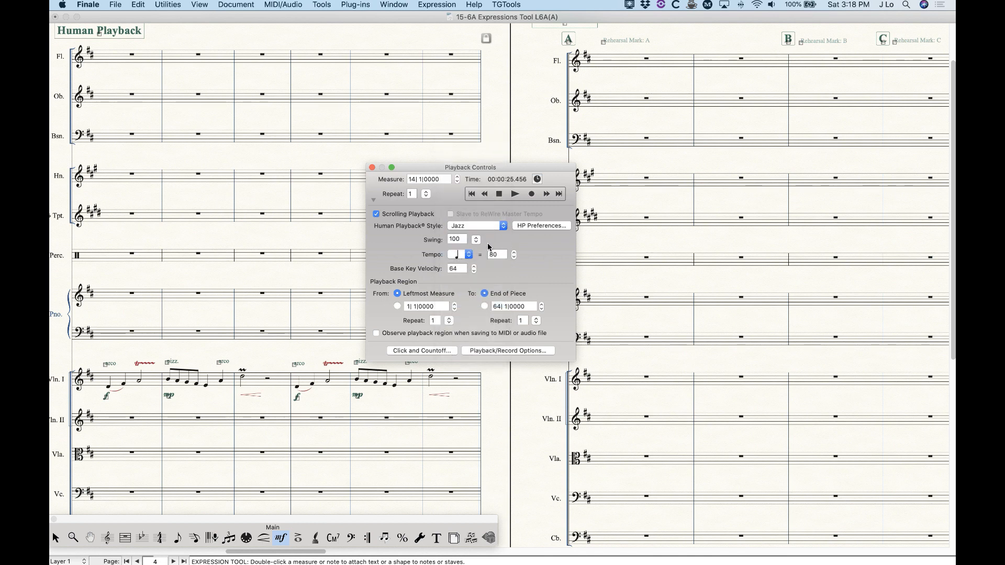
{"action": "left_click", "coordinate": [479, 242]}
{"action": "left_click", "coordinate": [481, 224]}
{"action": "left_click", "coordinate": [475, 240]}
{"action": "left_click", "coordinate": [473, 254]}
{"action": "left_click", "coordinate": [470, 226]}
{"action": "left_click", "coordinate": [465, 148]}
Collapse the Playback Controls to their compact form and place the window beside the Main tool palette
{"action": "left_click_drag", "start_coordinate": [431, 167], "coordinate": [584, 265]}
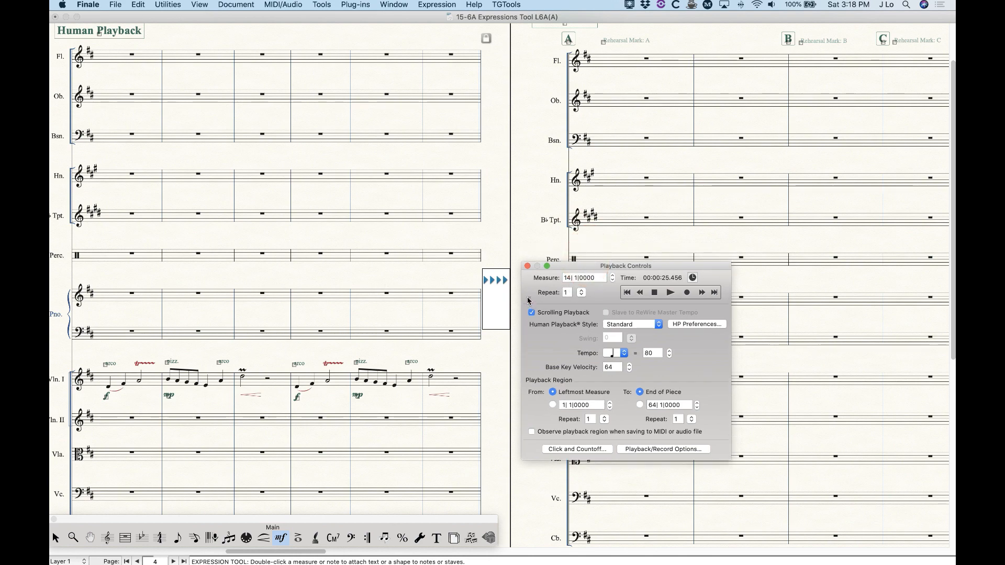
{"action": "left_click", "coordinate": [528, 300]}
{"action": "left_click_drag", "start_coordinate": [579, 268], "coordinate": [564, 510]}
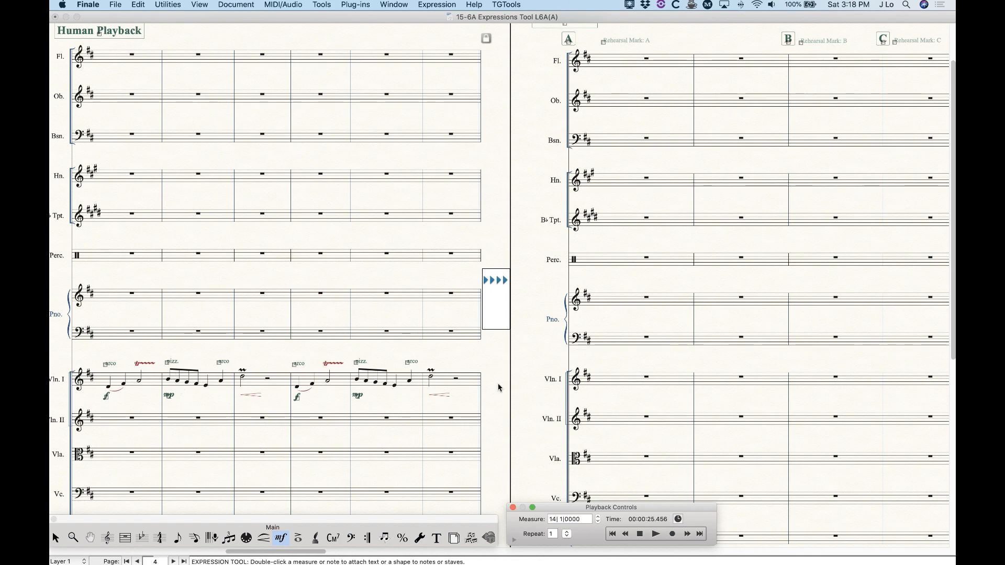
Move and expand the Playback Controls to show their settings, collapse them, and return the window beside the Main palette
{"action": "left_click_drag", "start_coordinate": [647, 508], "coordinate": [720, 368]}
{"action": "left_click", "coordinate": [586, 402]}
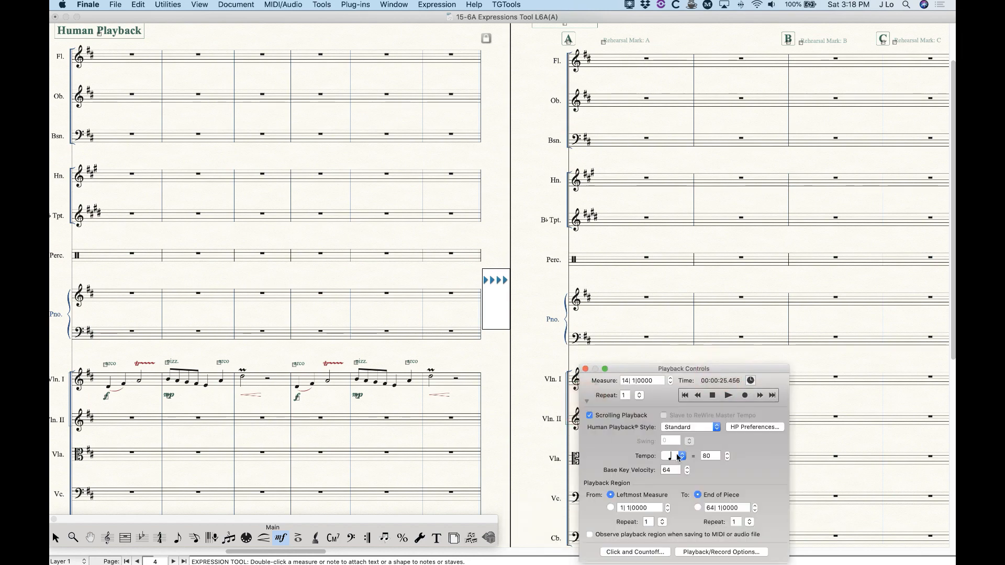
{"action": "left_click", "coordinate": [587, 401]}
{"action": "left_click_drag", "start_coordinate": [631, 375], "coordinate": [560, 510]}
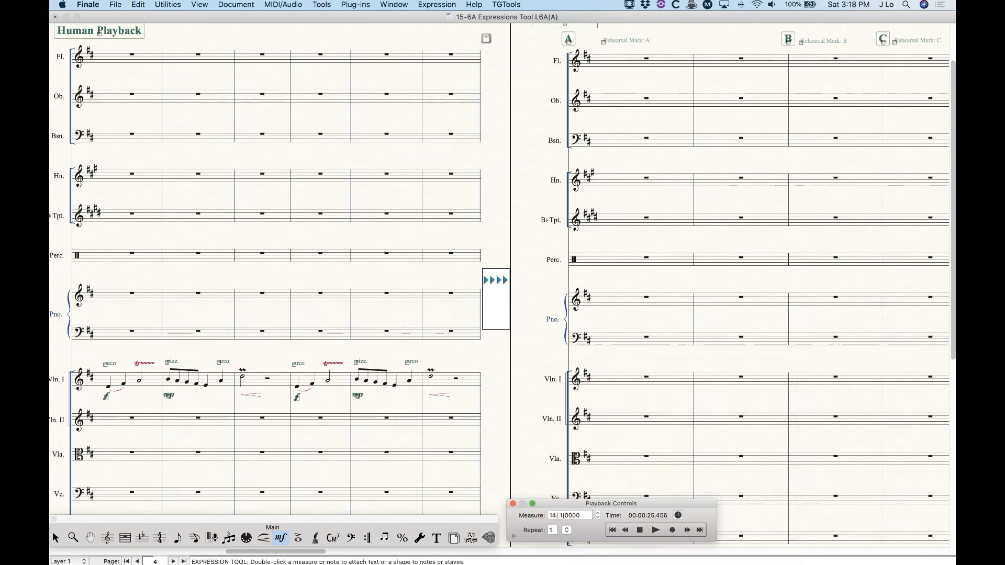
Open the Technique Text expression "Playback" for editing from the flute measure at rehearsal mark A and set its playback type to SmartMusic Marker
{"action": "scroll", "coordinate": [417, 394], "scroll_direction": "right", "scroll_amount": 10}
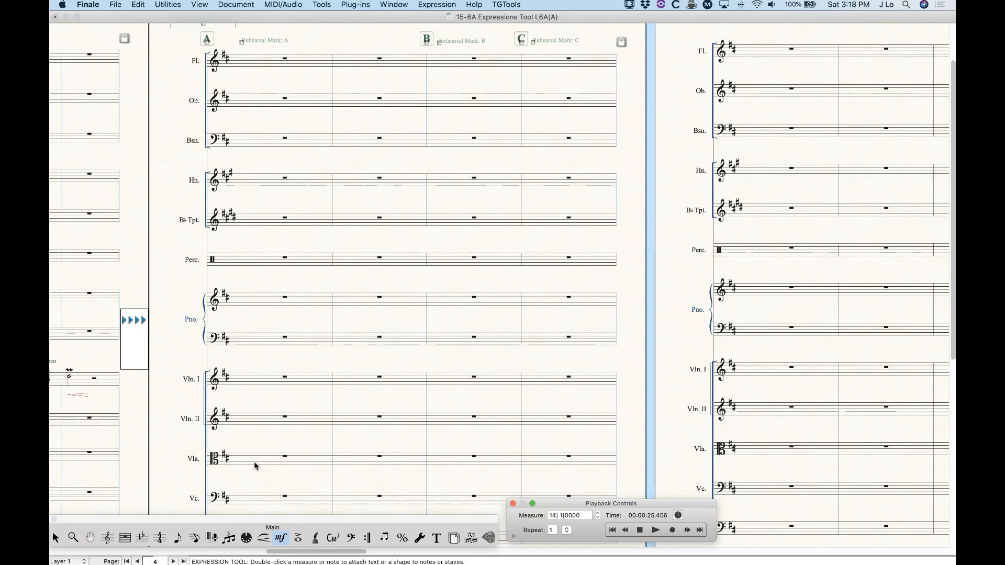
{"action": "double_click", "coordinate": [293, 47]}
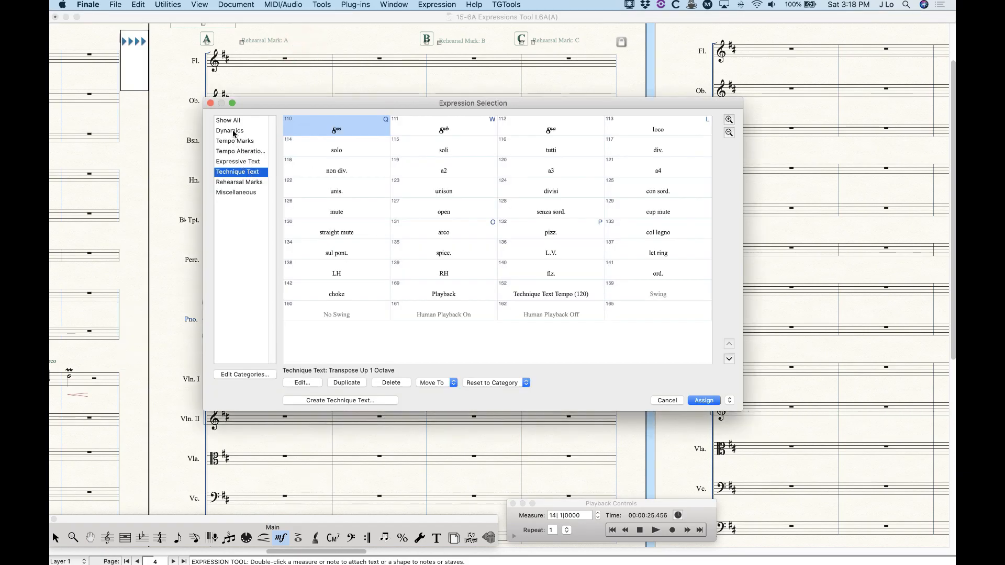
{"action": "left_click", "coordinate": [464, 292]}
{"action": "left_click", "coordinate": [303, 383]}
{"action": "left_click", "coordinate": [492, 107]}
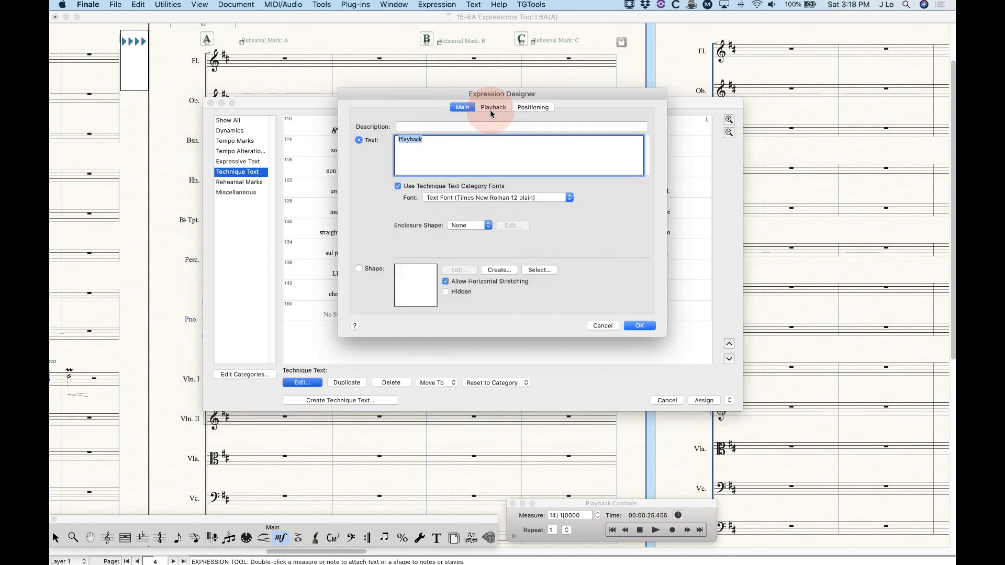
{"action": "left_click", "coordinate": [429, 139]}
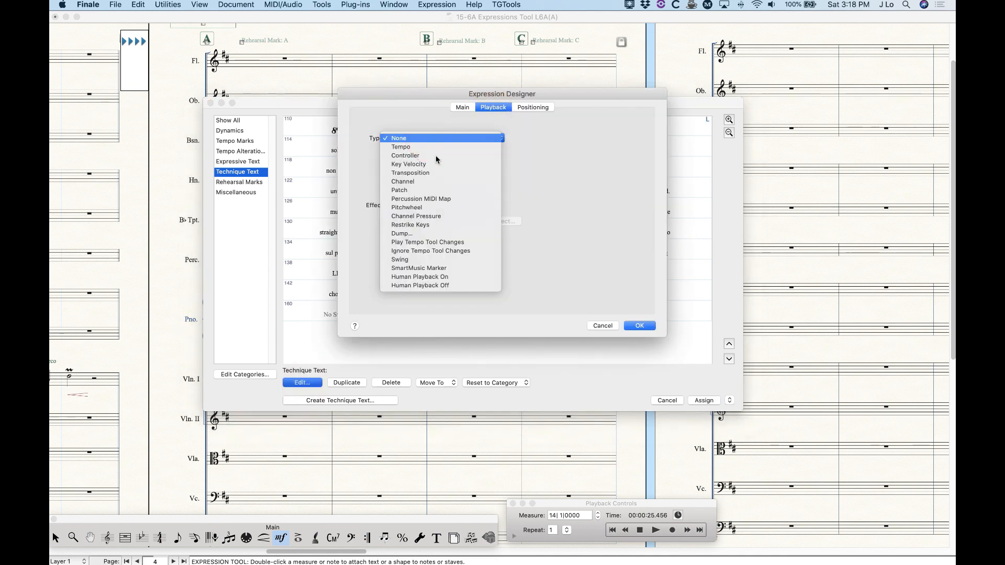
{"action": "left_click", "coordinate": [428, 267]}
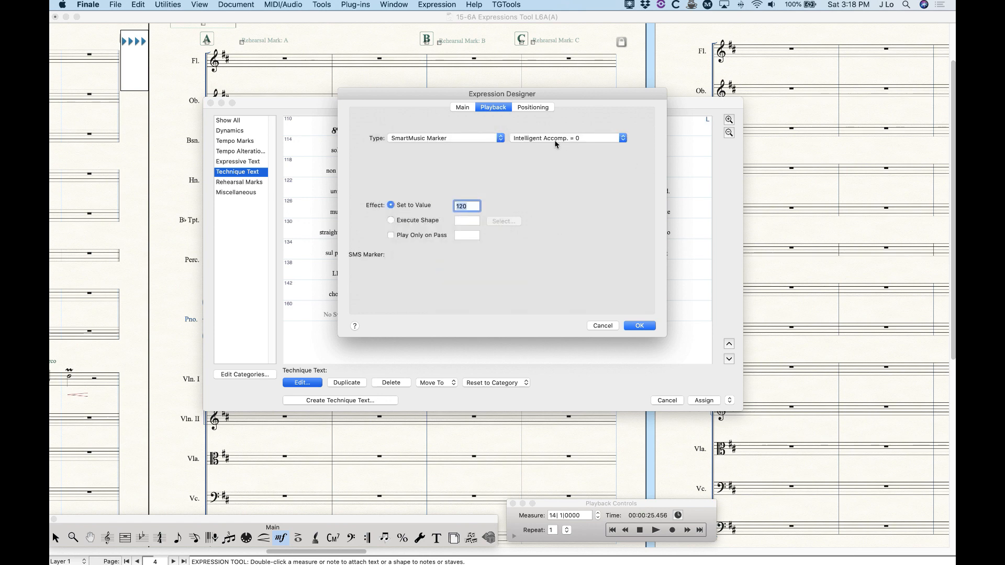
Examine the available SmartMusic Marker options, and cancel both the expression edit and the expression selection
{"action": "left_click", "coordinate": [554, 140]}
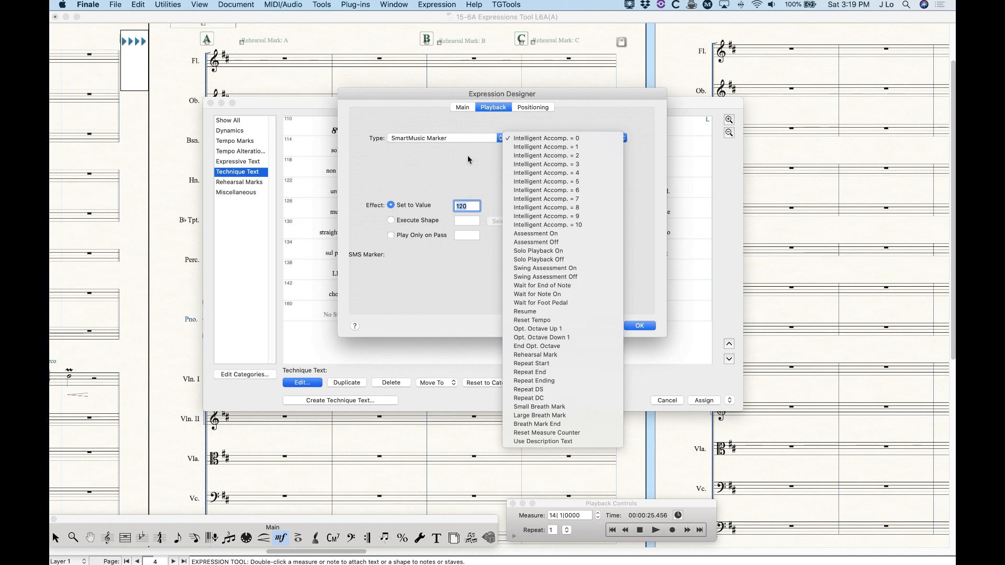
{"action": "left_click", "coordinate": [410, 172]}
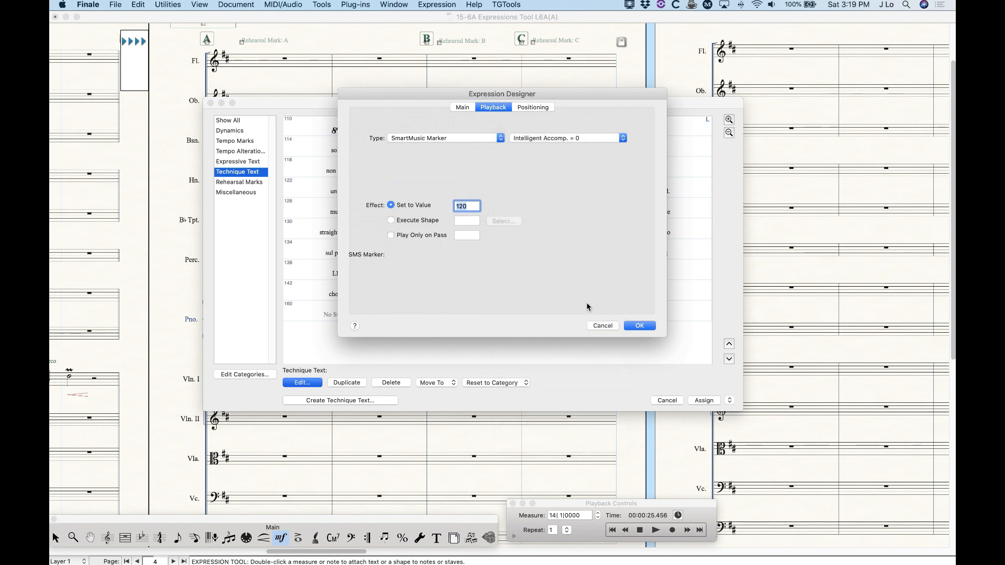
{"action": "left_click", "coordinate": [603, 325]}
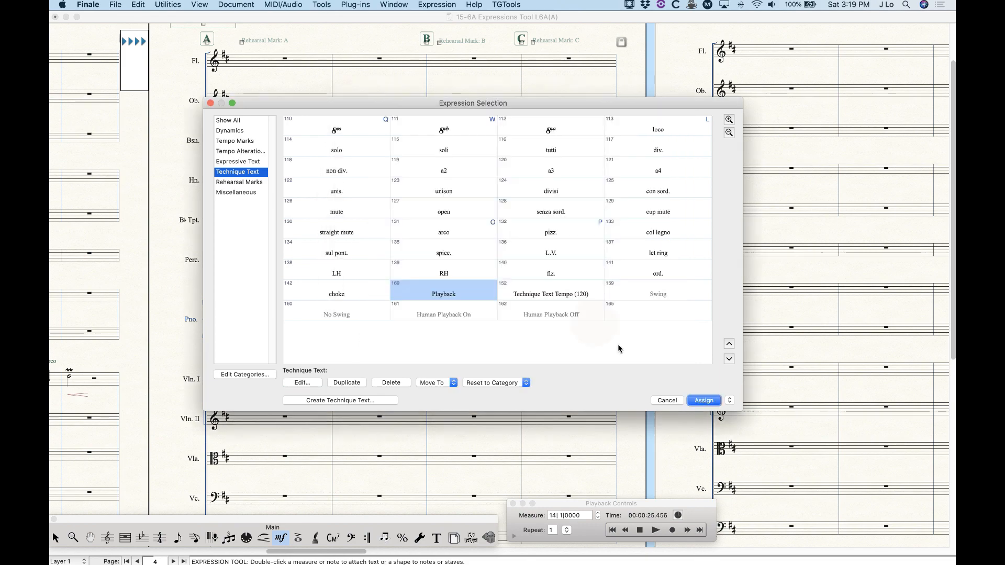
{"action": "left_click", "coordinate": [667, 401]}
Select the flute measure at rehearsal mark A with the Selection tool and open the SmartMusic Markers utility
{"action": "left_click", "coordinate": [55, 538]}
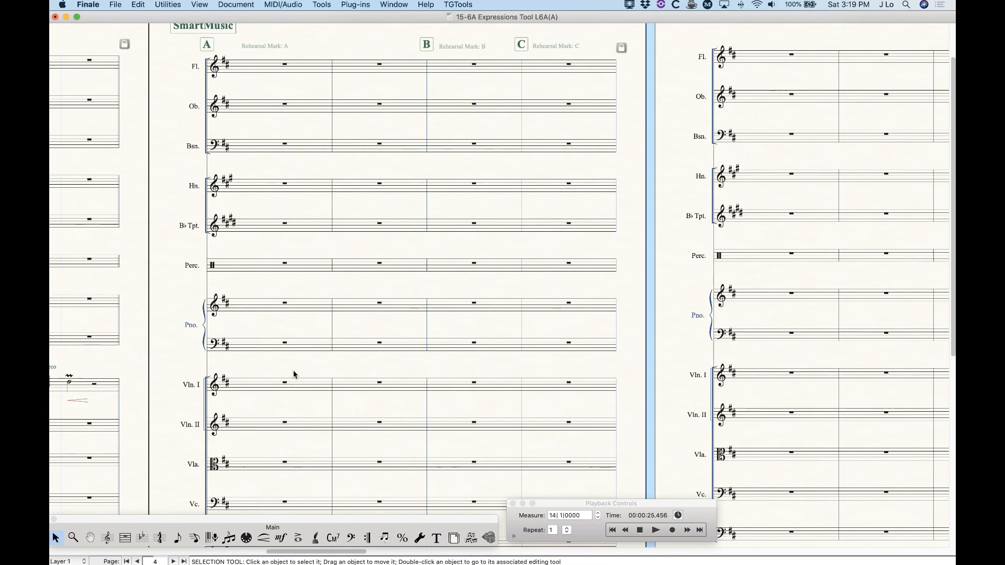
{"action": "scroll", "coordinate": [293, 374], "scroll_direction": "up", "scroll_amount": 3}
{"action": "left_click", "coordinate": [289, 124]}
{"action": "left_click", "coordinate": [168, 5]}
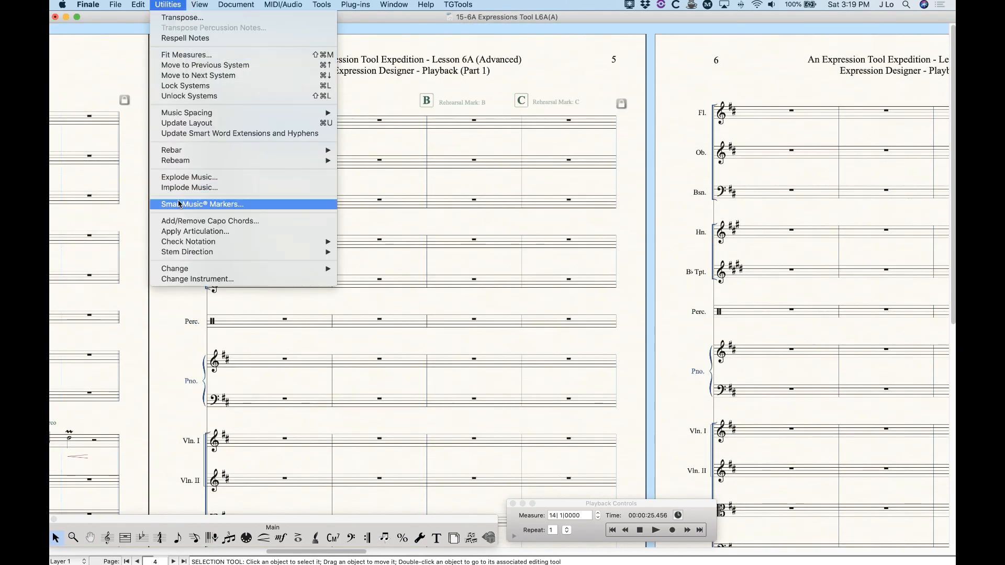
{"action": "left_click", "coordinate": [209, 205]}
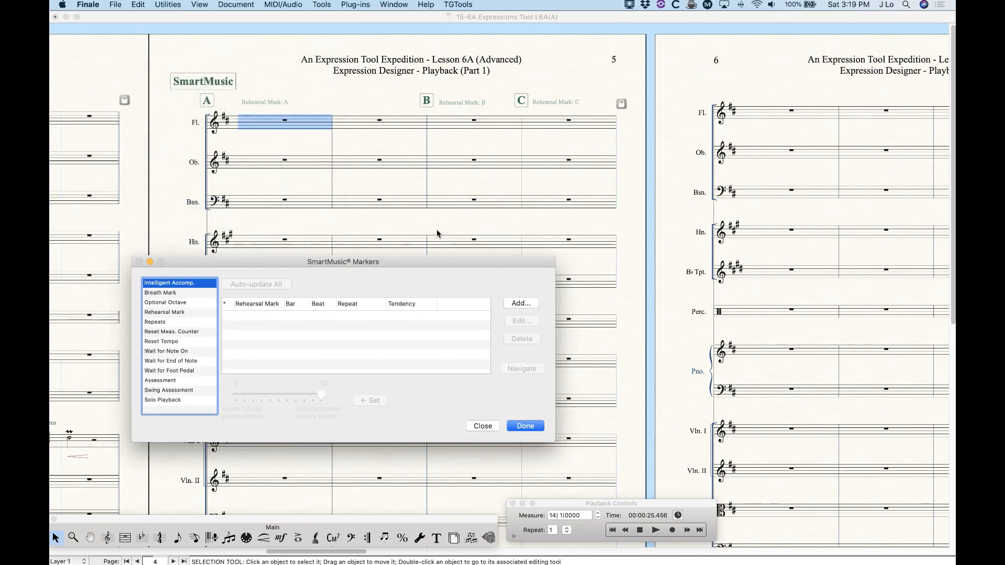
Examine the Breath Mark, Optional Octave, Repeats and Wait for Note On categories in the SmartMusic Markers dialog, and close it without adding markers
{"action": "left_click_drag", "start_coordinate": [400, 261], "coordinate": [543, 168]}
{"action": "left_click", "coordinate": [298, 203]}
{"action": "left_click", "coordinate": [300, 210]}
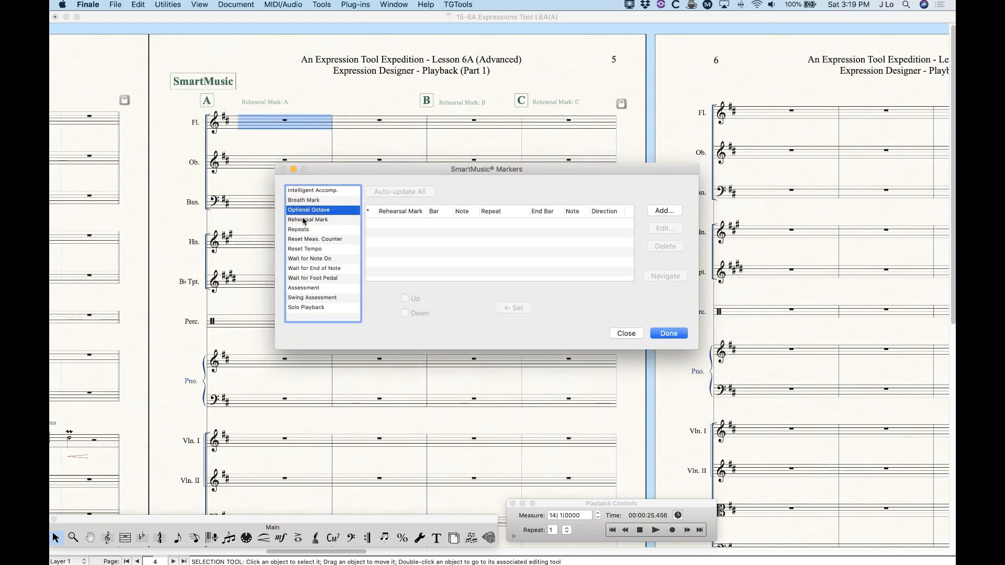
{"action": "left_click", "coordinate": [302, 230]}
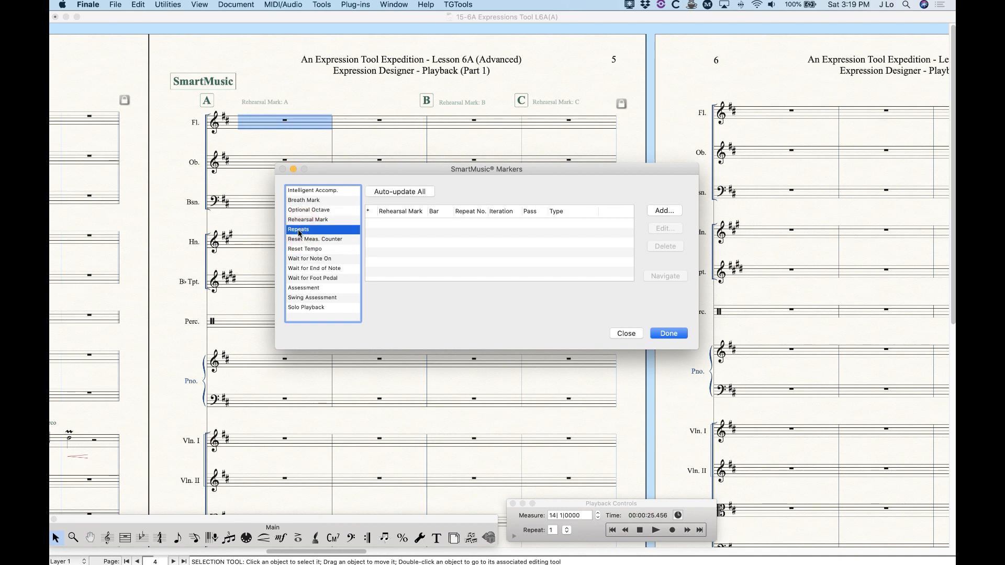
{"action": "left_click", "coordinate": [318, 260]}
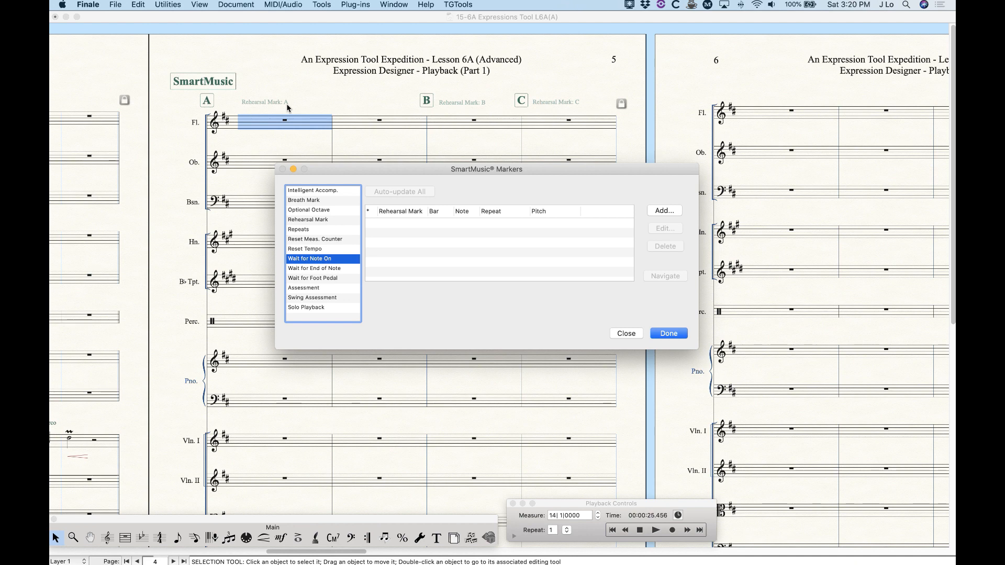
{"action": "left_click", "coordinate": [627, 333]}
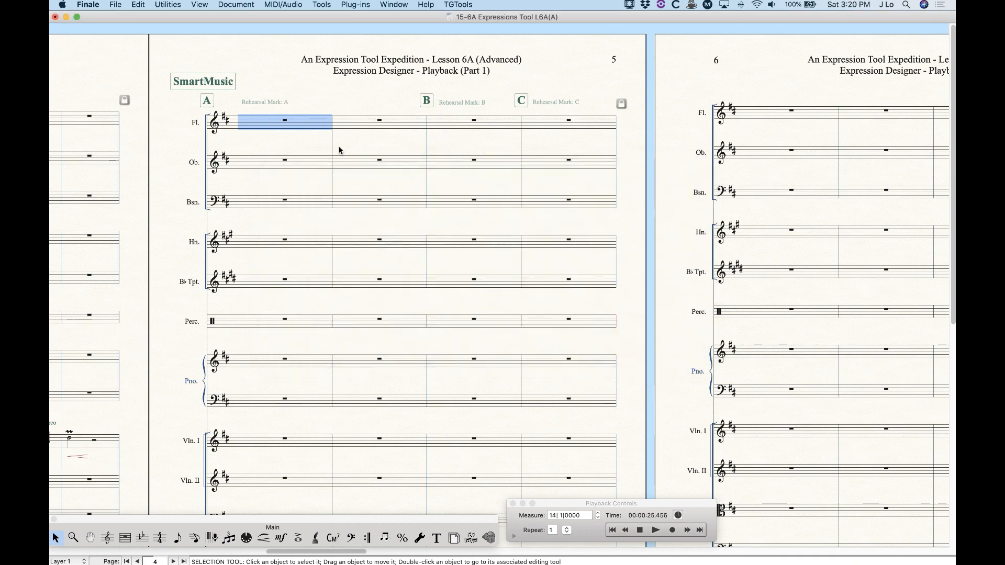
Try SmartMusic Marker as the playback type of the Technique Text expression "Playback", and cancel both the edit and the expression selection
{"action": "left_click", "coordinate": [281, 537]}
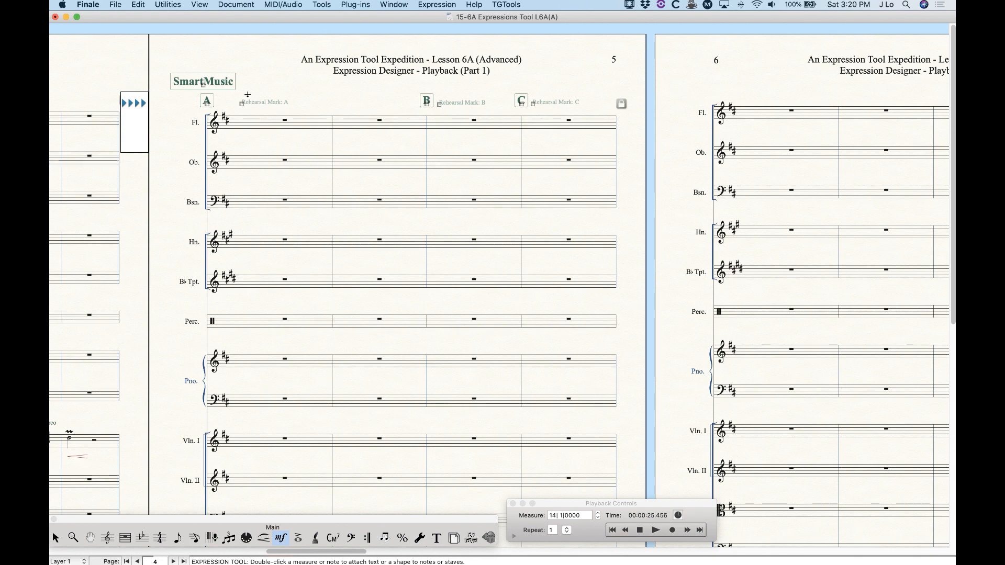
{"action": "double_click", "coordinate": [346, 108]}
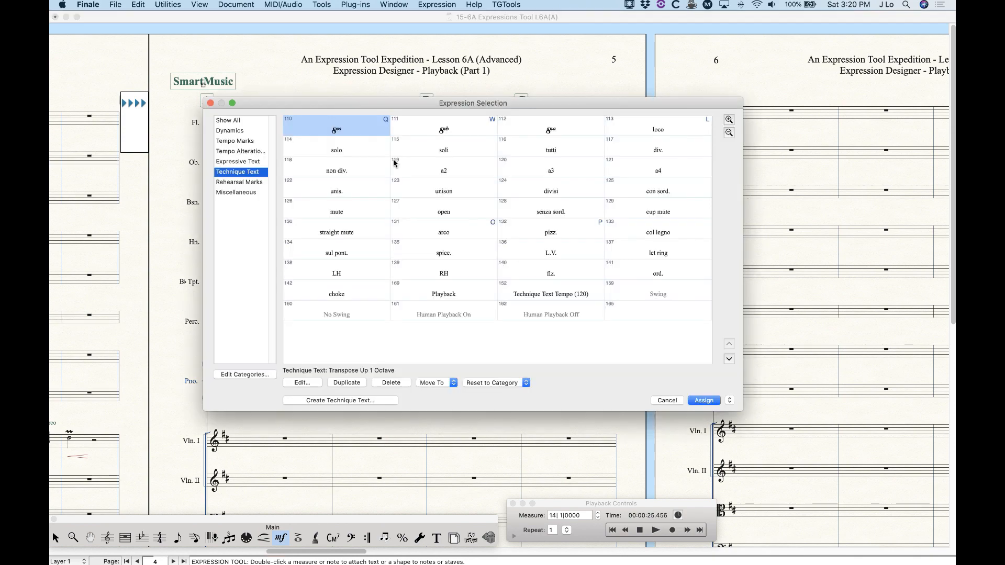
{"action": "left_click", "coordinate": [450, 299]}
{"action": "left_click", "coordinate": [309, 383]}
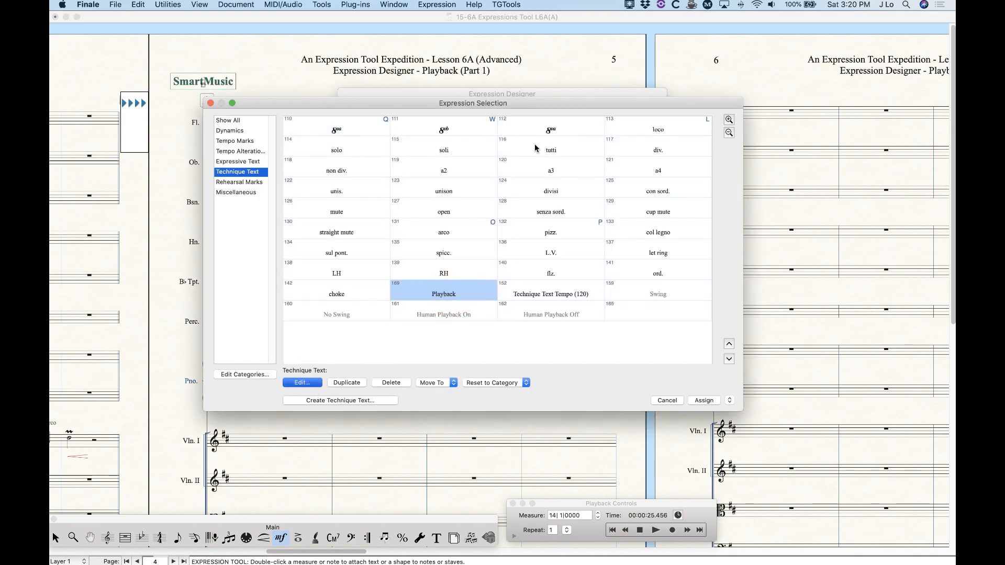
{"action": "left_click", "coordinate": [488, 107]}
{"action": "left_click", "coordinate": [444, 138]}
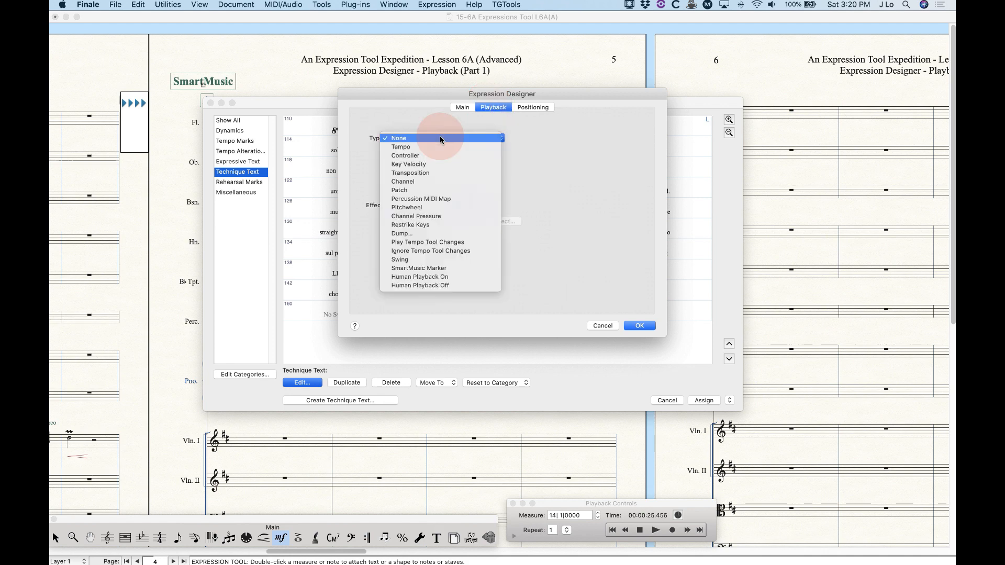
{"action": "left_click", "coordinate": [440, 268]}
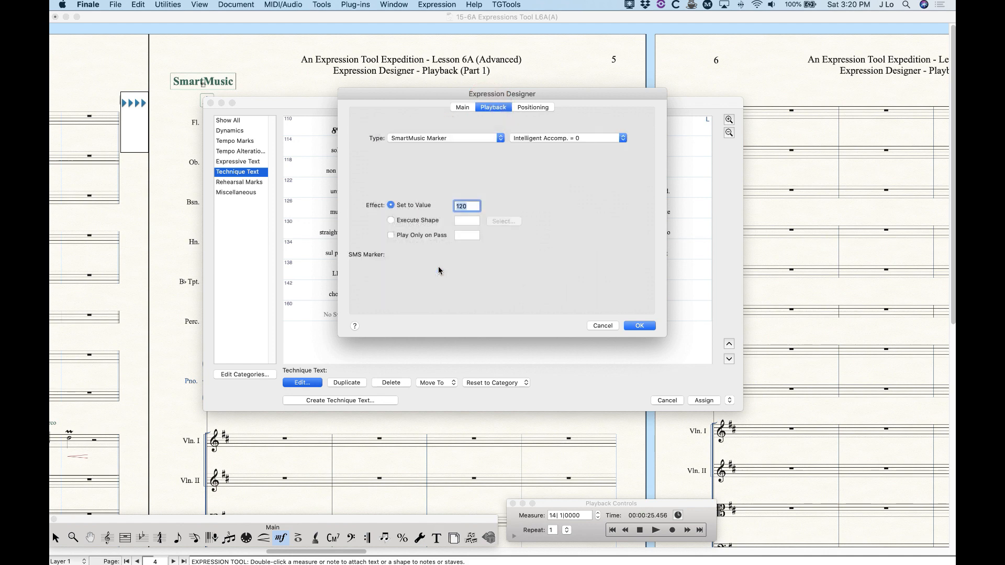
{"action": "left_click", "coordinate": [601, 326]}
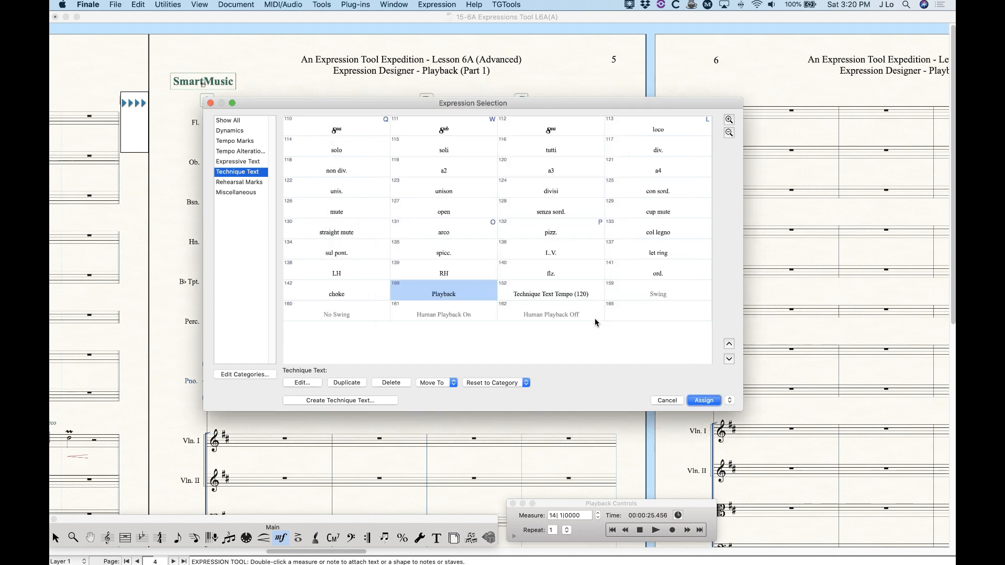
{"action": "left_click", "coordinate": [668, 401]}
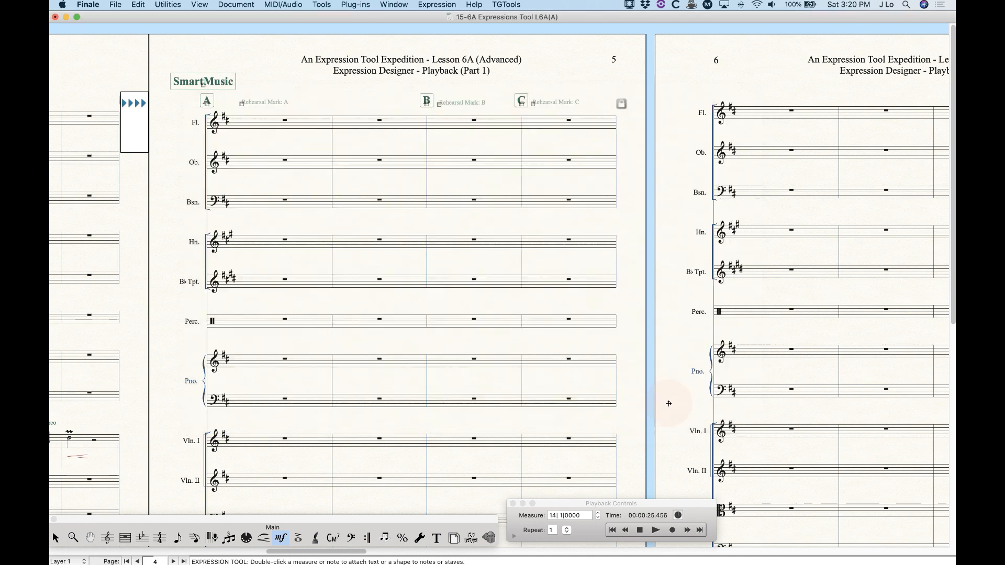
{"action": "left_click", "coordinate": [165, 4]}
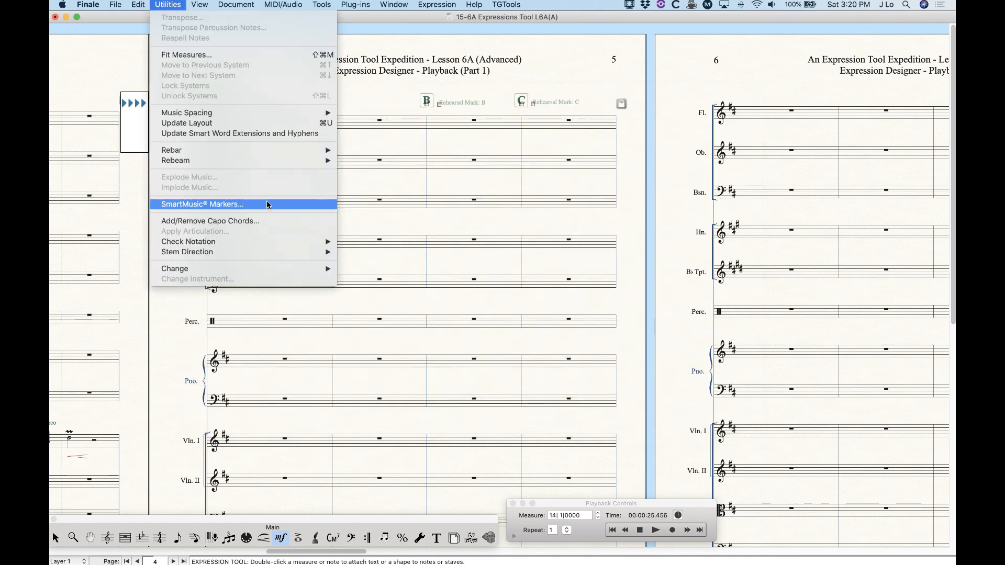
{"action": "left_click", "coordinate": [408, 229]}
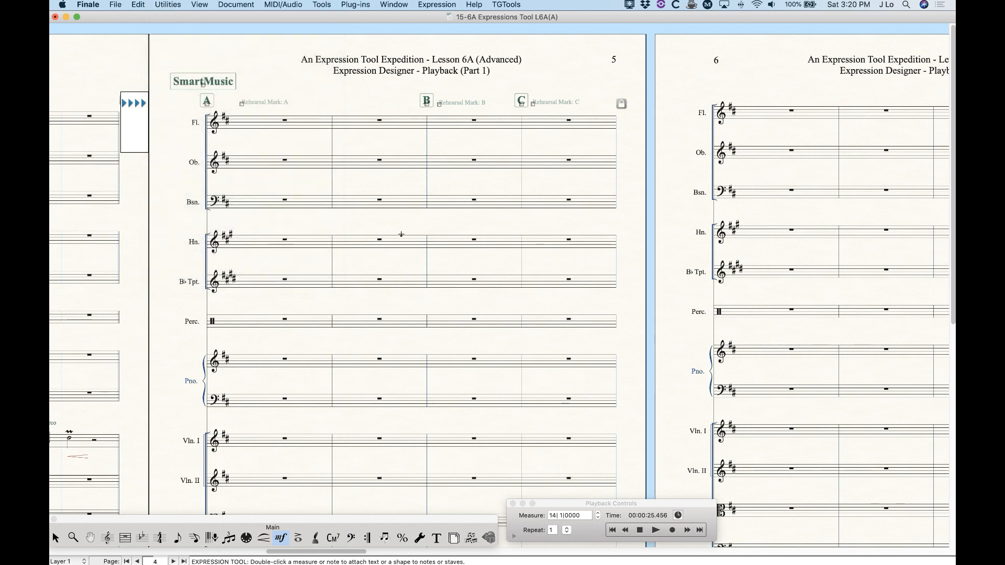
Return to the score's first page and zoom out two levels to show more of pages 1 and 2
{"action": "scroll", "coordinate": [304, 222], "scroll_direction": "left", "scroll_amount": 5}
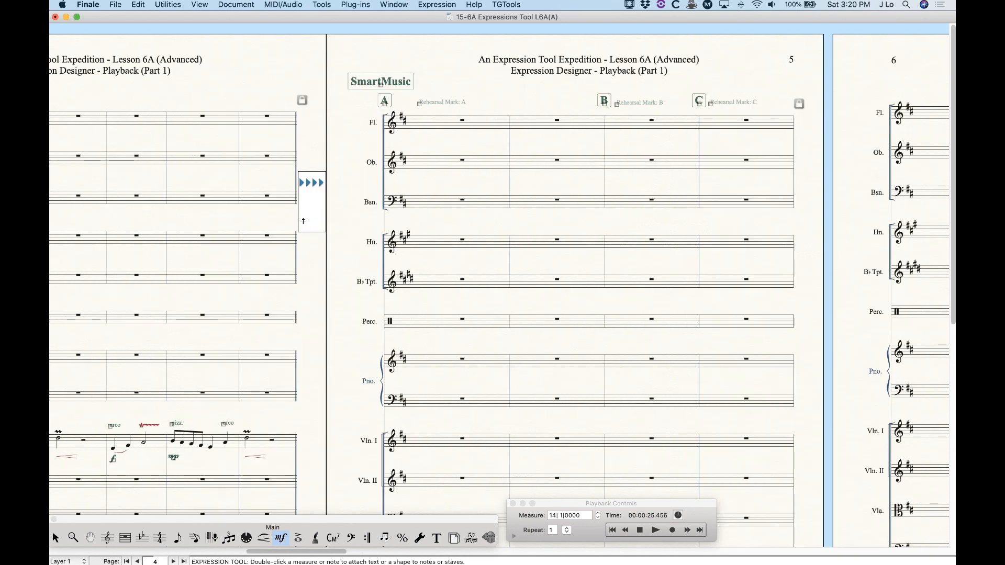
{"action": "scroll", "coordinate": [304, 222], "scroll_direction": "right", "scroll_amount": 5}
{"action": "scroll", "coordinate": [303, 221], "scroll_direction": "left", "scroll_amount": 20}
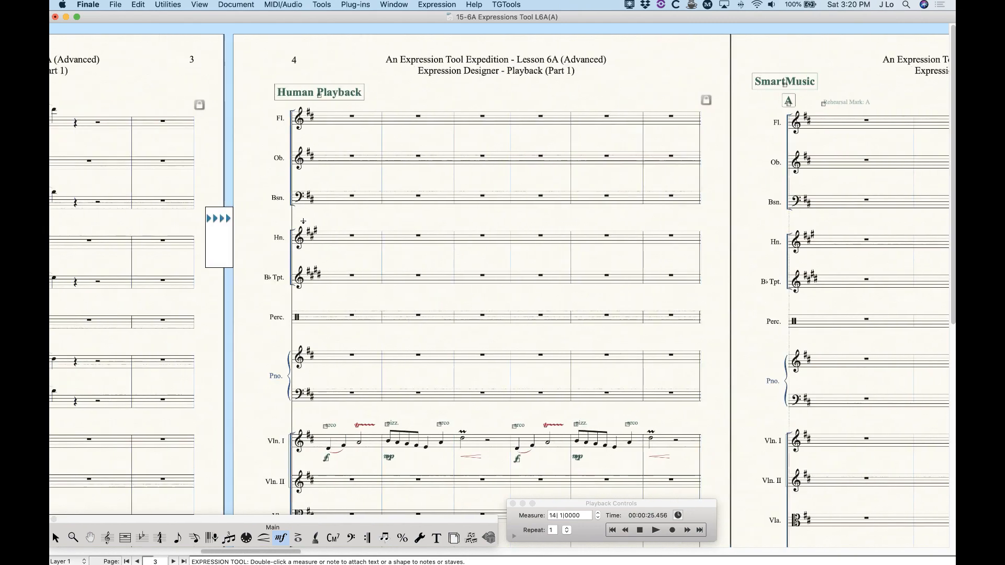
{"action": "scroll", "coordinate": [303, 221], "scroll_direction": "left", "scroll_amount": 20}
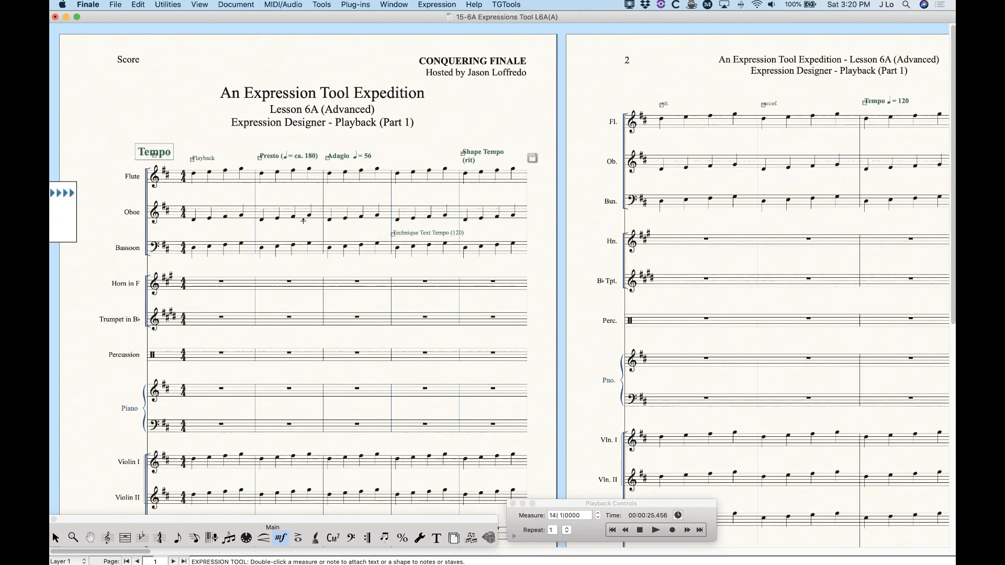
{"action": "key", "text": "super+minus"}
{"action": "key", "text": "super+minus"}
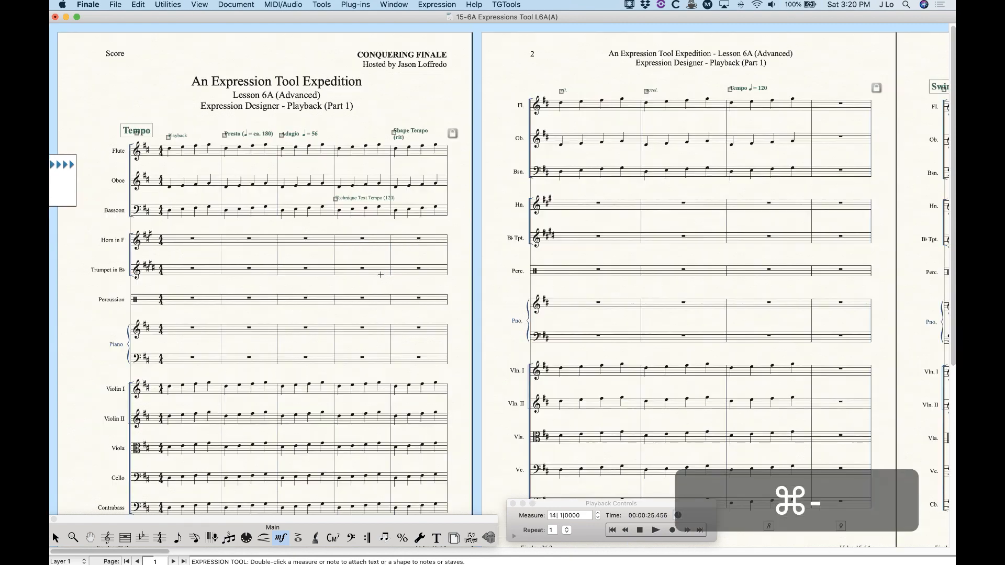